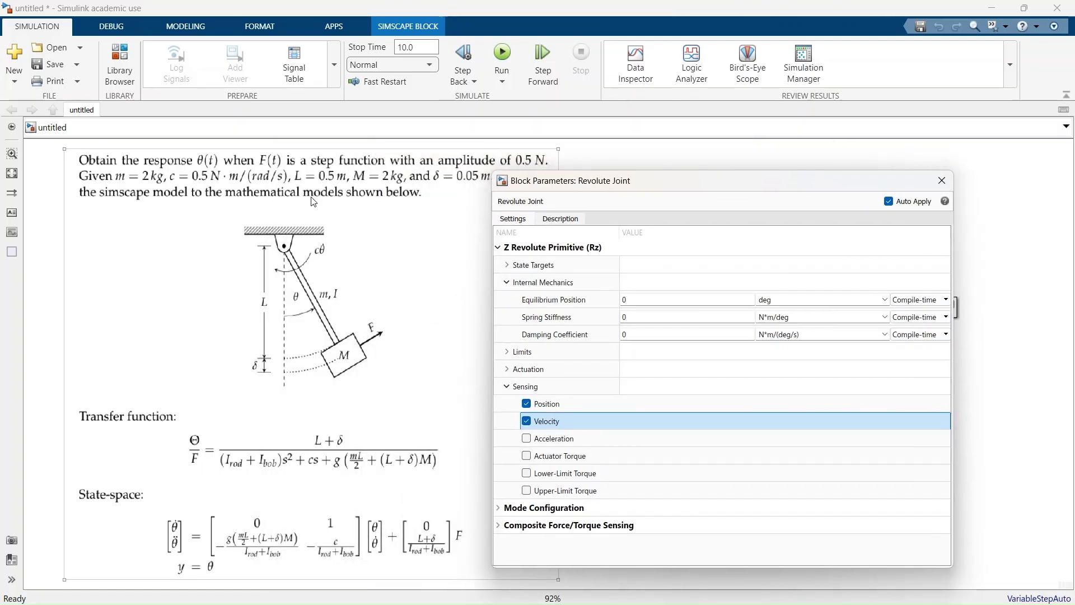
Set the revolute joint's damping coefficient to 0.5 N*m/(rad/s) and close its block parameters.
left_click(671, 334)
left_click(884, 334)
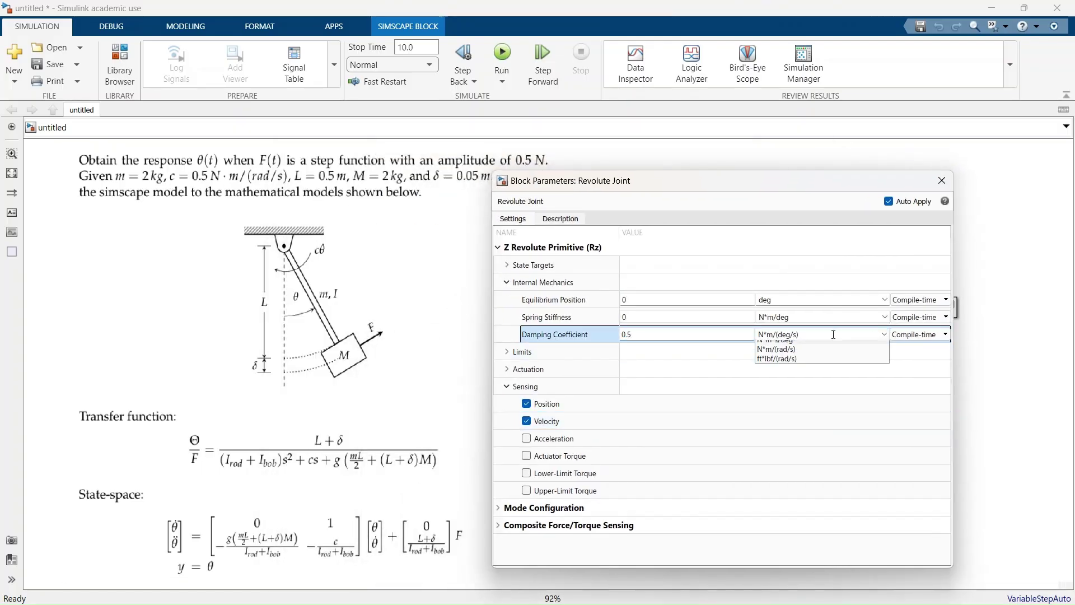
left_click(781, 360)
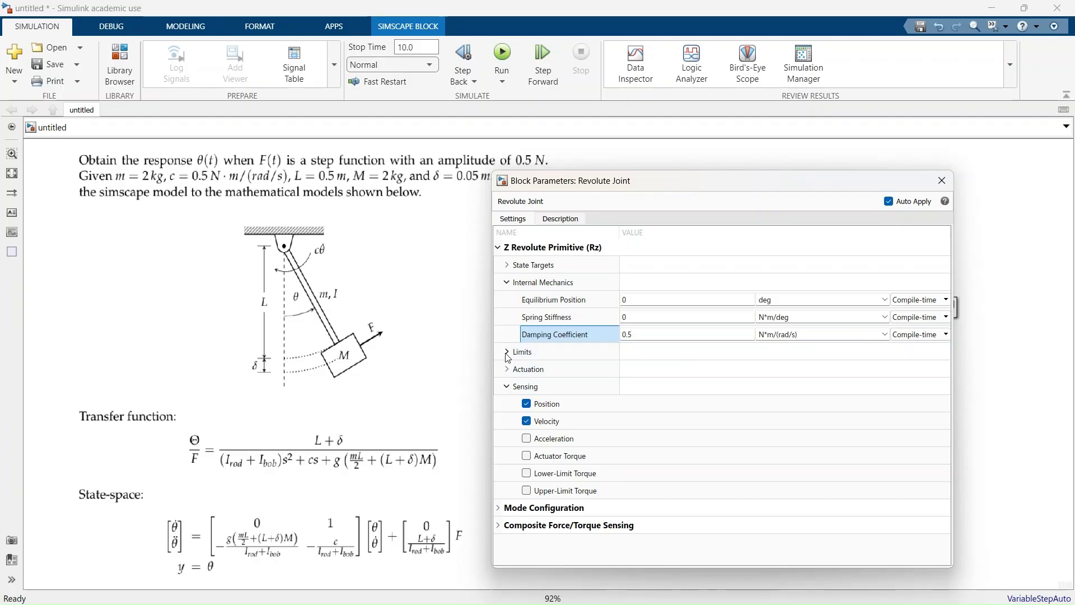
left_click(942, 180)
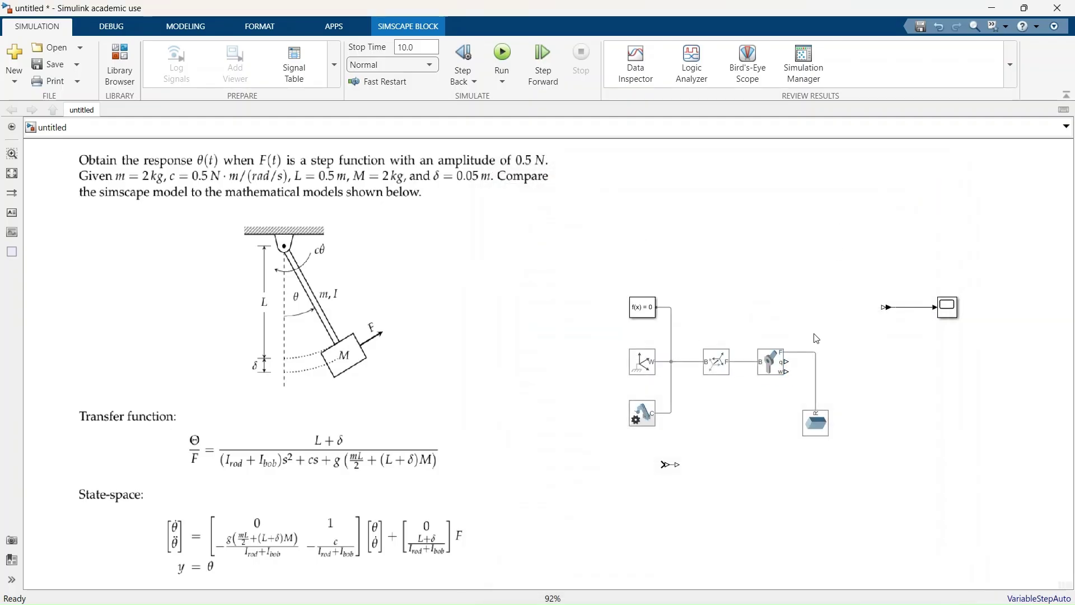
Move the Brick Solid above the revolute joint and connect the joint's q and w outputs to two scopes, duplicating the converter and scope pair.
left_click(829, 410)
left_click_drag(830, 410, 811, 310)
mouse_move(877, 290)
left_mouse_down()
mouse_move(969, 326)
mouse_move(908, 380)
left_mouse_up()
mouse_move(824, 361)
left_mouse_down()
mouse_move(793, 369)
mouse_move(927, 400)
left_mouse_up()
mouse_move(886, 369)
left_mouse_down()
mouse_move(886, 403)
mouse_move(892, 353)
left_mouse_up()
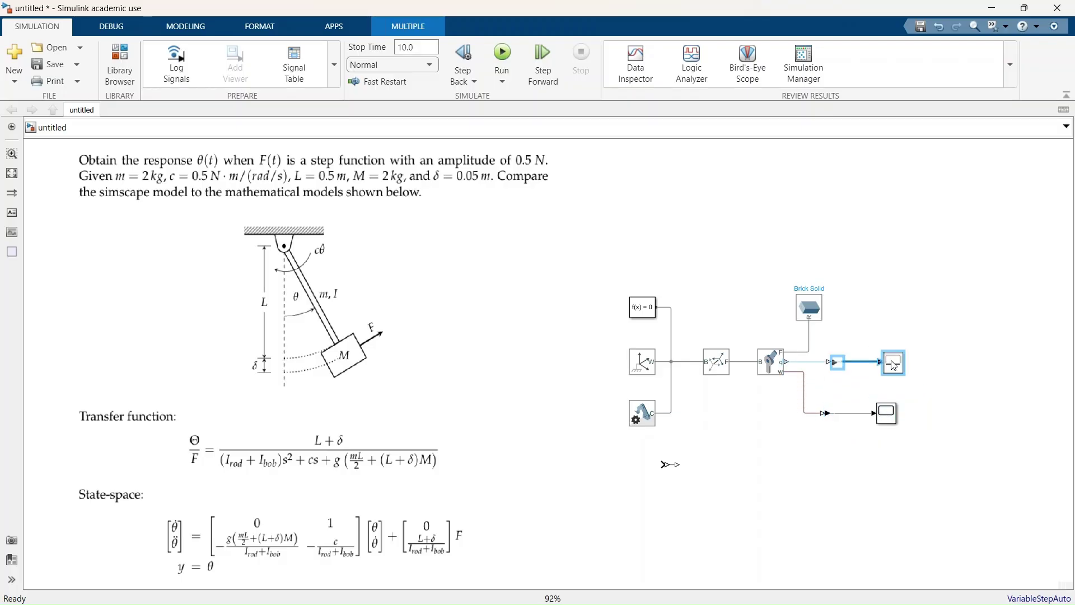
left_click_drag(787, 362, 888, 372)
left_click(811, 367)
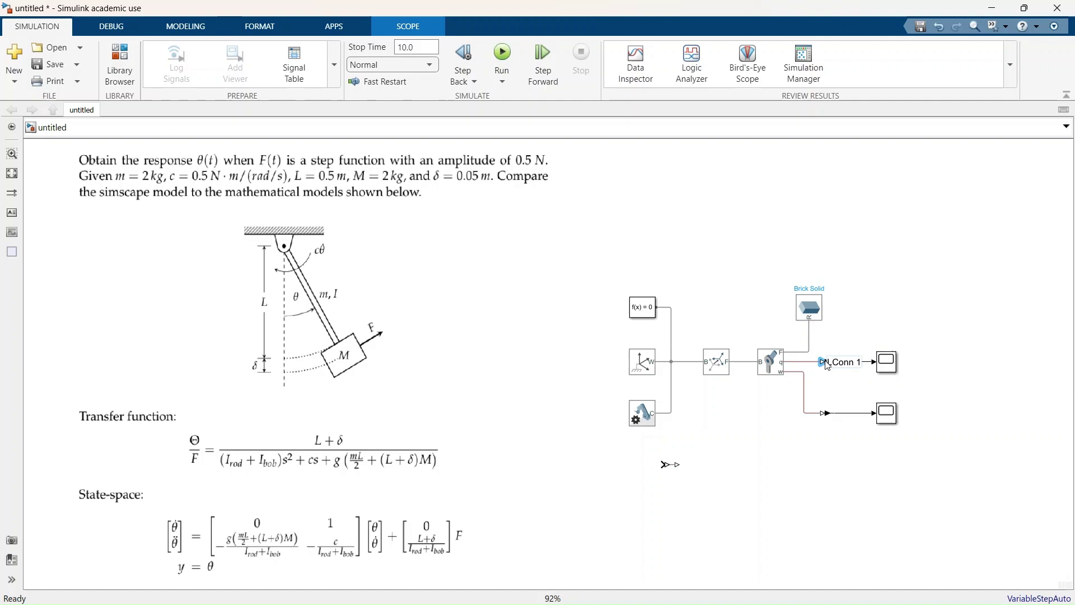
Set the output signal unit of the PS-Simulink converter on the revolute joint's position output q.
scroll(811, 367, "up", 3)
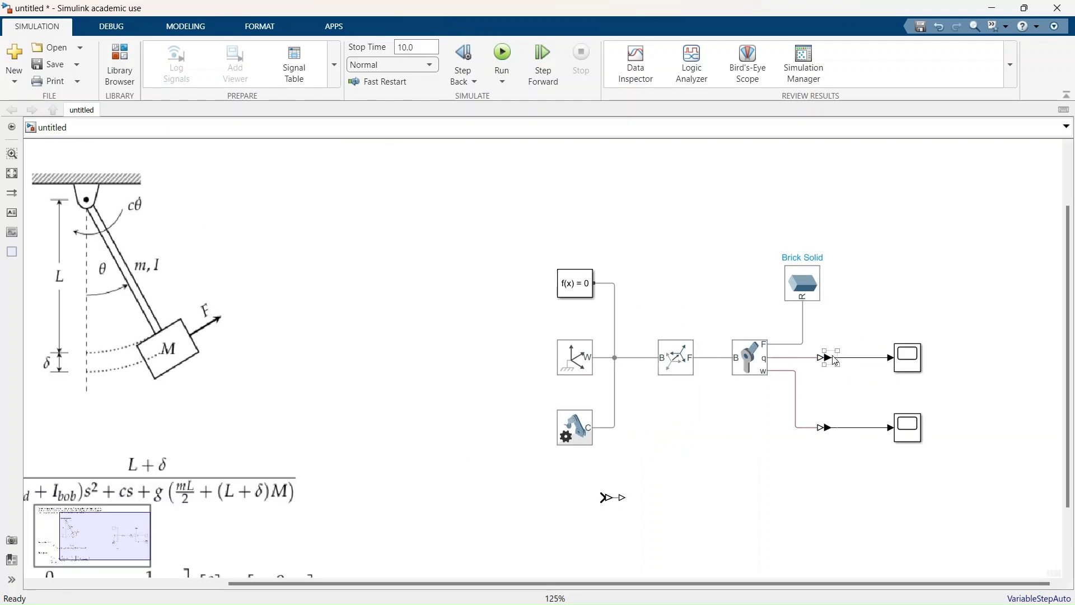
double_click(828, 358)
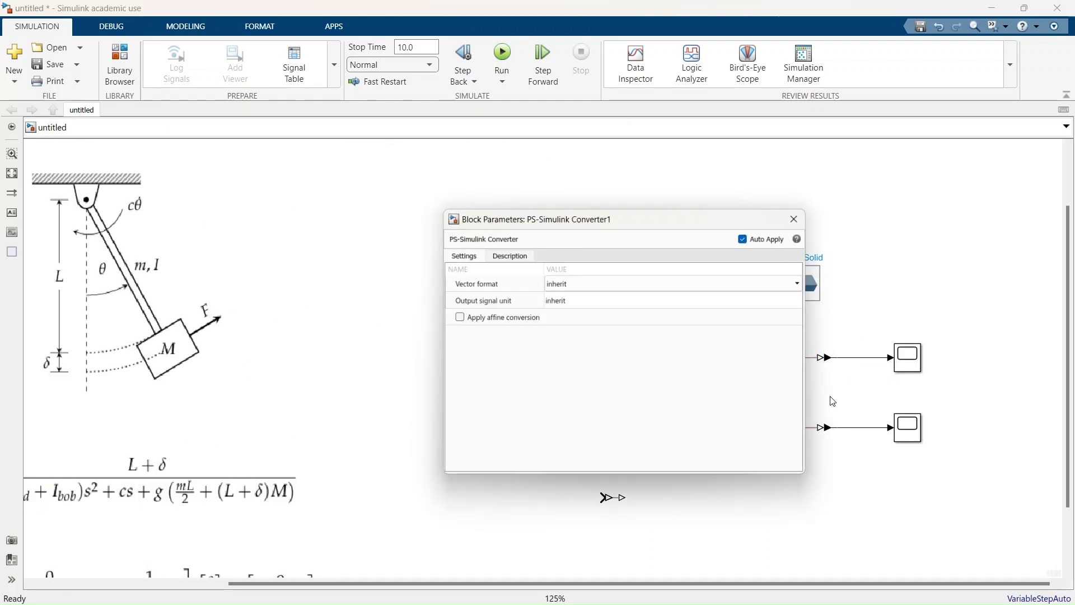
left_click(753, 306)
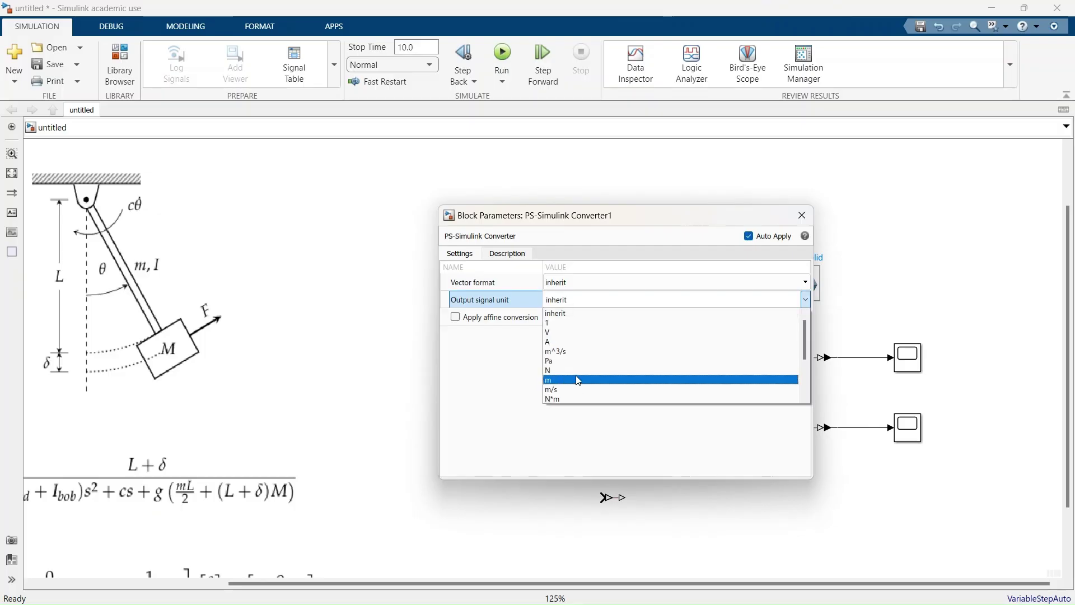
left_click(567, 390)
key("Escape")
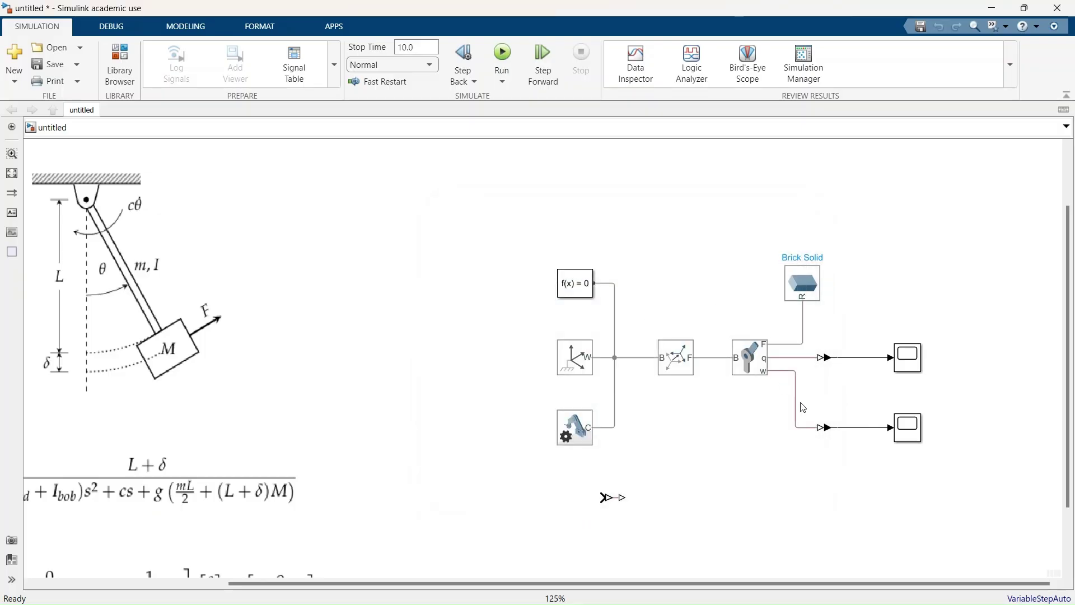
Set the output signal unit of the PS-Simulink converter on the revolute joint's velocity output w.
double_click(824, 430)
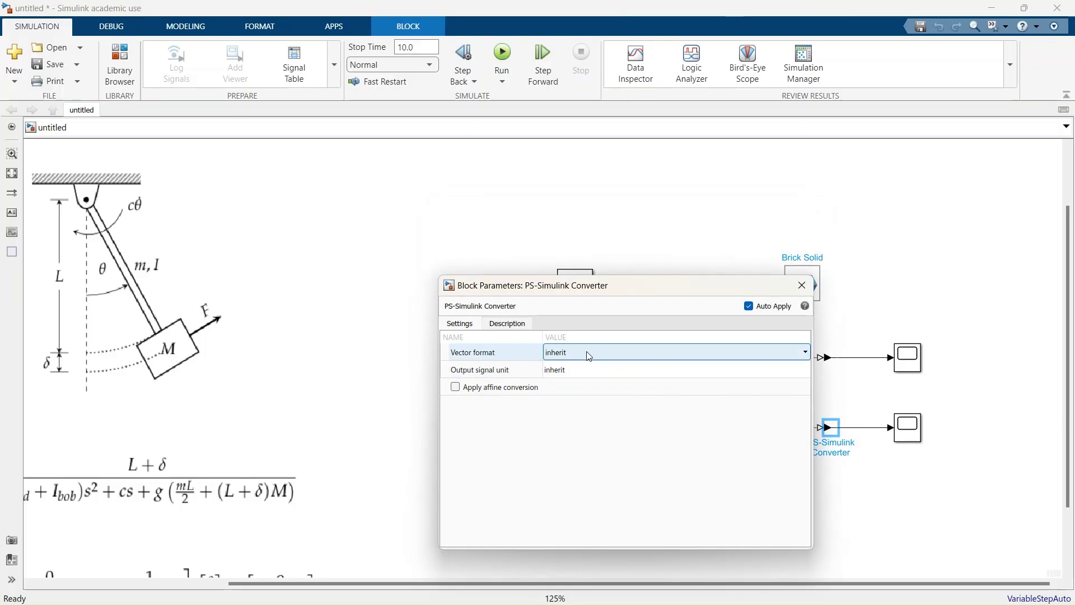
left_click(809, 369)
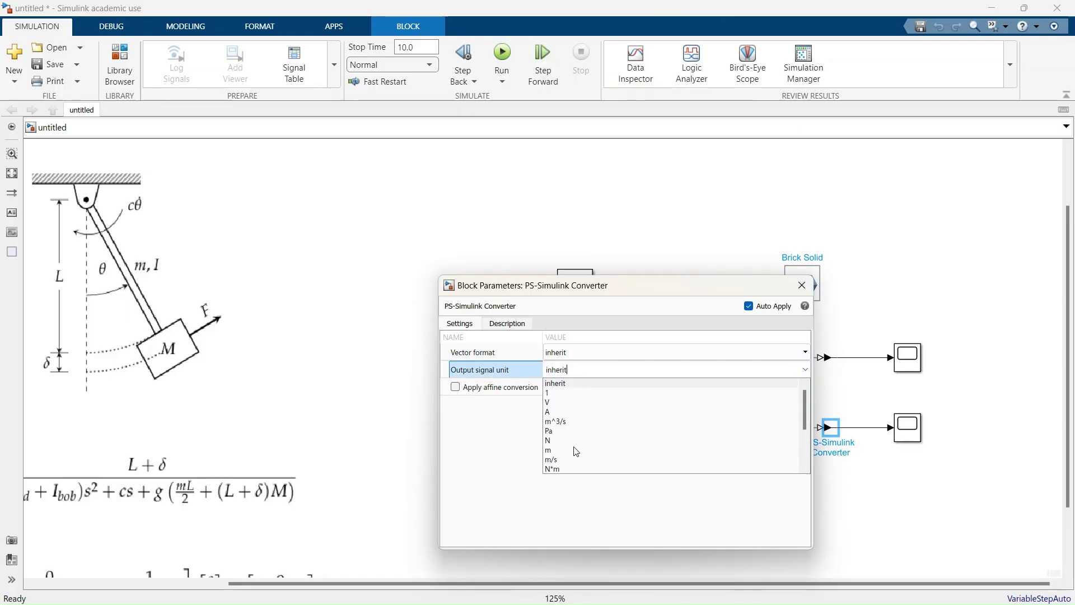
scroll(582, 443, "down", 3)
left_click(584, 438)
key("Escape")
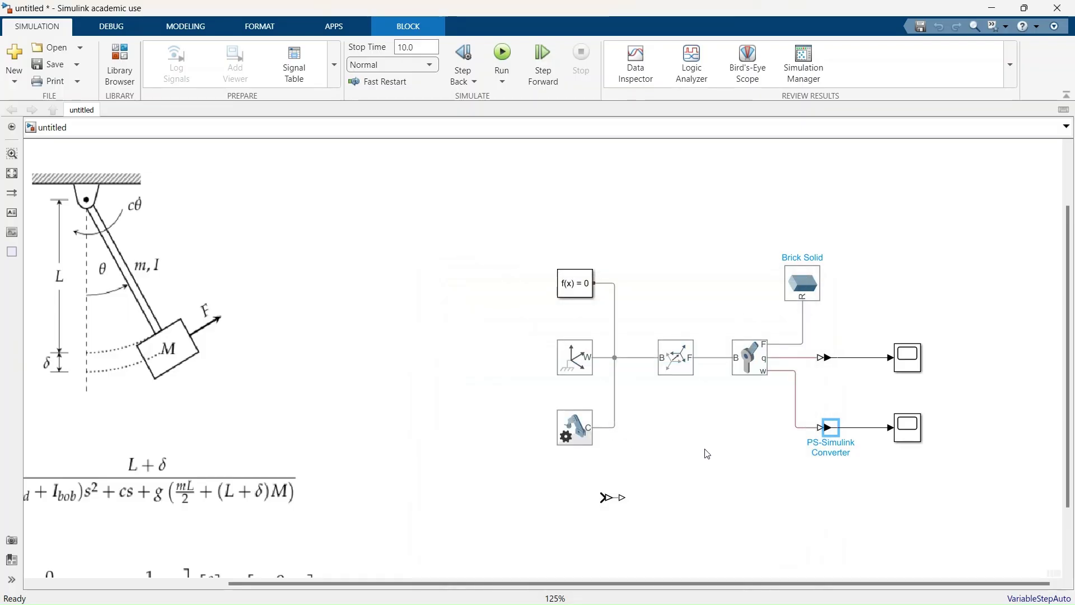
Enlarge the problem statement image slightly on the model canvas.
left_click(611, 496)
scroll(619, 374, "down", 2)
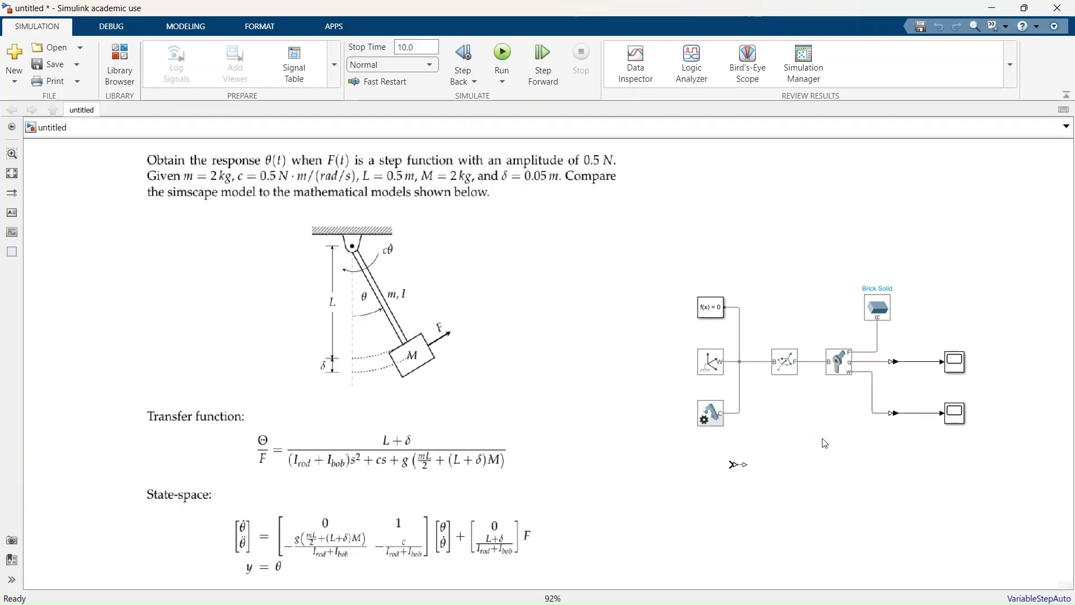
left_click(473, 291)
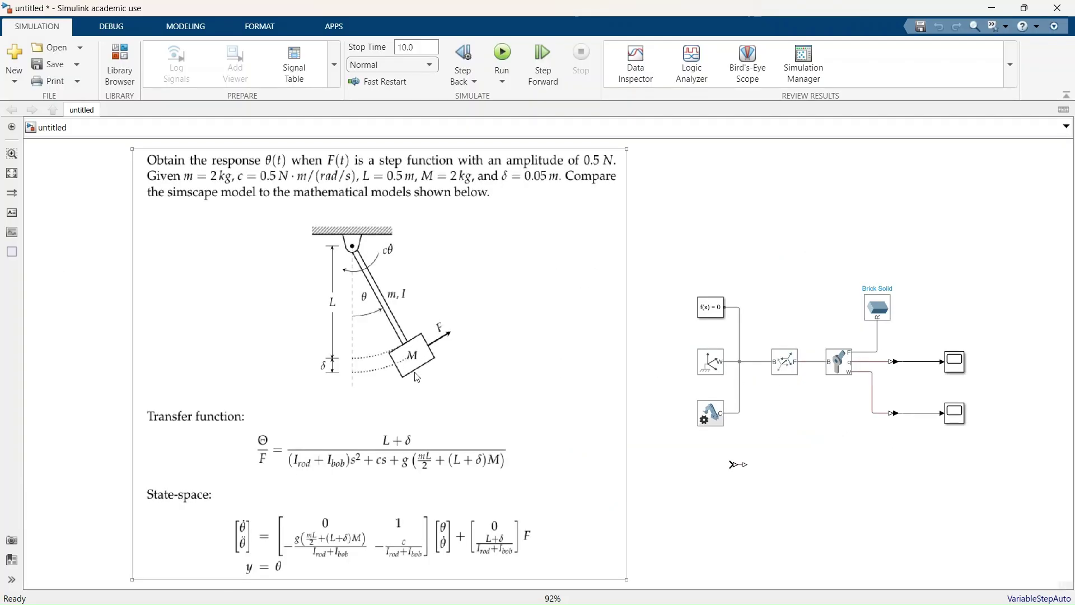
left_click(548, 222)
left_click_drag(134, 153, 114, 147)
left_click(766, 298)
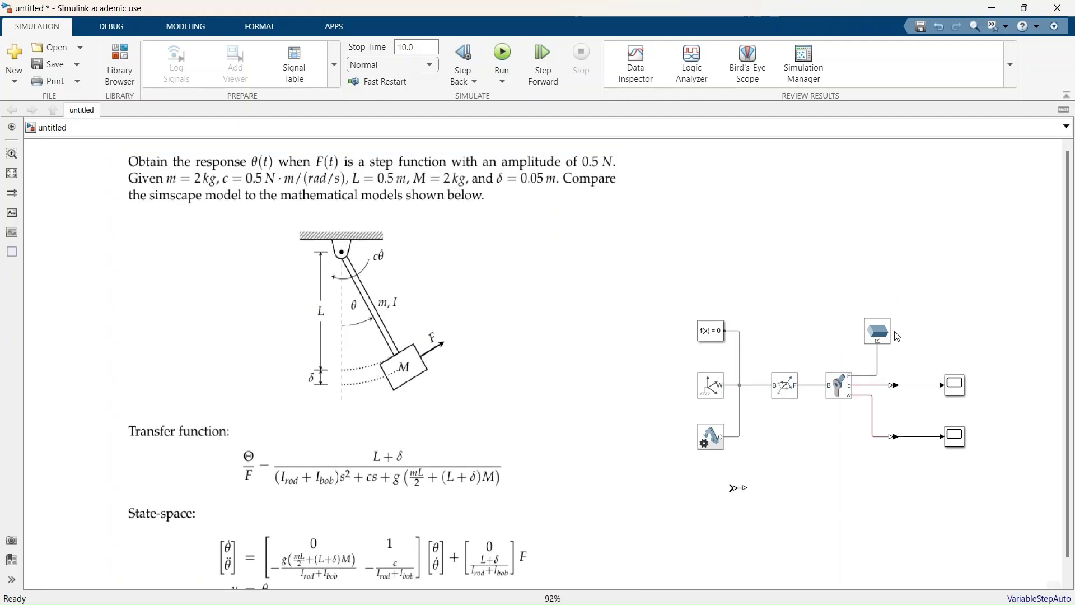
Set the Brick Solid's dimensions to [0.02 0.02 0.5] m and apply them.
double_click(878, 334)
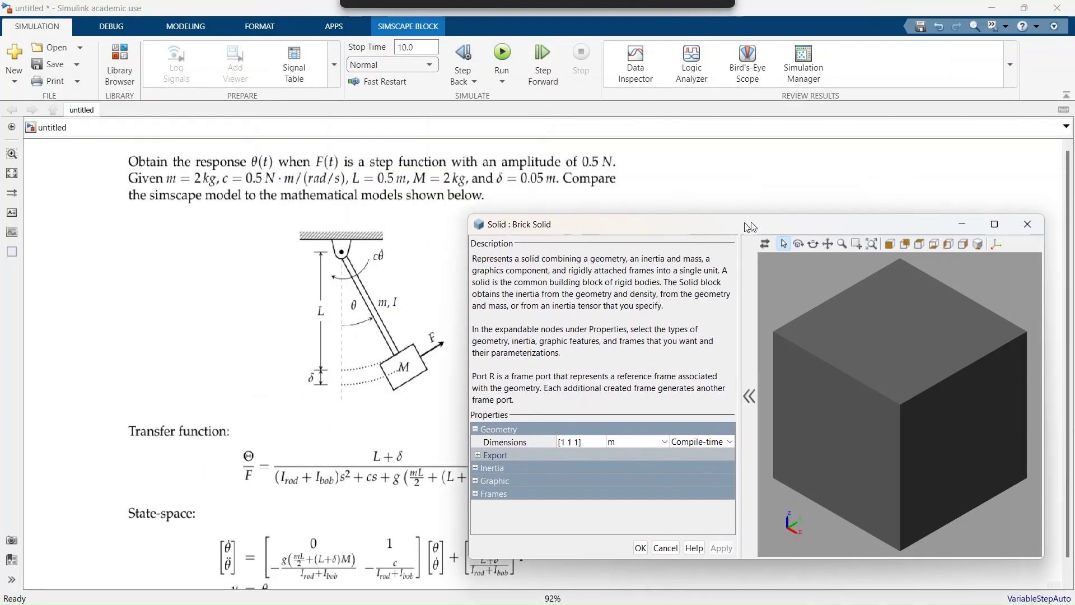
left_click(518, 442)
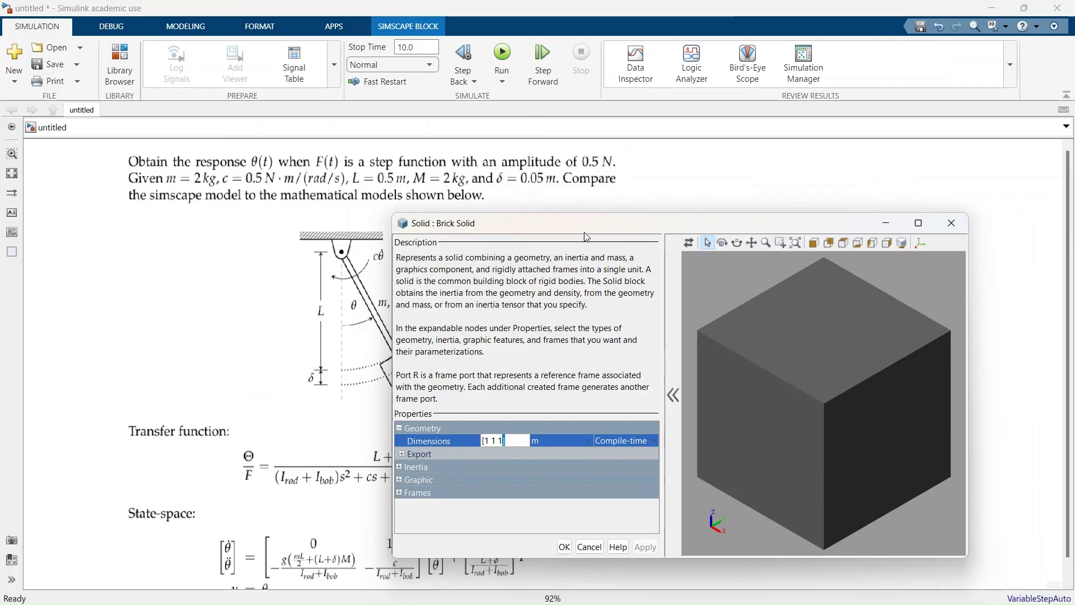
left_click_drag(585, 223, 697, 210)
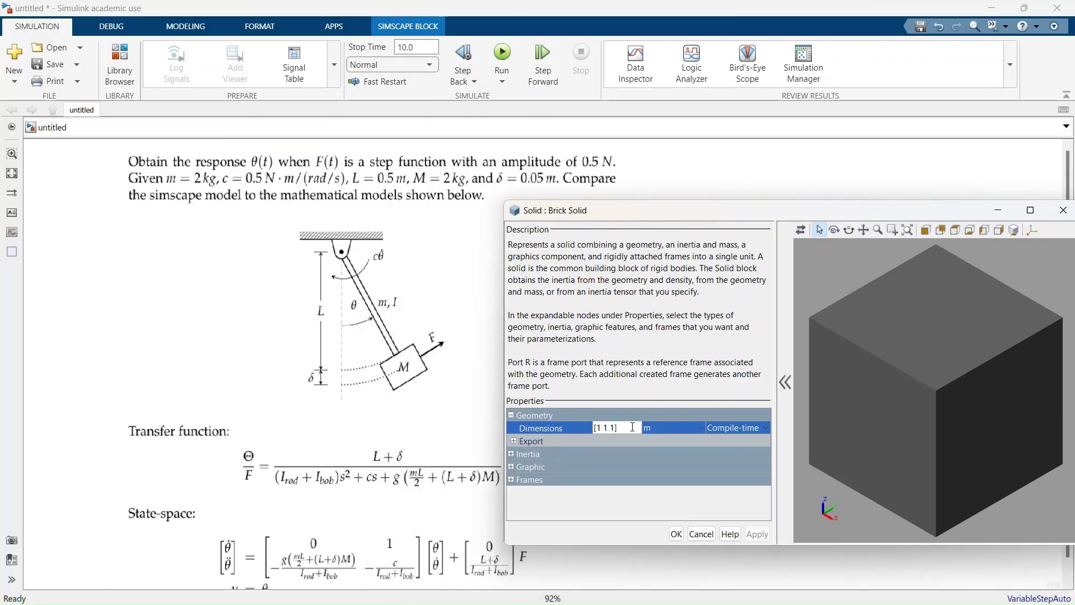
key("BackSpace")
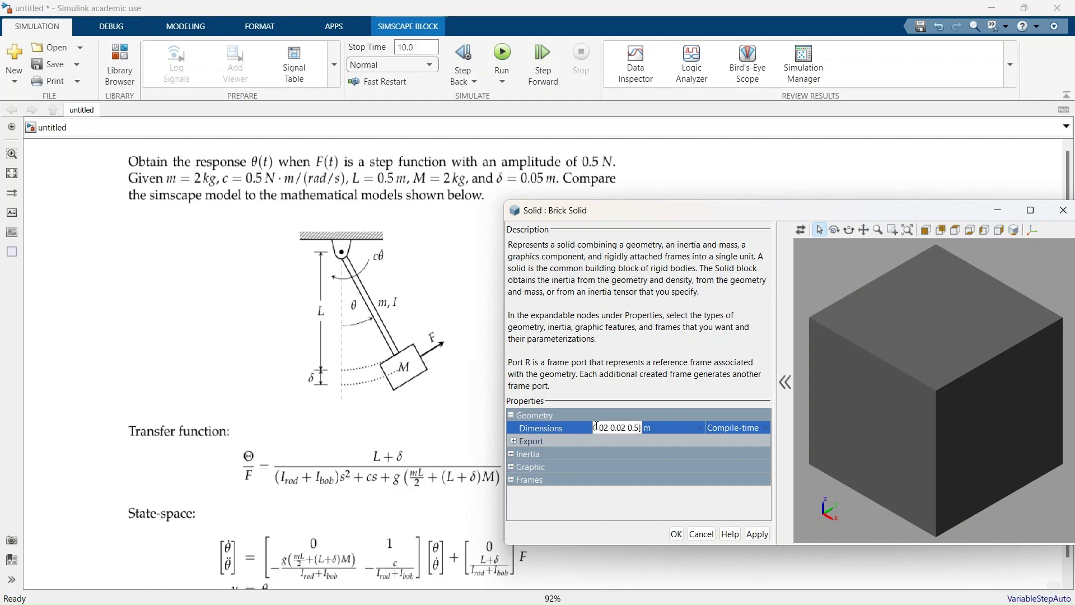
type("0.02 0.02 0.5")
left_click(756, 533)
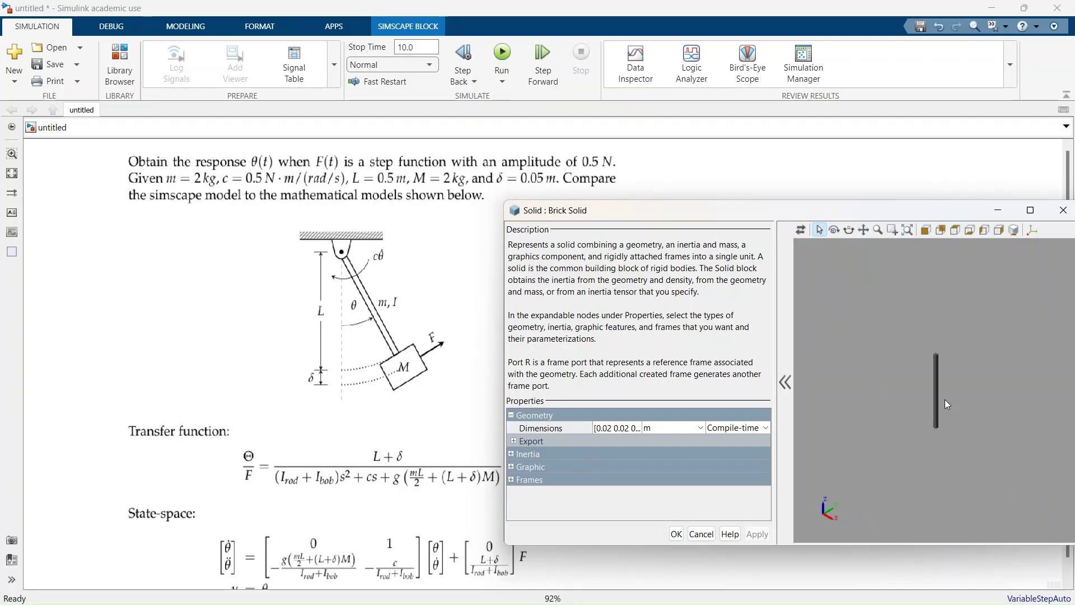
Base the Brick Solid's inertia on mass and set the mass to 2 kg.
double_click(516, 454)
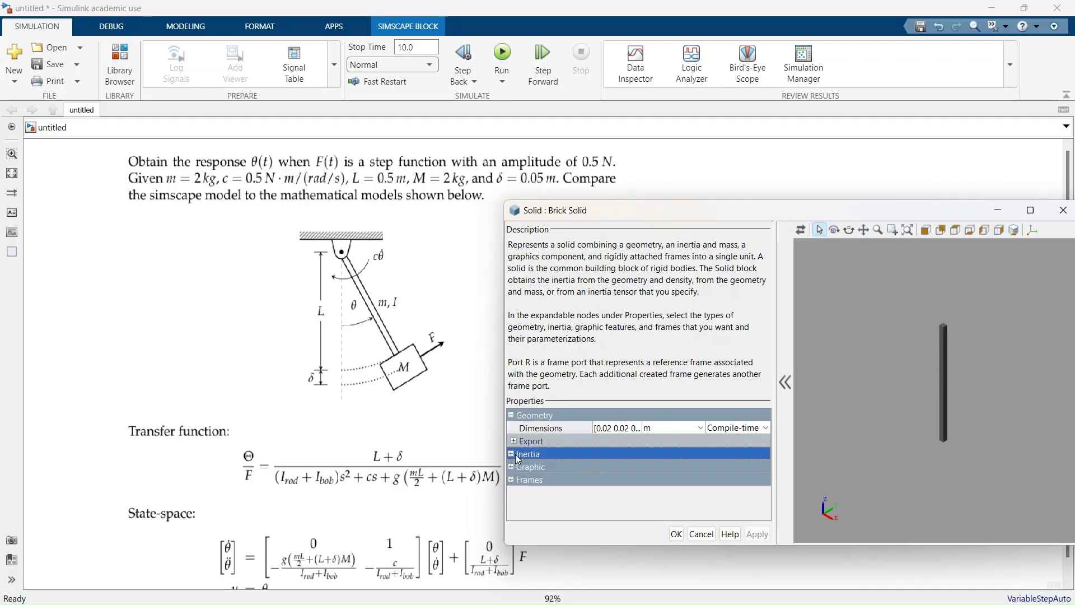
left_click(630, 469)
left_click(614, 482)
left_click(608, 480)
left_click(597, 506)
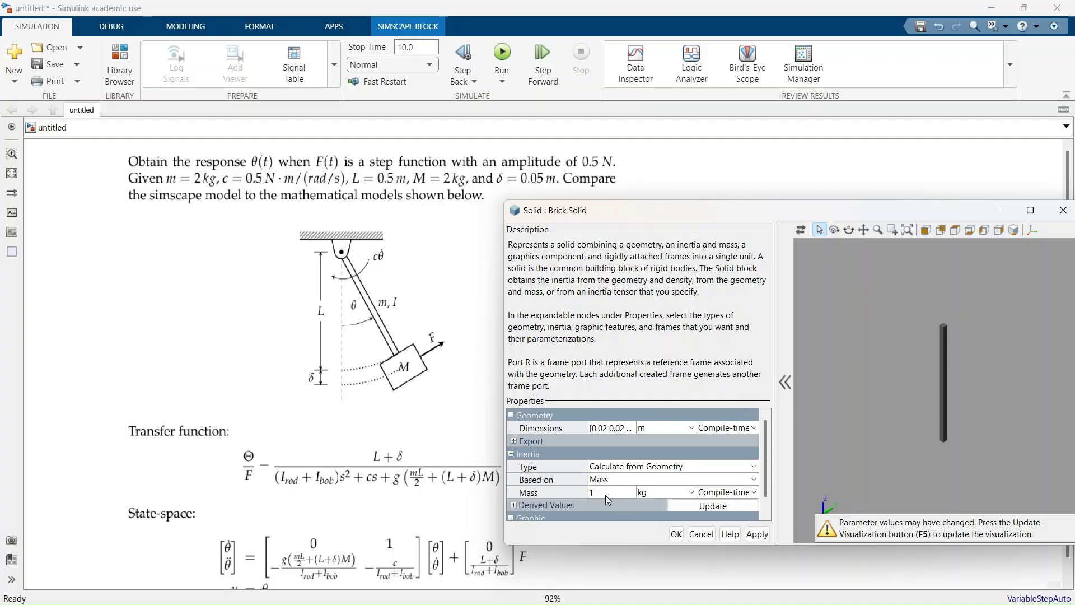
left_click(609, 492)
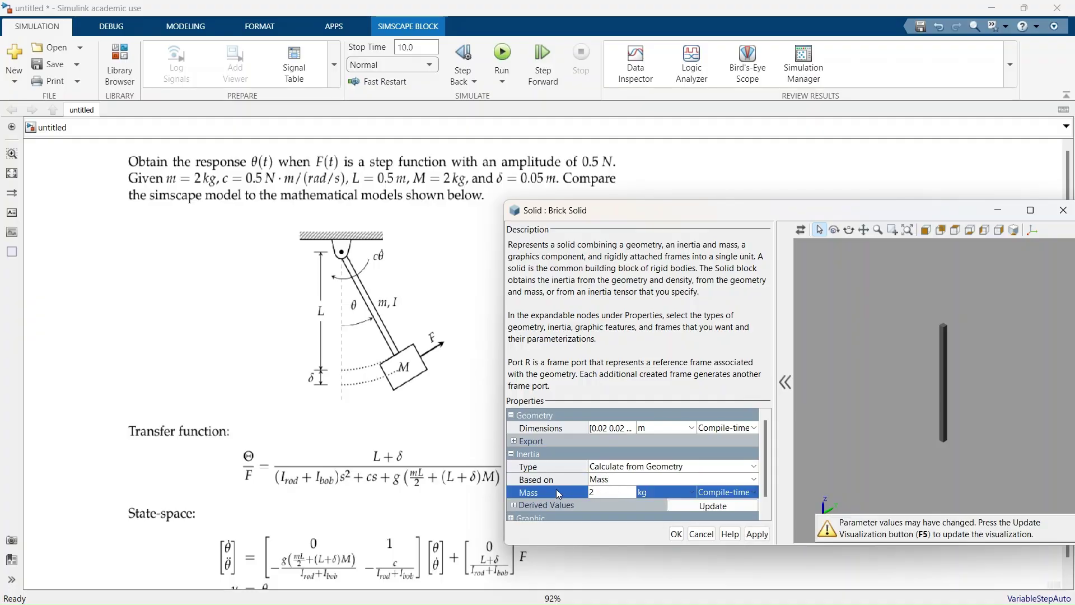
Refresh the solid's visualization and add a new frame with its origin at the centroid of the +z surface.
scroll(563, 491, "down", 1)
left_click(511, 514)
left_click(511, 514)
left_click(751, 515)
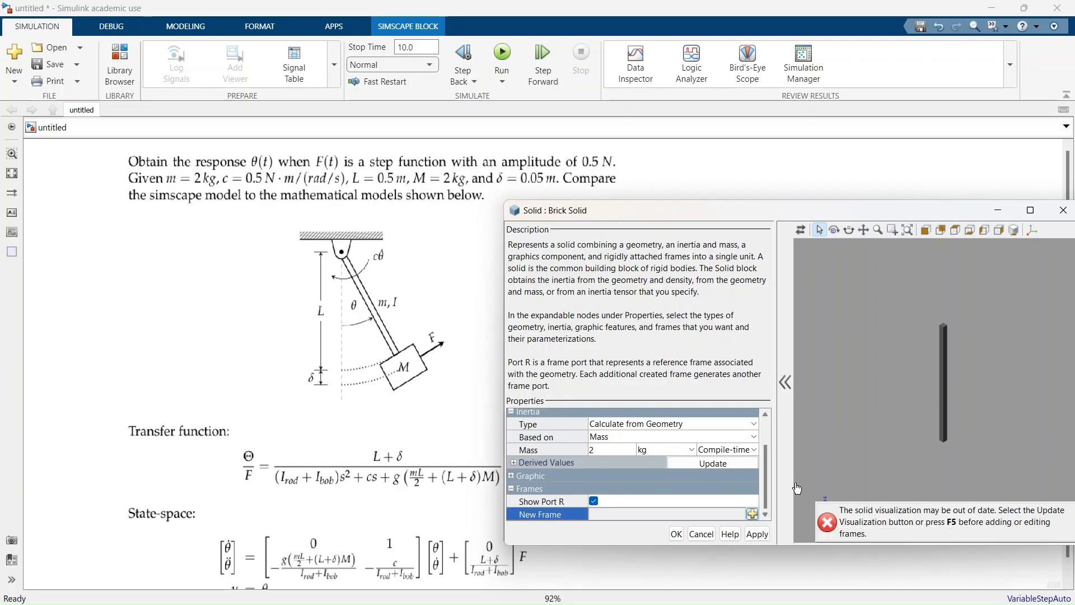
left_click(799, 230)
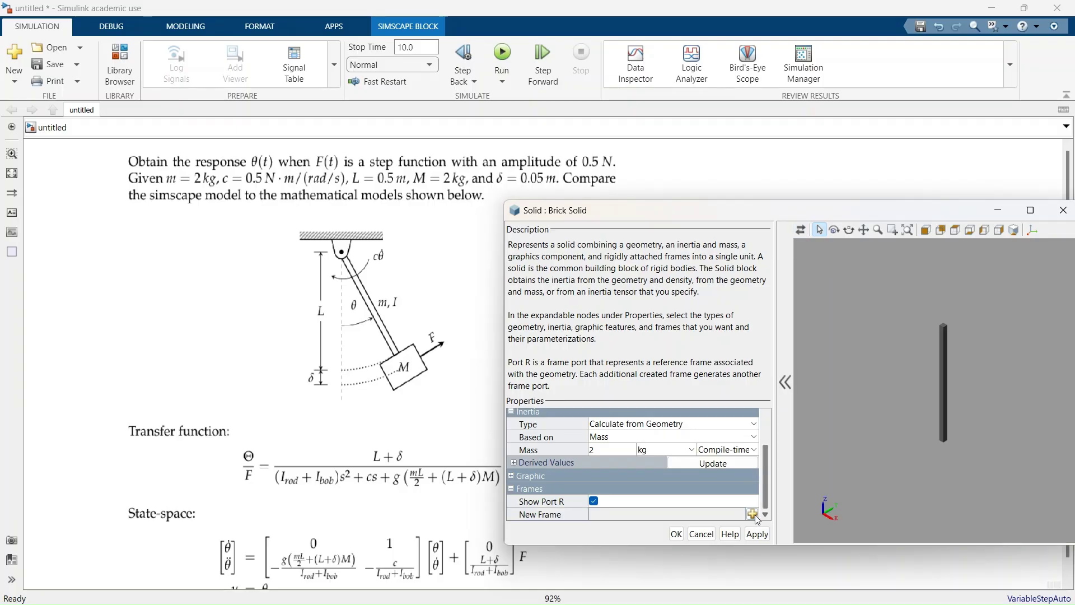
left_click(753, 513)
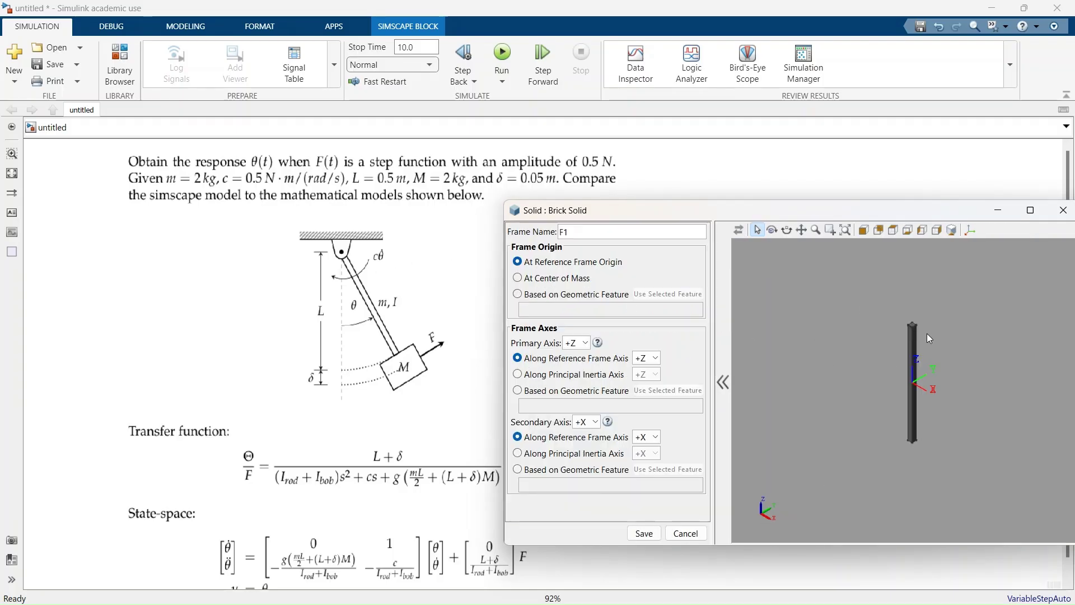
scroll(914, 318, "up", 5)
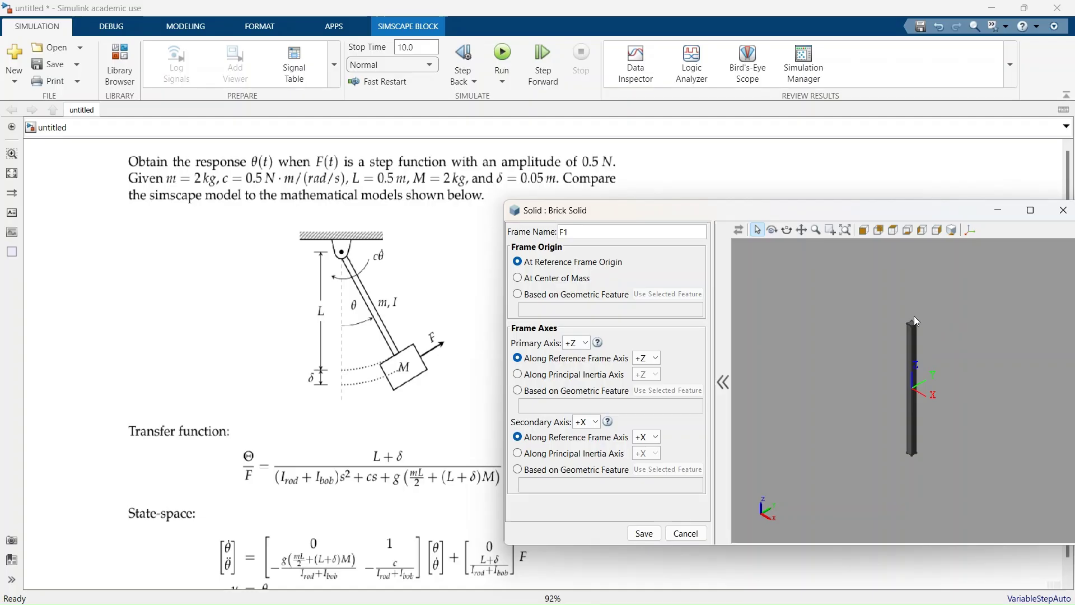
left_click(568, 294)
left_click(638, 294)
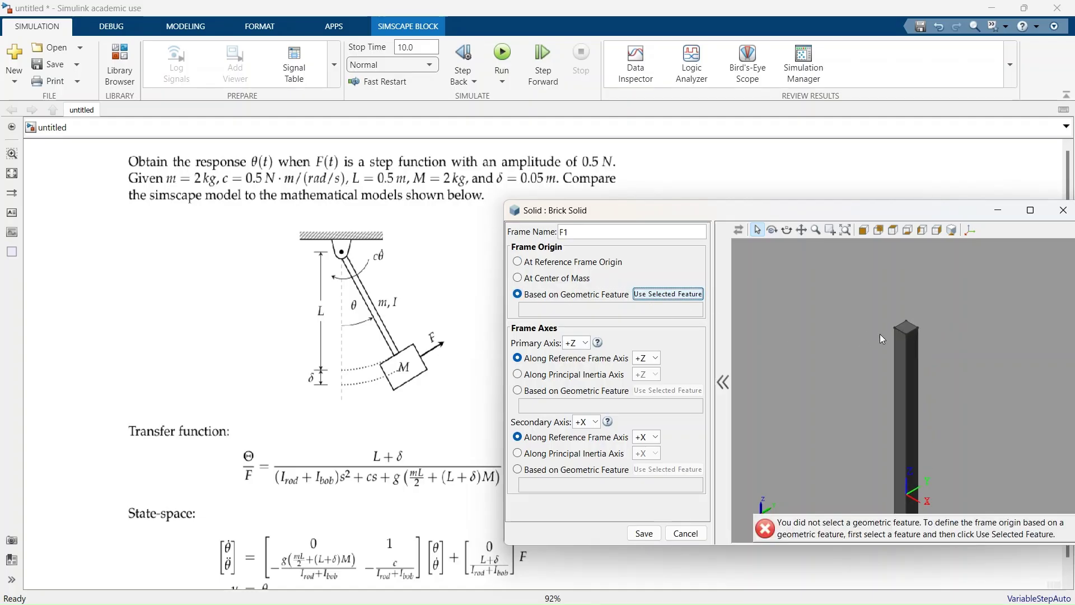
scroll(908, 337, "up", 2)
left_click(898, 326)
left_click(667, 294)
Set the new frame's primary axis to +Y along the reference frame's +Z axis and save the frame.
left_click(584, 345)
left_click(576, 367)
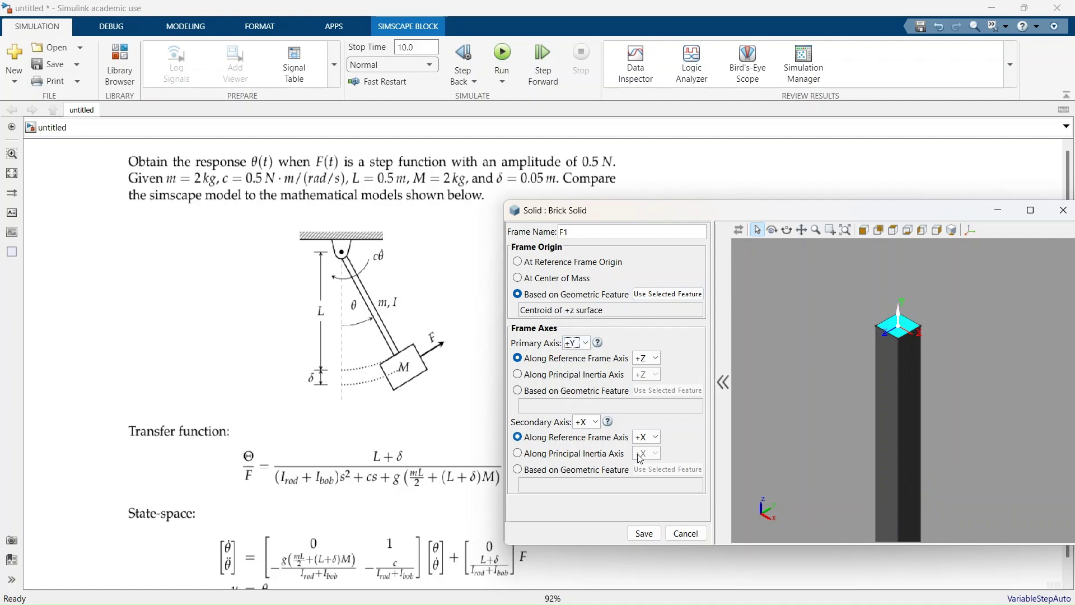
left_click(643, 533)
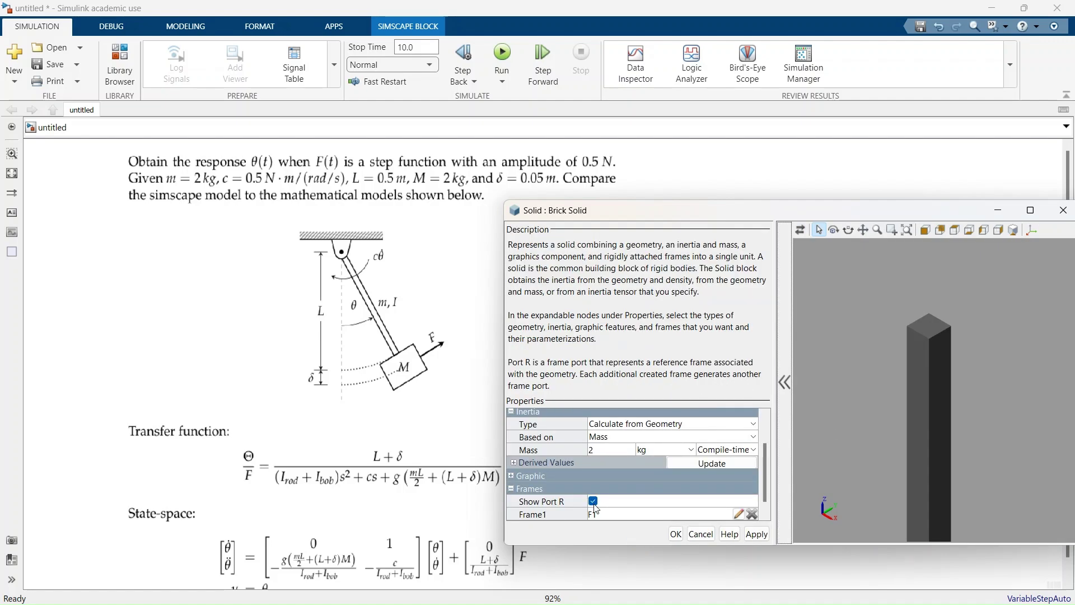
Hide the Brick Solid's port R and flip the block so its new frame port connects to the revolute joint.
left_click(676, 534)
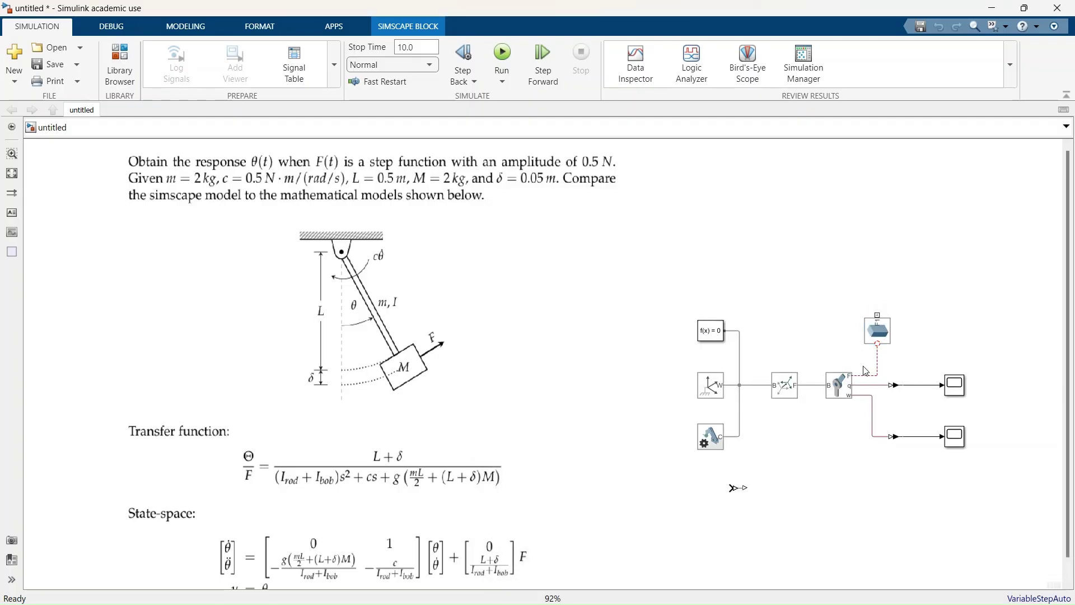
left_click(883, 342)
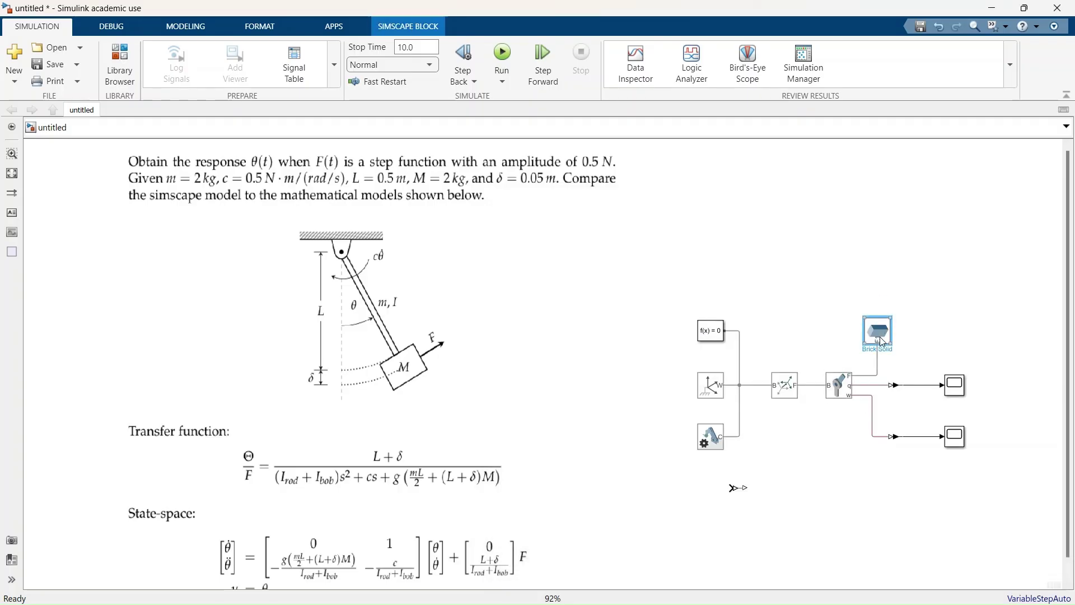
left_click(674, 347)
left_click(421, 338)
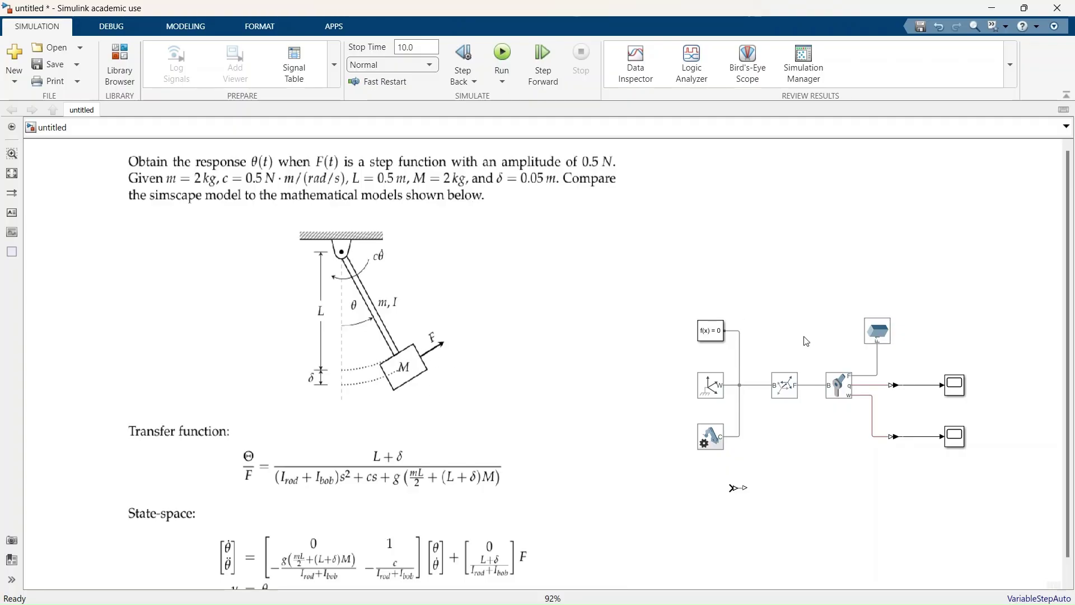
Duplicate the rod's Brick Solid block above the original and set the copy's dimensions to [0.1 0.1 0.1] m.
left_click_drag(883, 337, 934, 285)
double_click(929, 278)
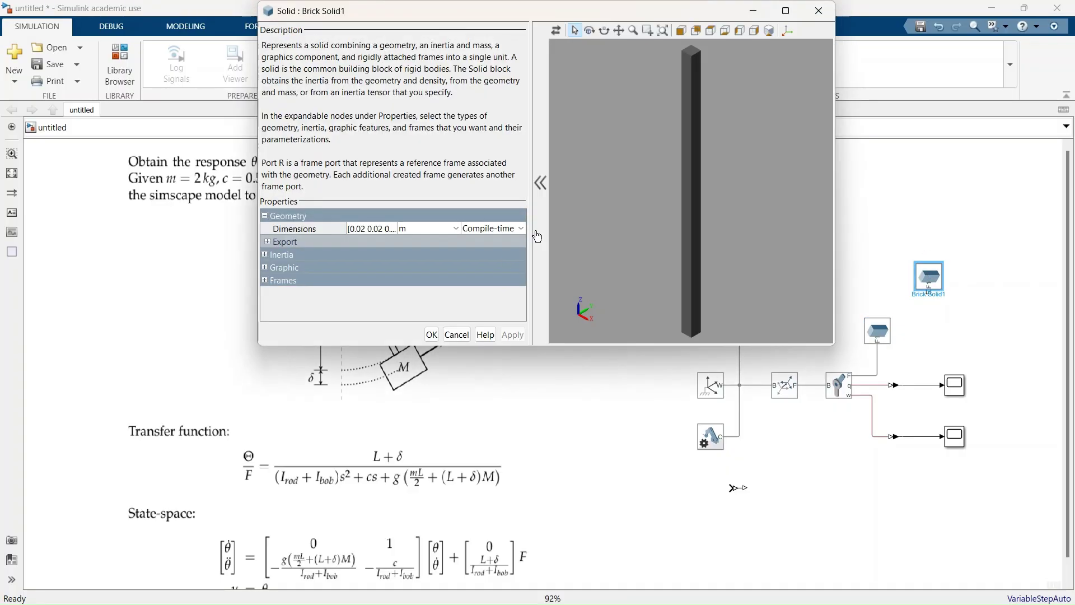
left_click(364, 229)
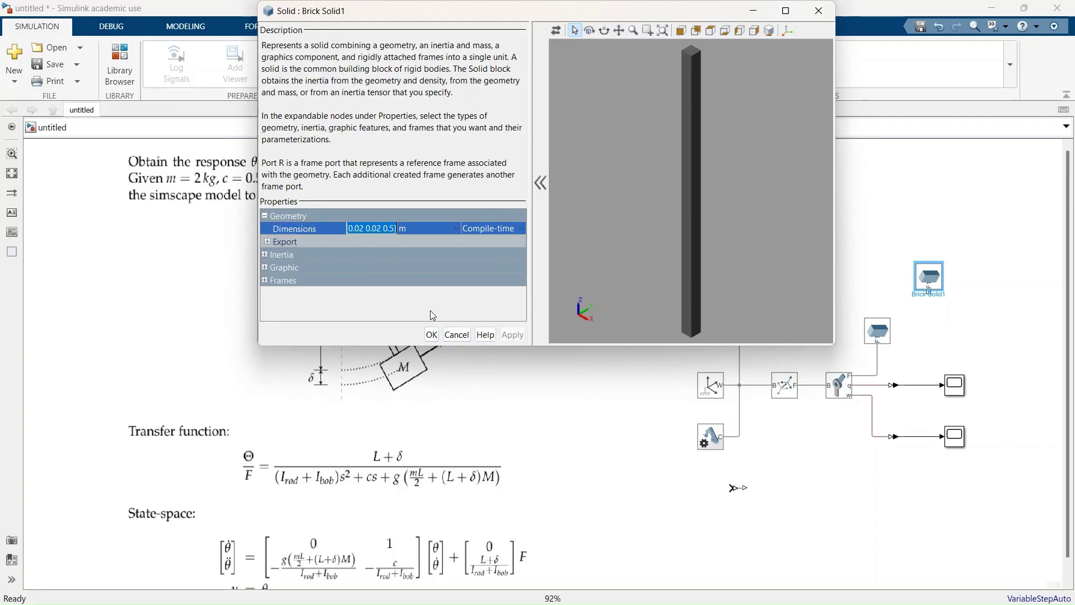
type("[]")
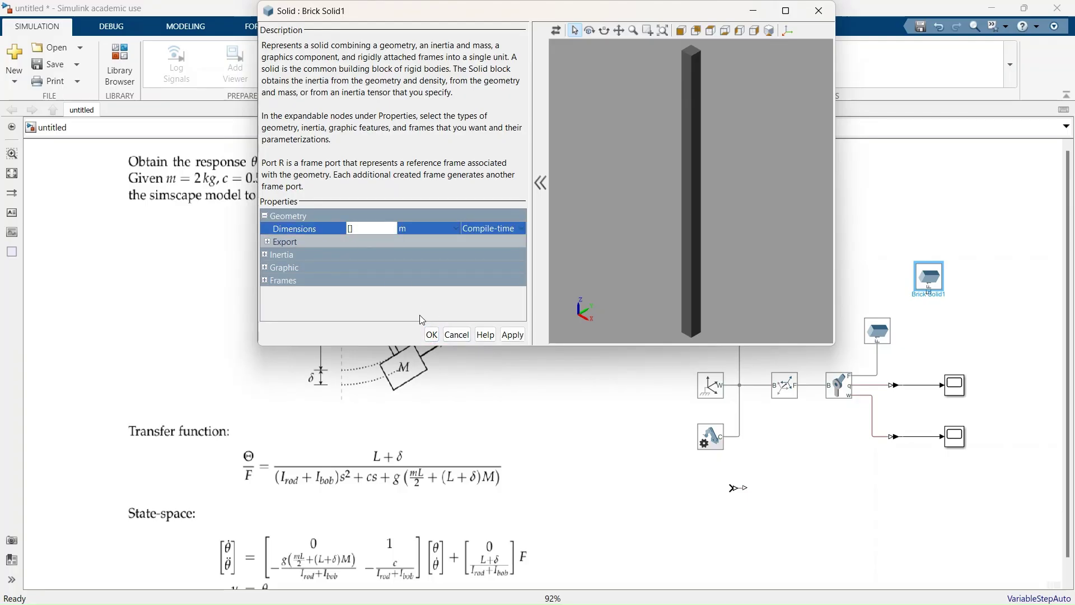
left_click_drag(394, 11, 707, 163)
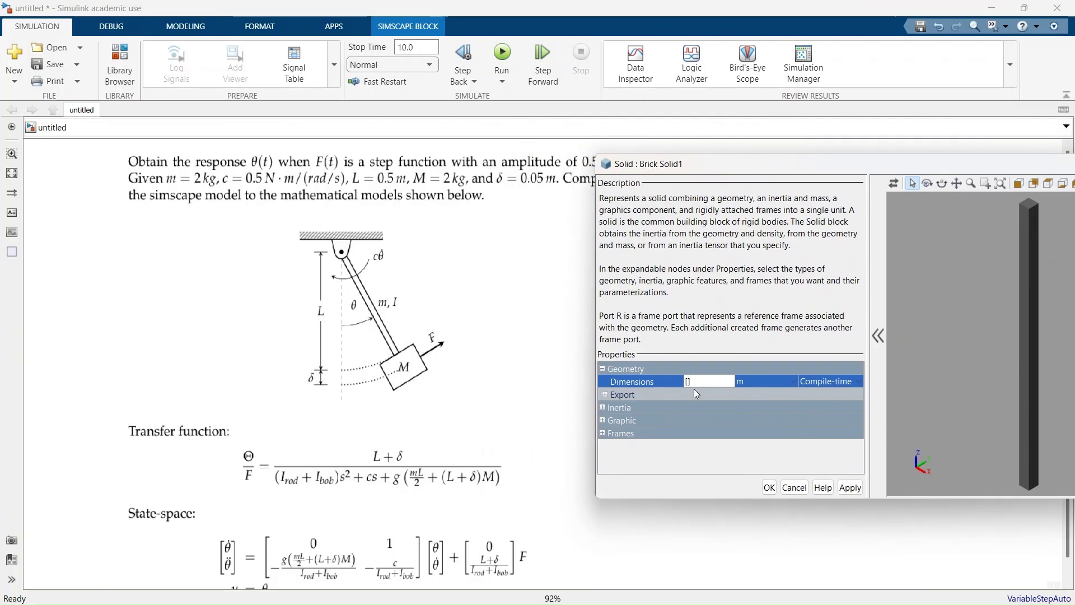
type("0.1 0.1 0.1")
Set the duplicated brick's inertia type to Point Mass, refresh its visualization and accept the block settings.
left_click(605, 405)
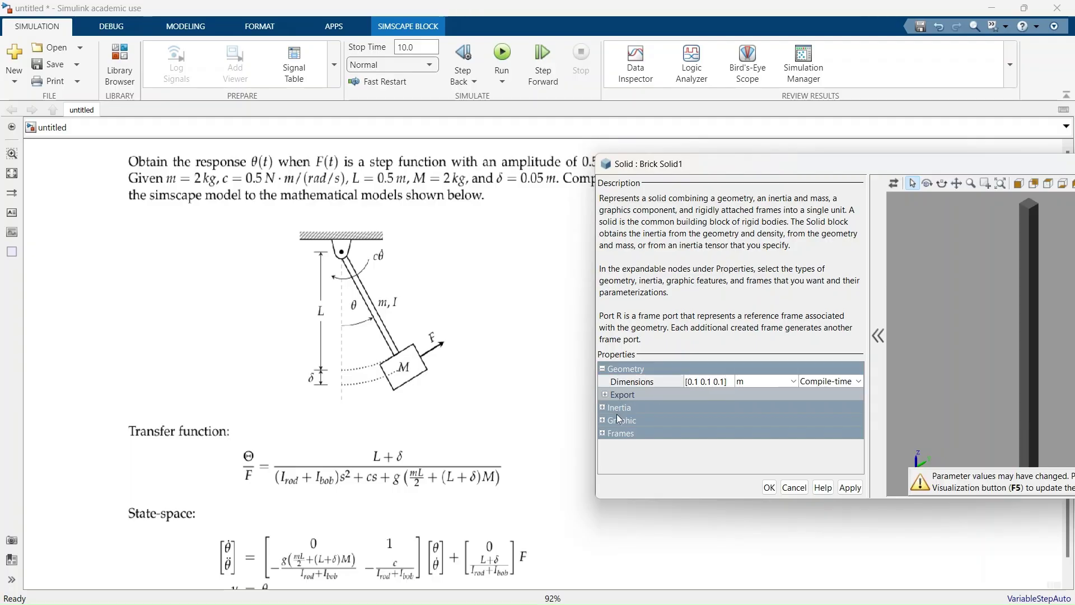
left_click(603, 407)
left_click(739, 421)
left_click(717, 447)
left_click(894, 183)
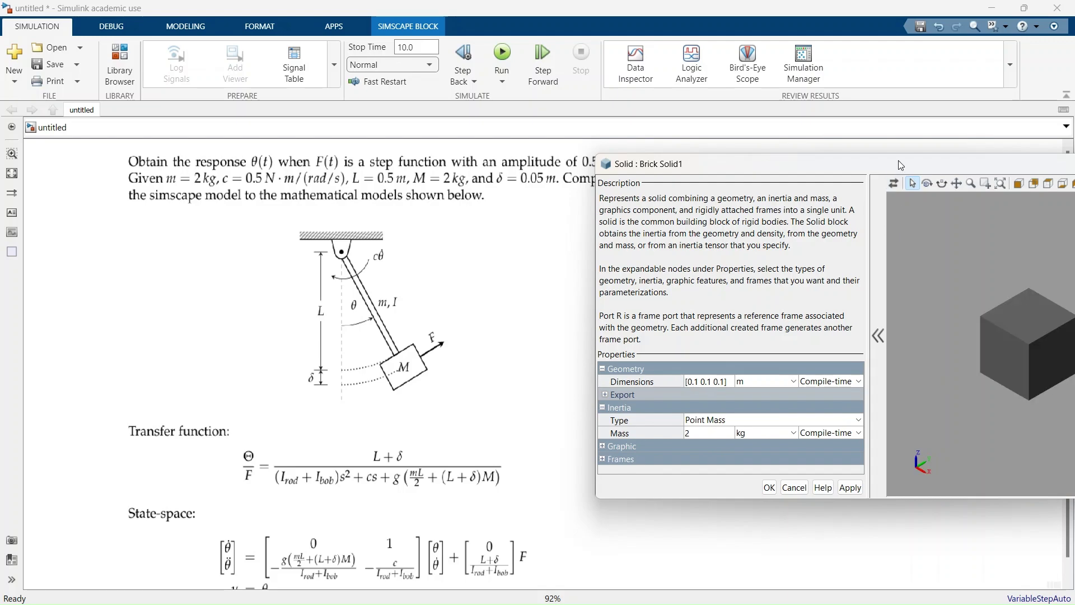
left_click_drag(900, 165, 852, 150)
left_click(555, 444)
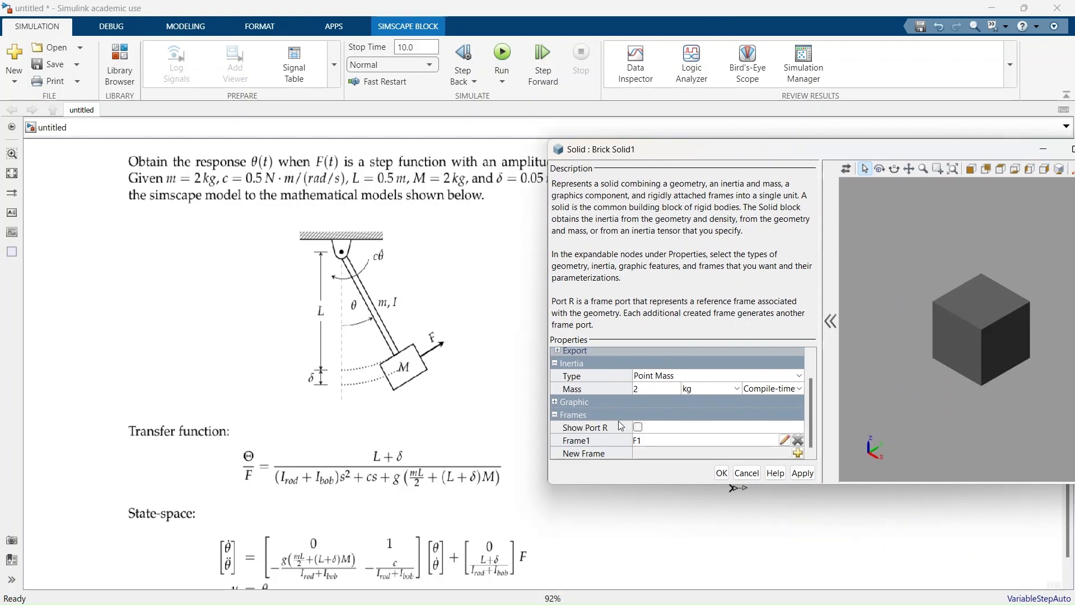
left_click(802, 474)
left_click(721, 473)
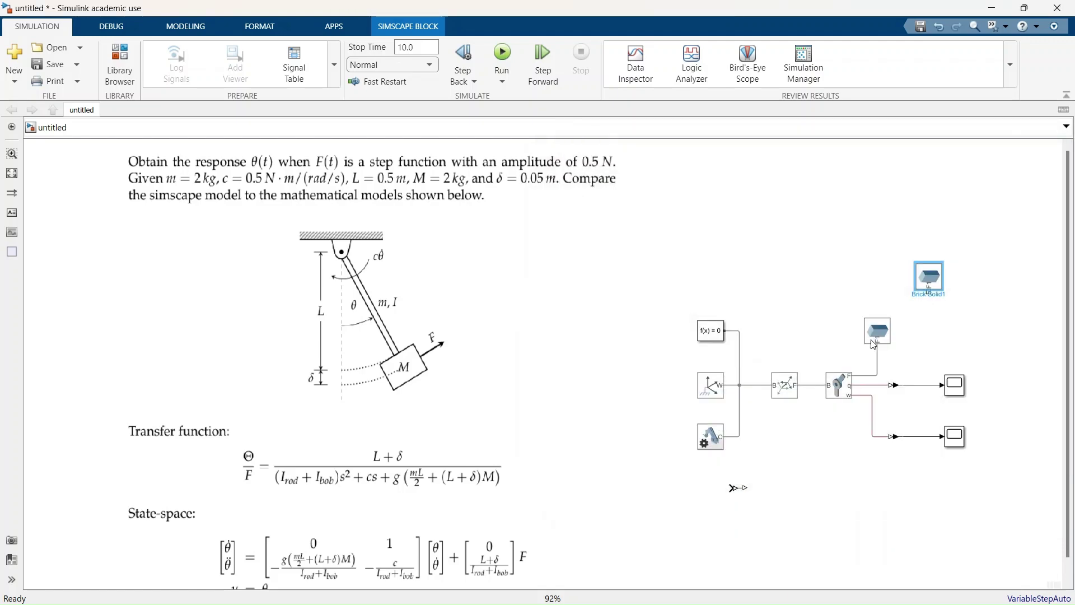
Edit frame F1 of Brick Solid1 so its primary axis is +Z along the reference frame's +Z axis, and save the frame.
double_click(929, 279)
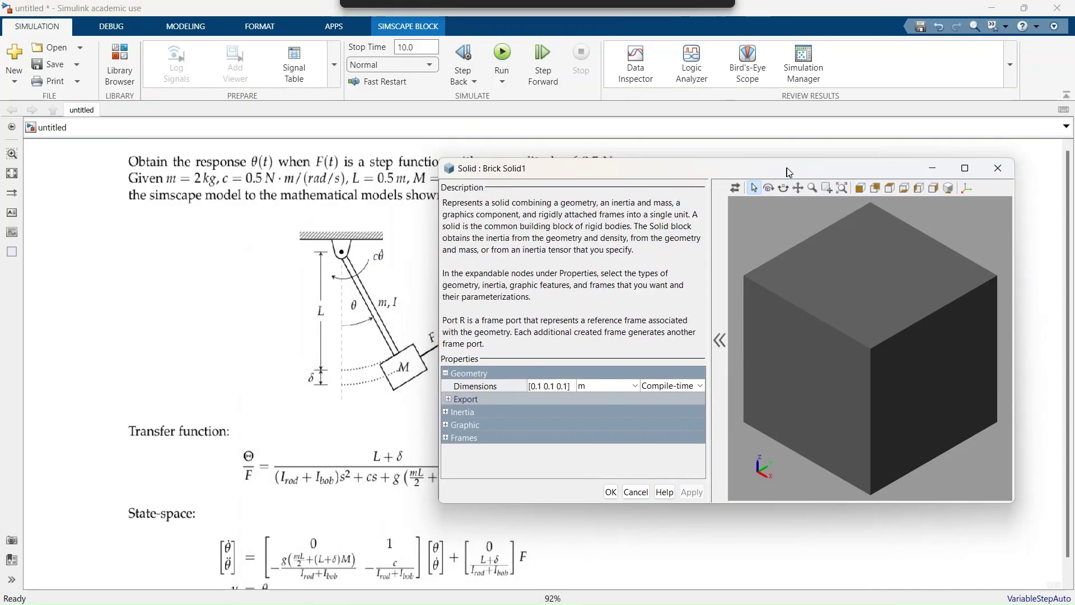
left_click_drag(784, 173, 813, 172)
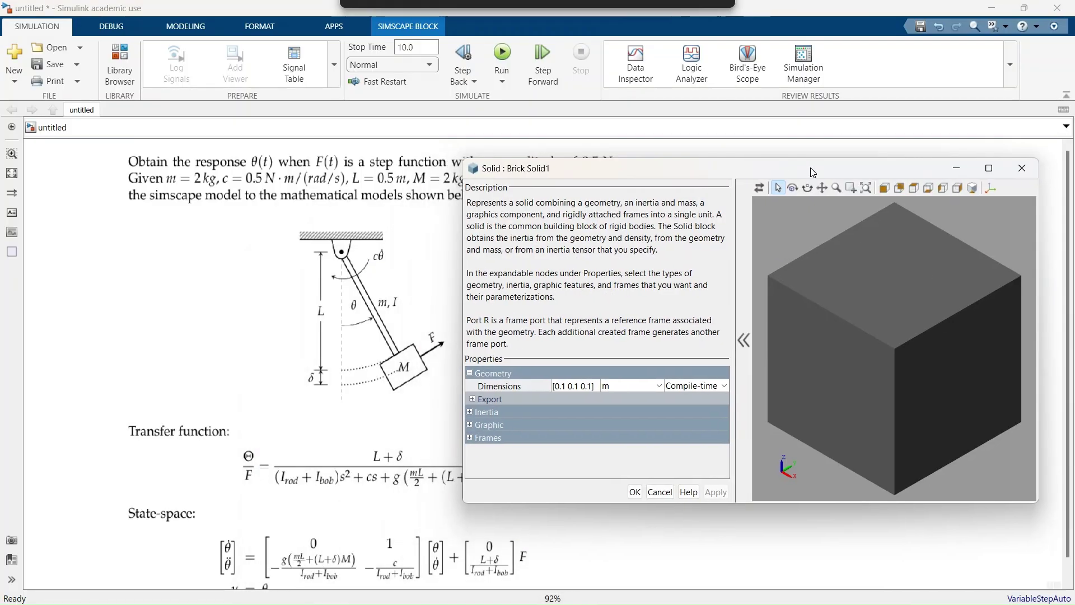
left_click(488, 439)
left_click(699, 458)
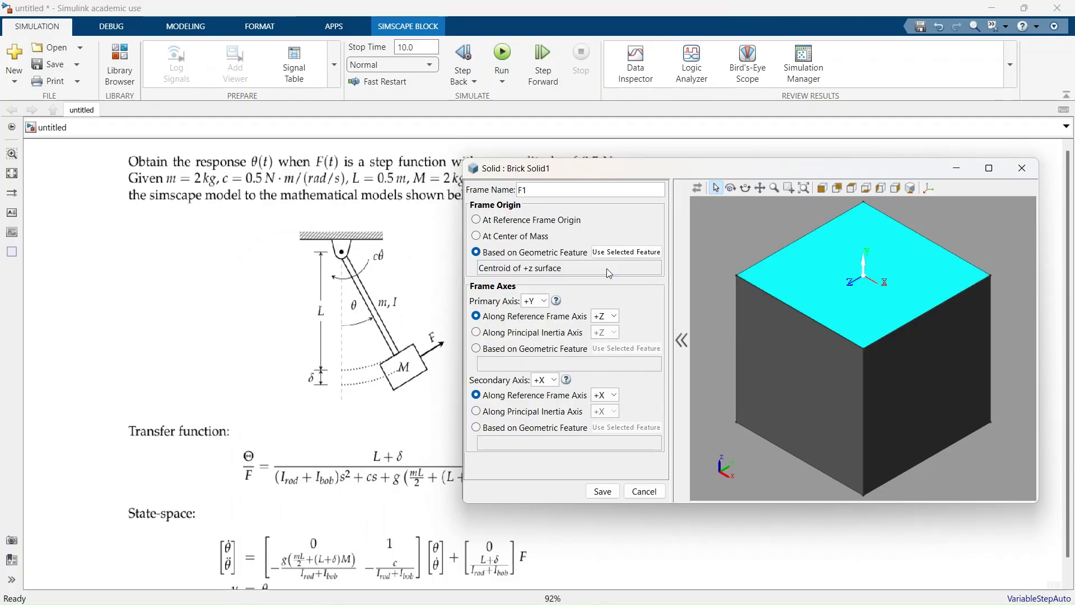
left_click(535, 301)
left_click(535, 335)
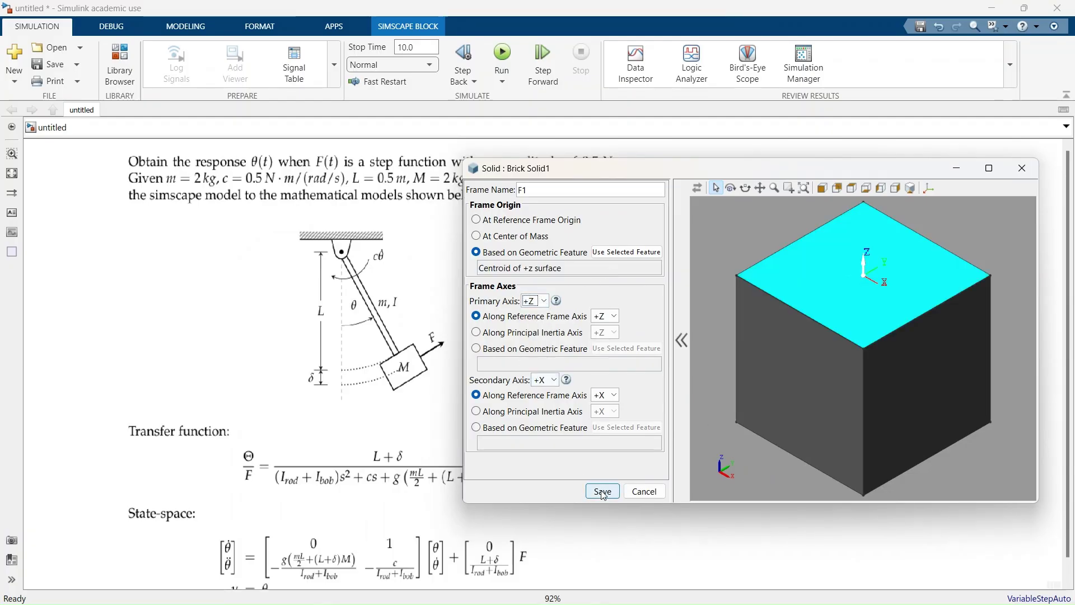
left_click(603, 492)
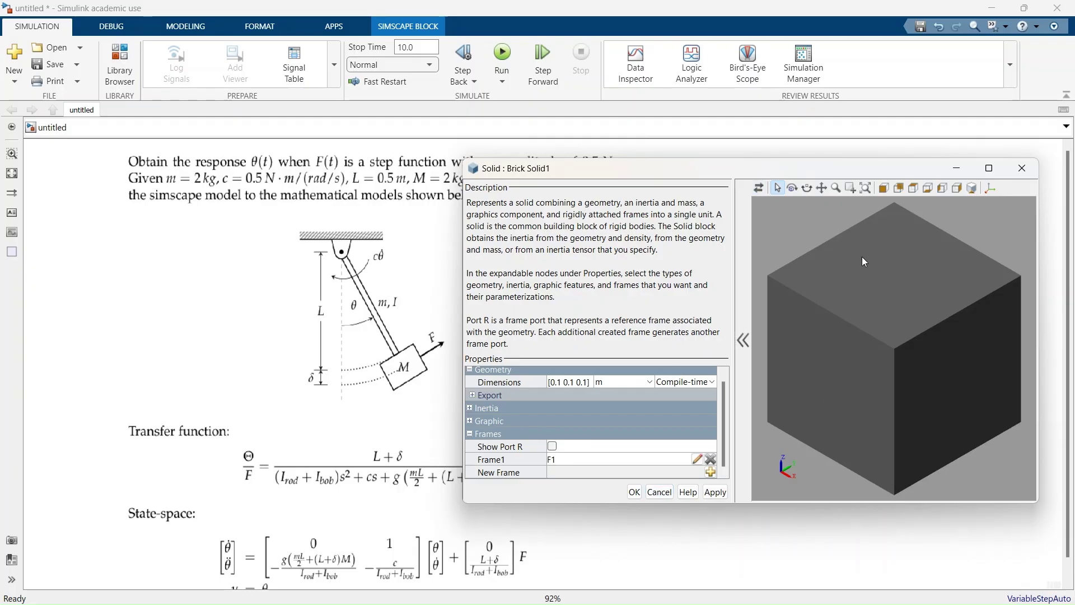
left_click(429, 336)
left_click(659, 492)
Add frame F2 to the rod's Brick Solid at the centroid of its -z end face and connect the bob's F1 port to it.
left_click(876, 336)
double_click(876, 335)
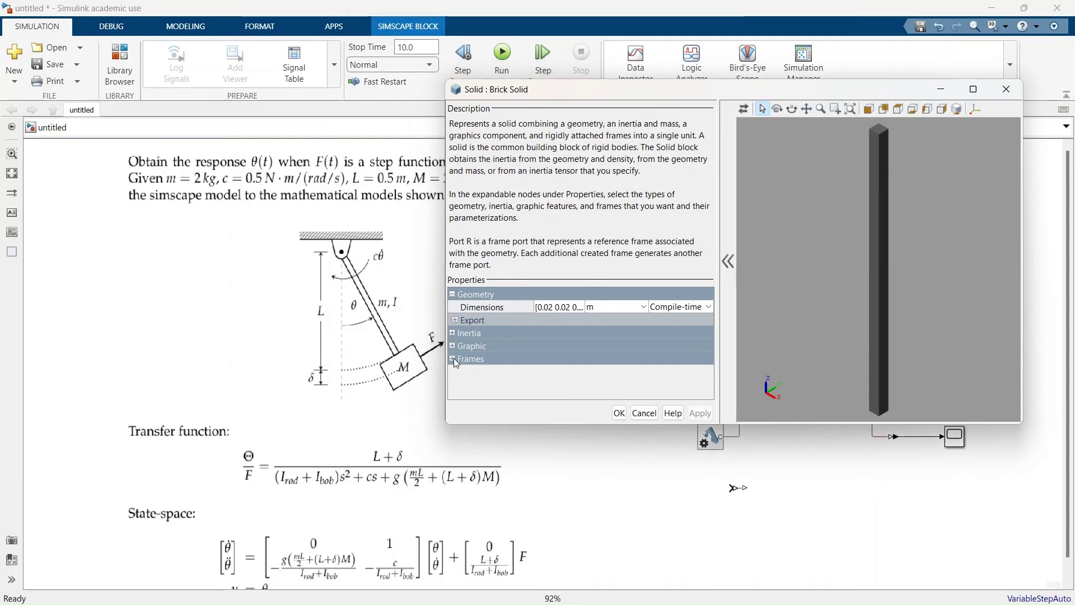
left_click(453, 359)
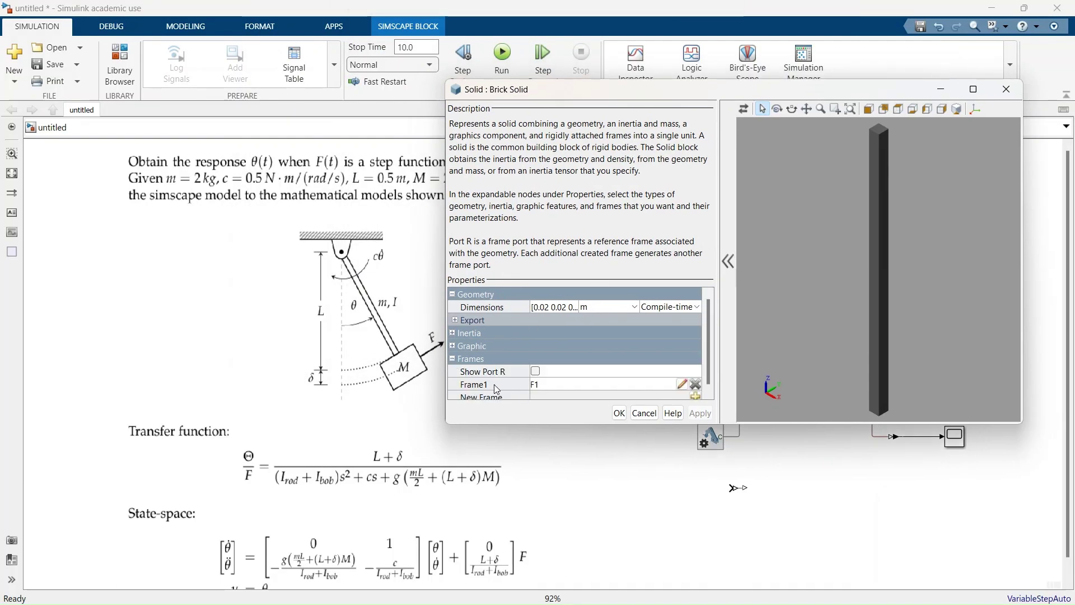
left_click(690, 394)
left_click(458, 173)
left_click_drag(917, 268, 960, 330)
scroll(964, 333, "up", 5)
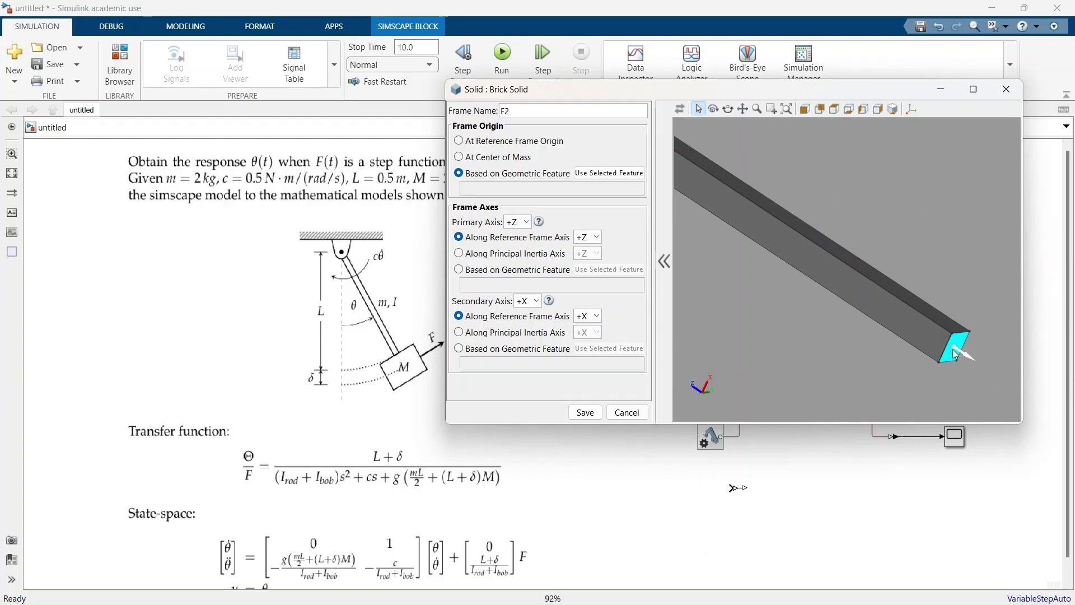
left_click(613, 173)
left_click(585, 412)
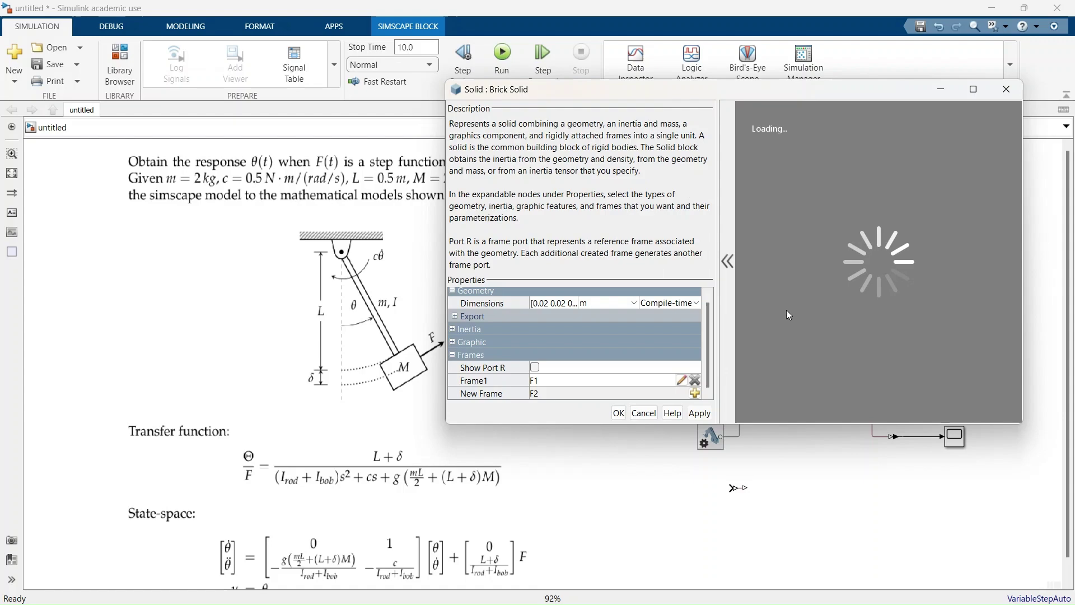
left_click(619, 412)
left_click_drag(952, 289, 952, 280)
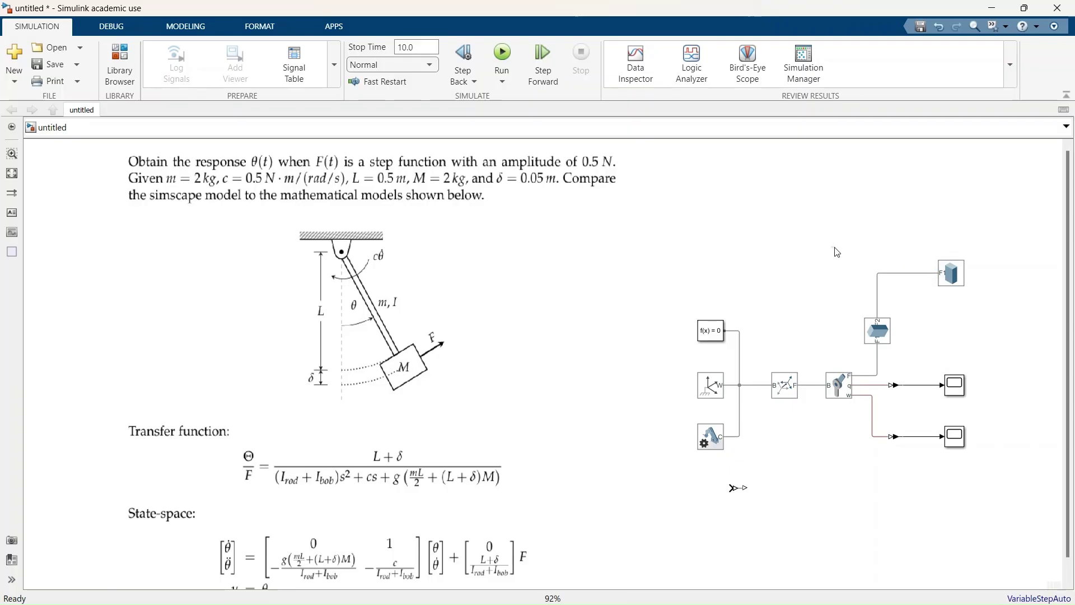
Add frame F2 to the bob's Brick Solid1 at the centroid of its +x face, save it and reposition the block.
double_click(952, 273)
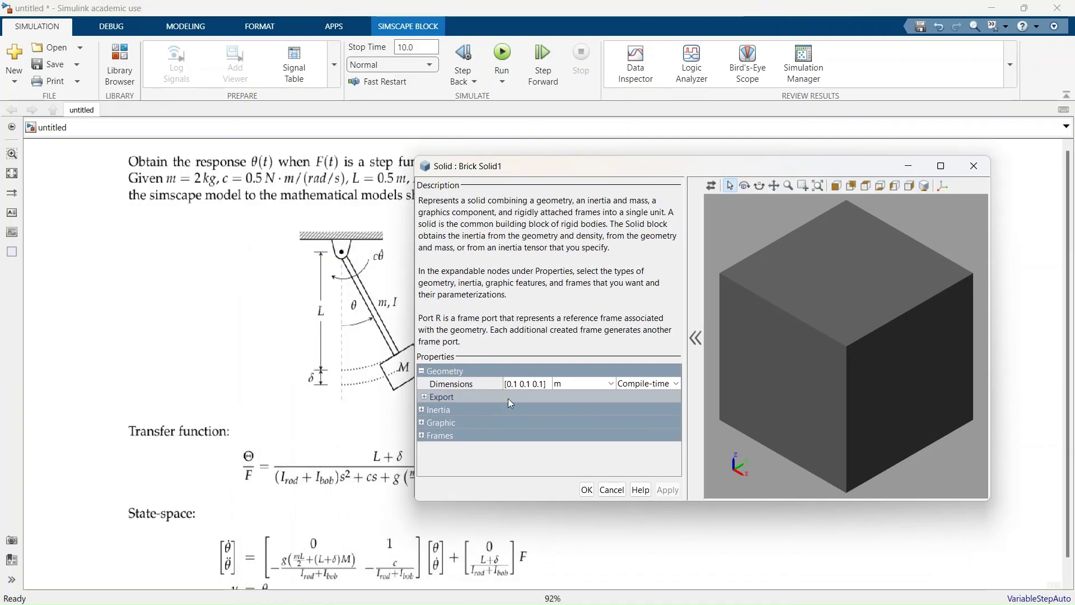
left_click(422, 435)
left_click_drag(560, 166, 645, 144)
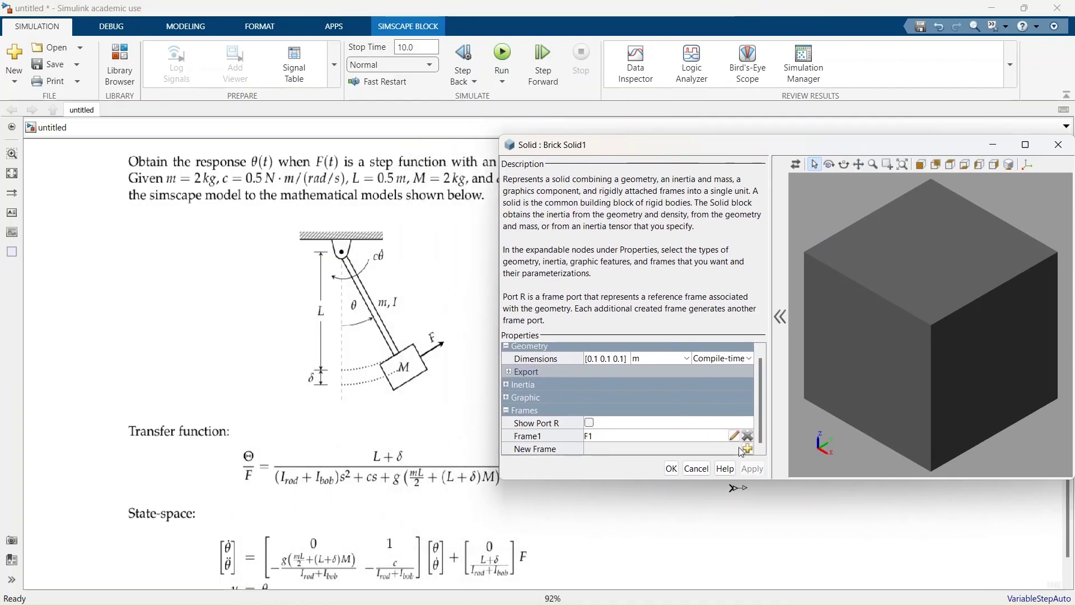
left_click(748, 448)
left_click(589, 229)
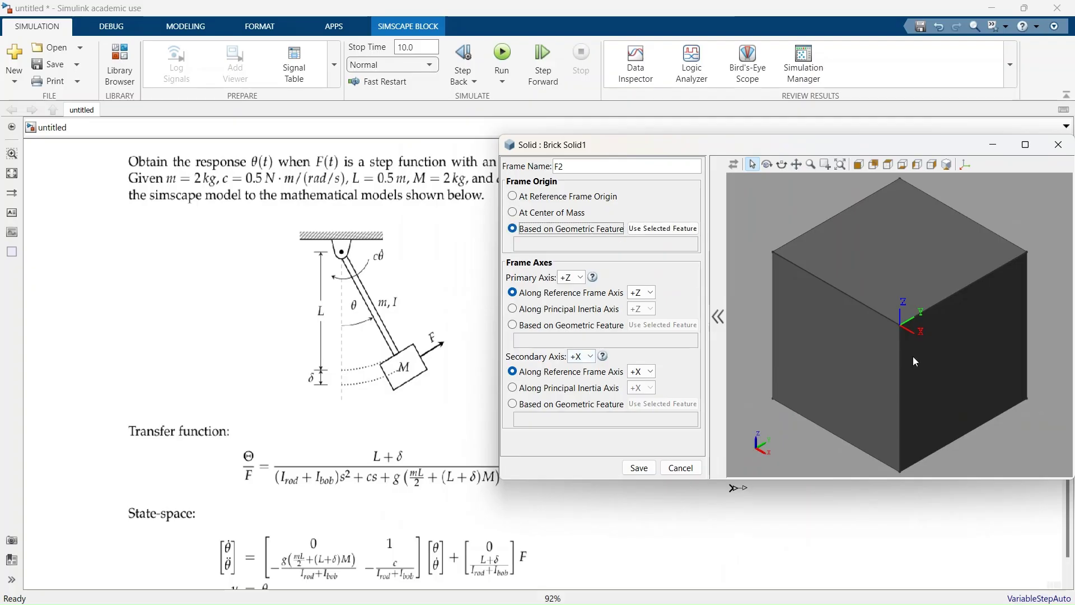
left_click(933, 360)
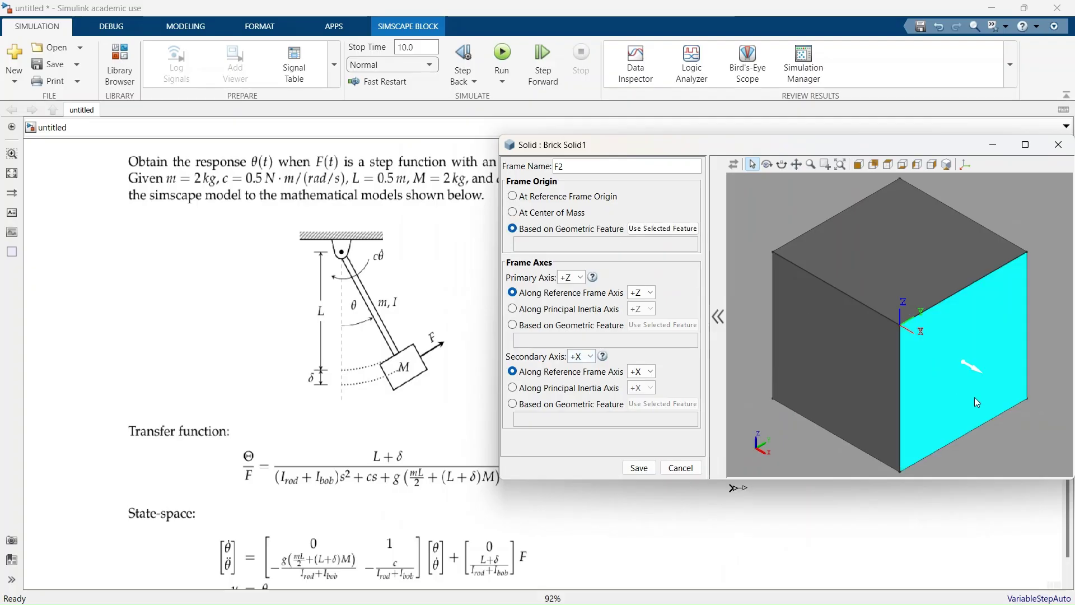
left_click(663, 229)
left_click(638, 467)
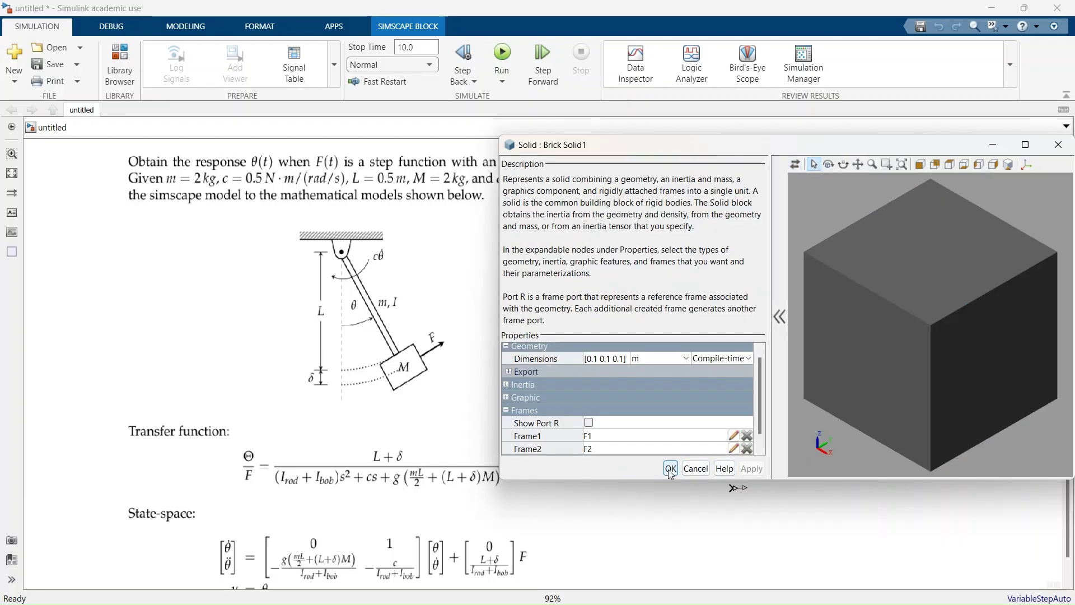
left_click(671, 468)
left_click_drag(963, 272, 950, 273)
Insert an External Force and Torque block near the bob and enable its Force input, keeping the Attached Frame resolution.
left_click(1016, 294)
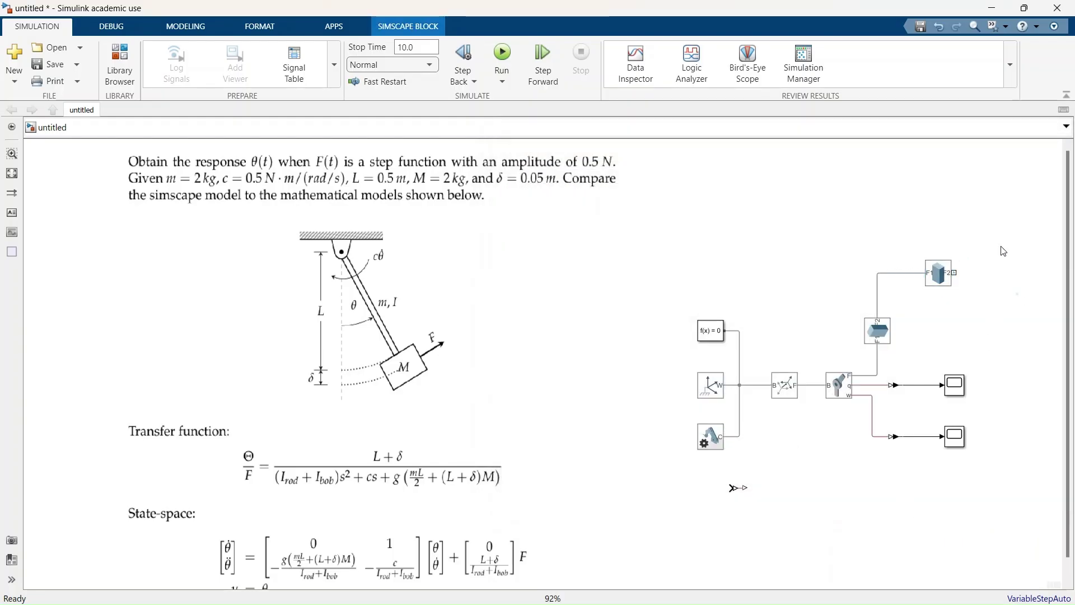
type("external")
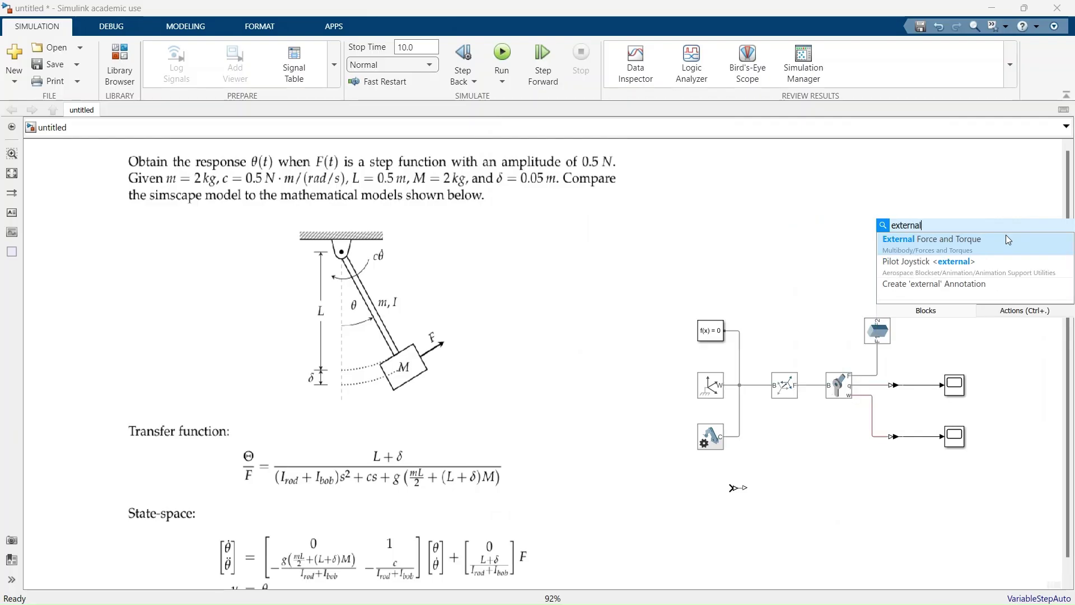
left_click(1007, 239)
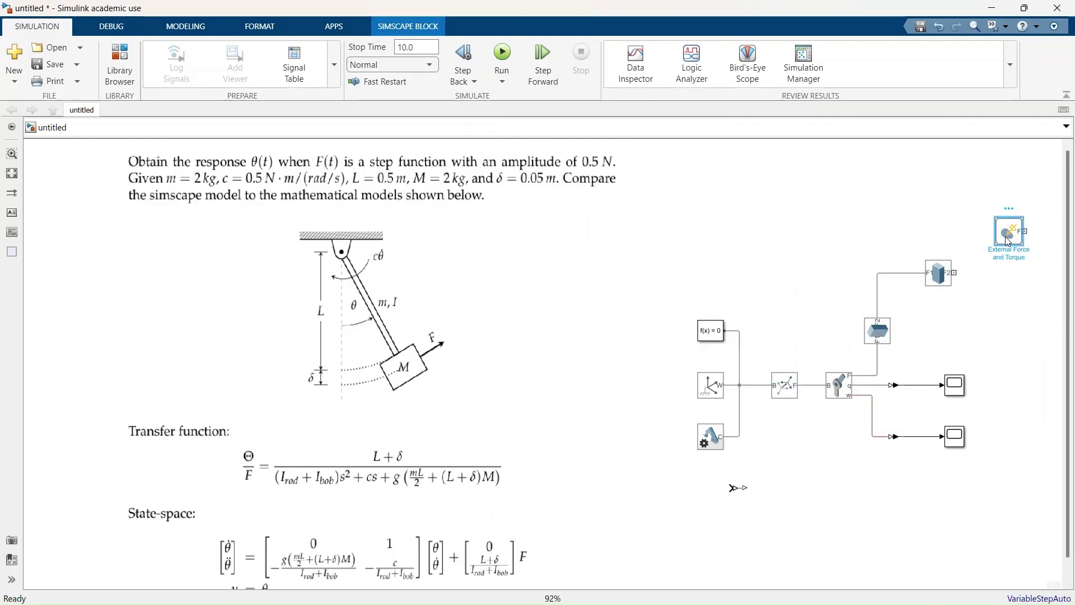
double_click(1006, 236)
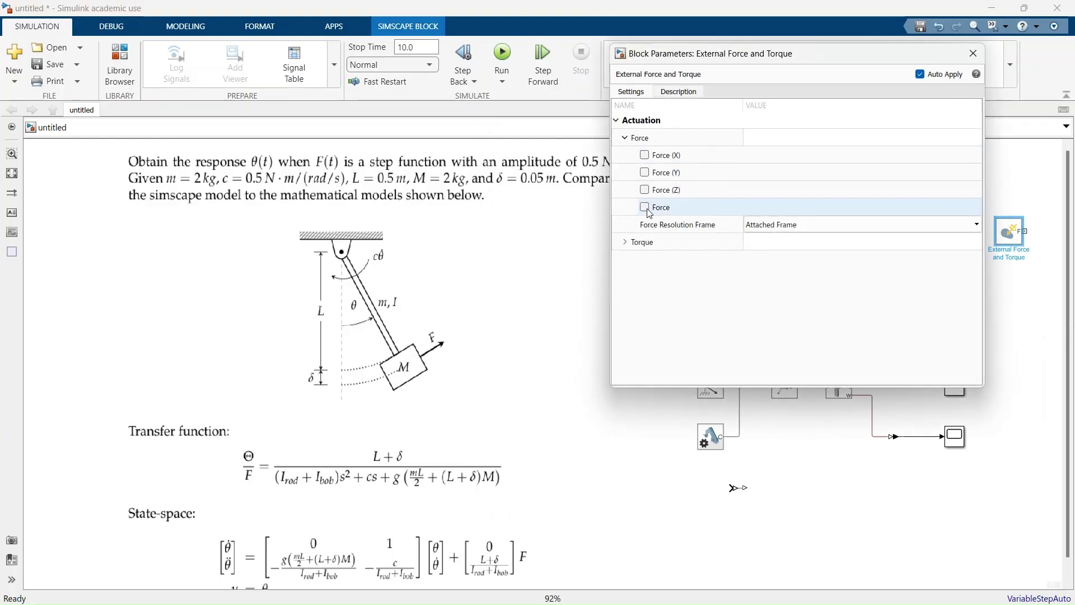
left_click(645, 207)
left_click(766, 227)
left_click(766, 228)
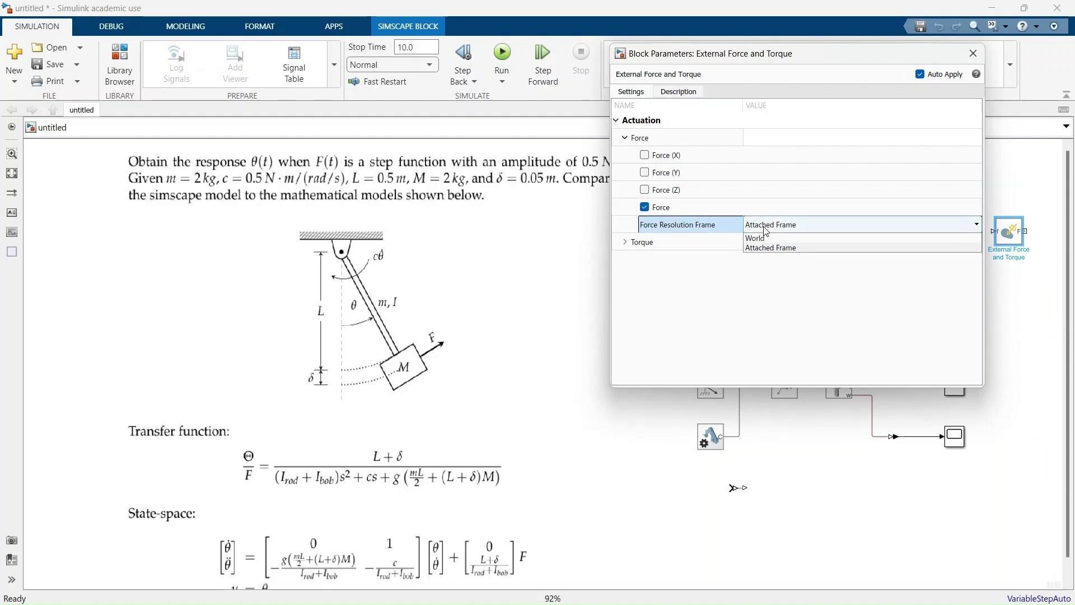
key("Escape")
key("Escape")
left_click(890, 256)
Flip the External Force and Torque block and connect its frame port to the bob's F2 port.
left_click(1011, 235)
left_click_drag(1014, 236, 992, 272)
left_click(992, 272)
Set the Simulink-PS Converter's input signal unit to N and connect the converter to the External Force and Torque block's force input.
left_click(736, 489)
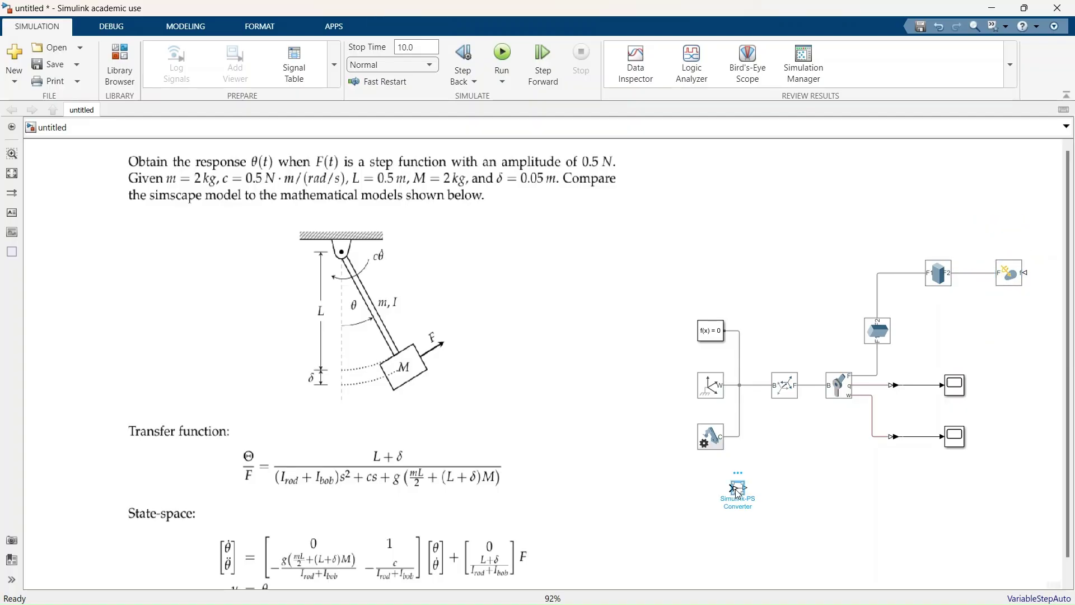
left_click(713, 402)
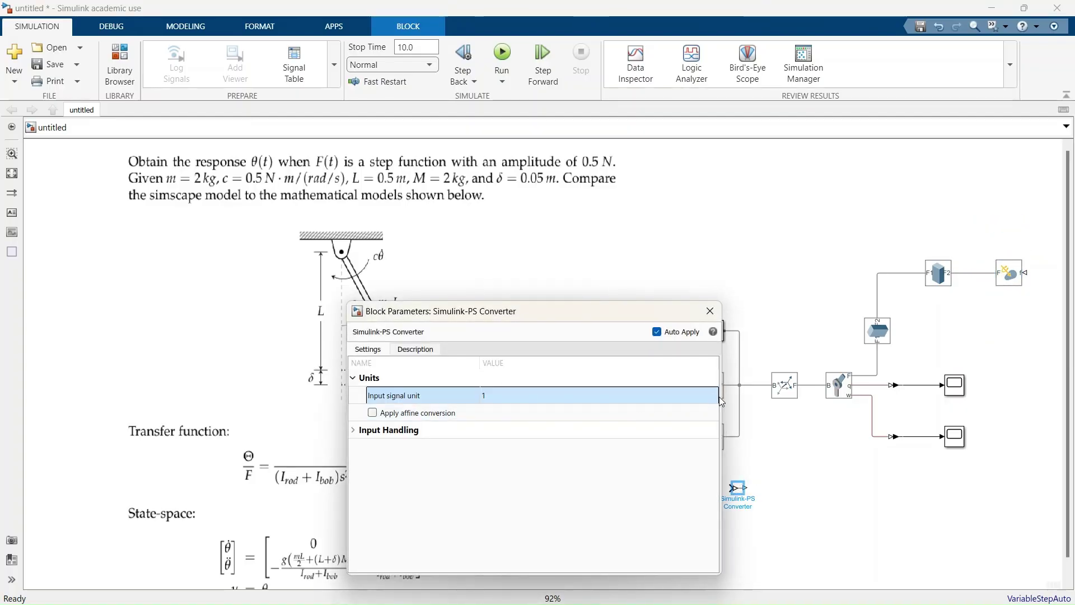
left_click(713, 402)
left_click(514, 465)
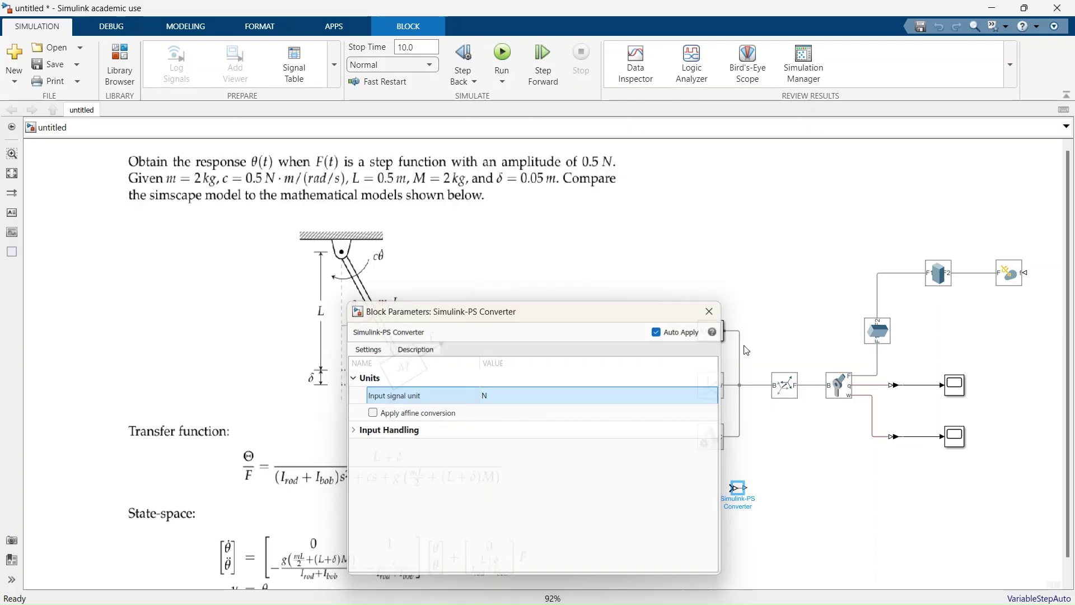
left_click_drag(737, 489, 954, 305)
key("Delete")
Insert a Step source block with an amplitude of 0.5 and connect it to the Simulink-PS Converter's input.
double_click(1001, 357)
type("step")
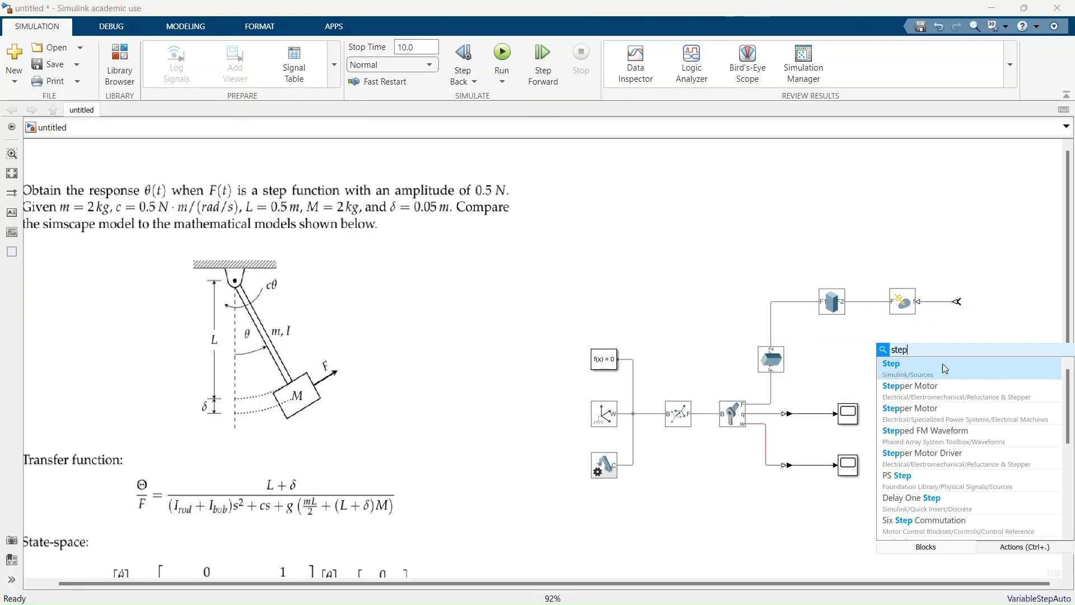
left_click(942, 364)
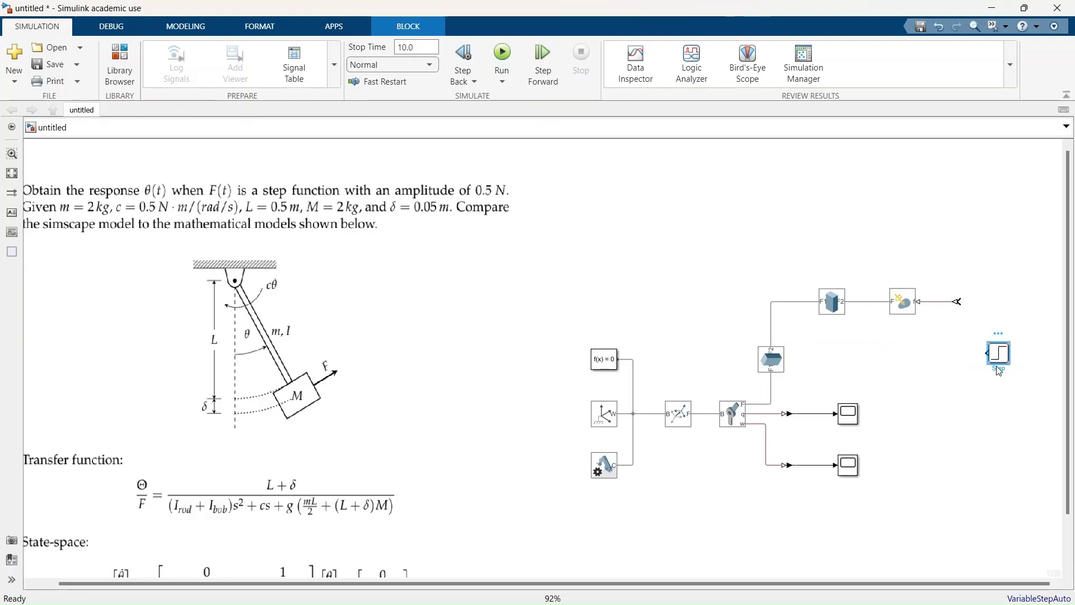
double_click(1001, 363)
double_click(676, 375)
type("0.5")
key("Return")
left_click_drag(999, 353, 997, 300)
Set the variable-step solver's maximum step size to 1e-3 in the configuration parameters.
left_click(1030, 597)
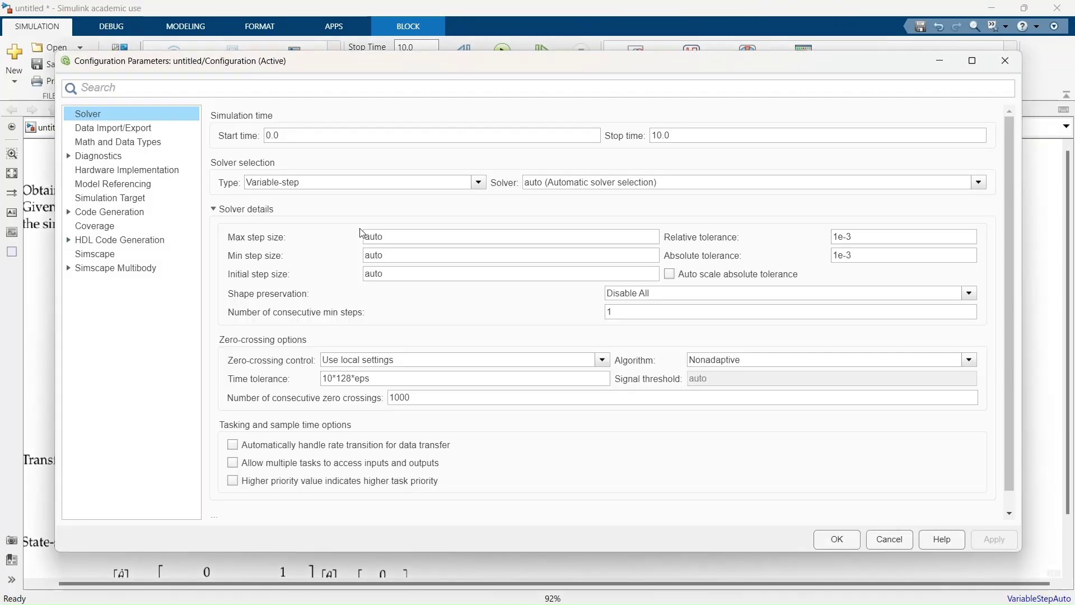
double_click(390, 236)
type("1e-")
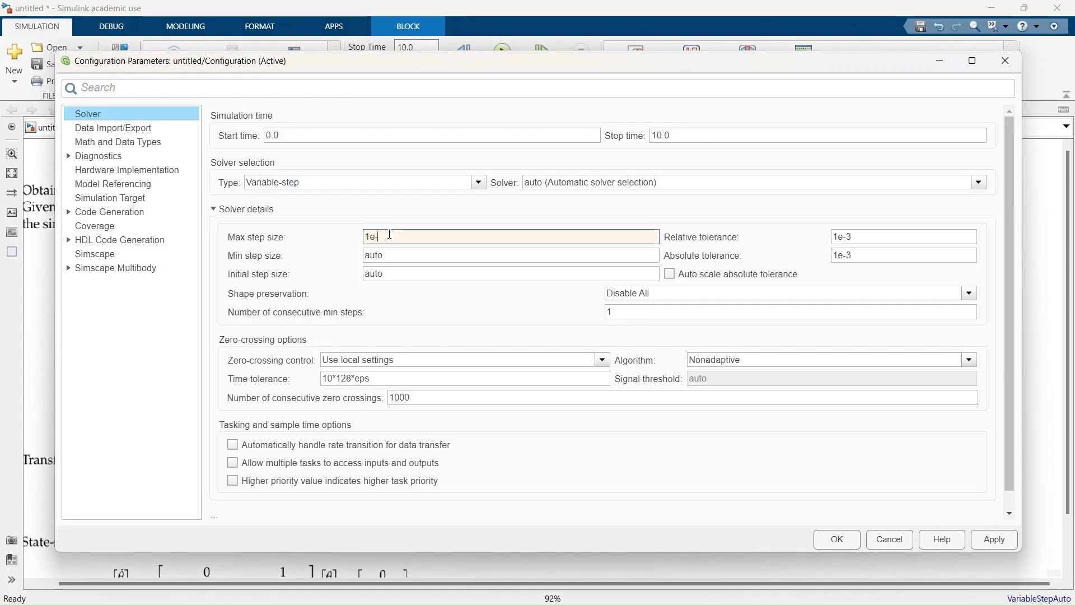
double_click(390, 235)
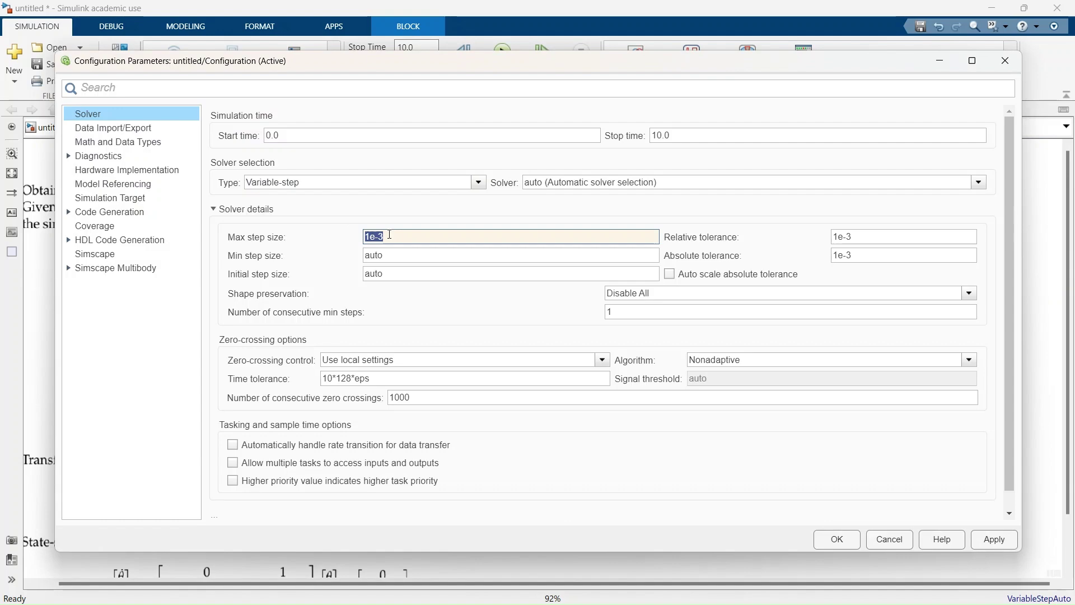
left_click(838, 534)
left_click(717, 252)
Set the simulation stop time to 25 and run the model.
key("space")
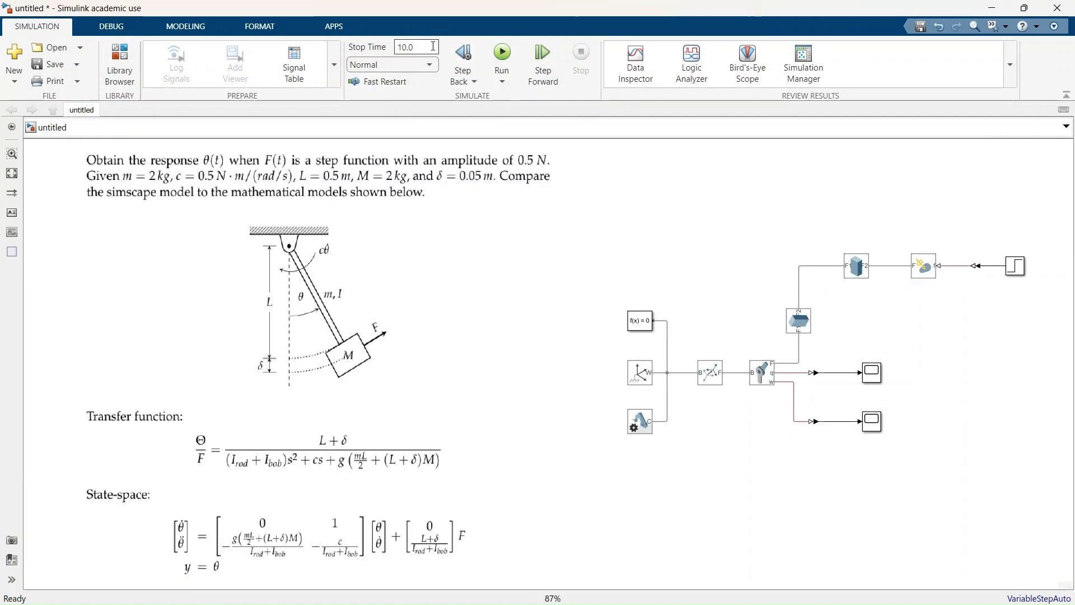
type("10")
left_click(502, 53)
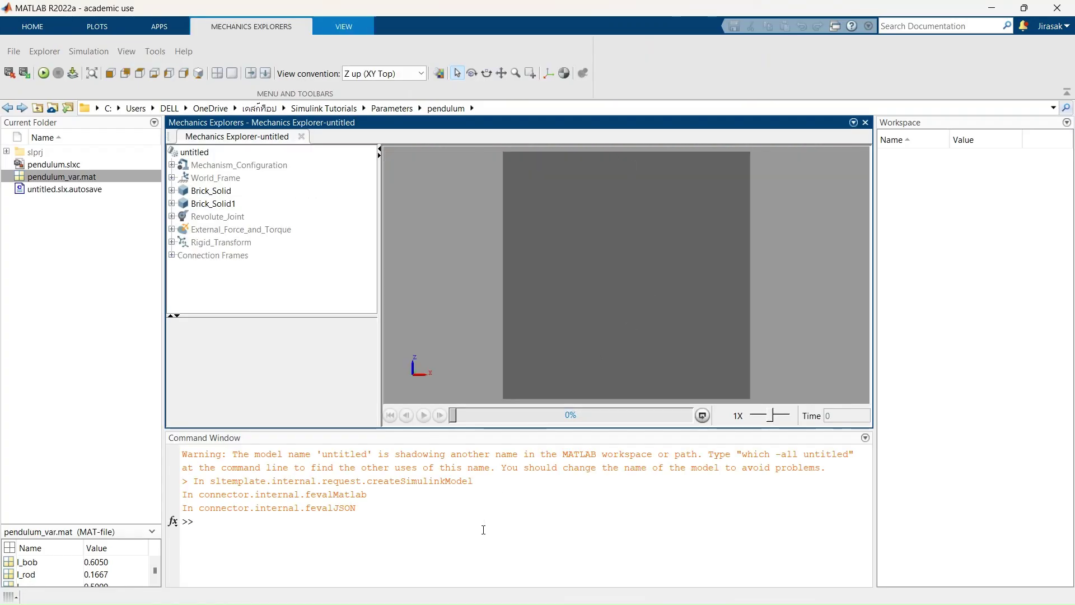
Clear MATLAB's Command Window, glance at the simulated body in Mechanics Explorer, and return to the Simulink model.
left_click(477, 545)
type("clc")
key("Return")
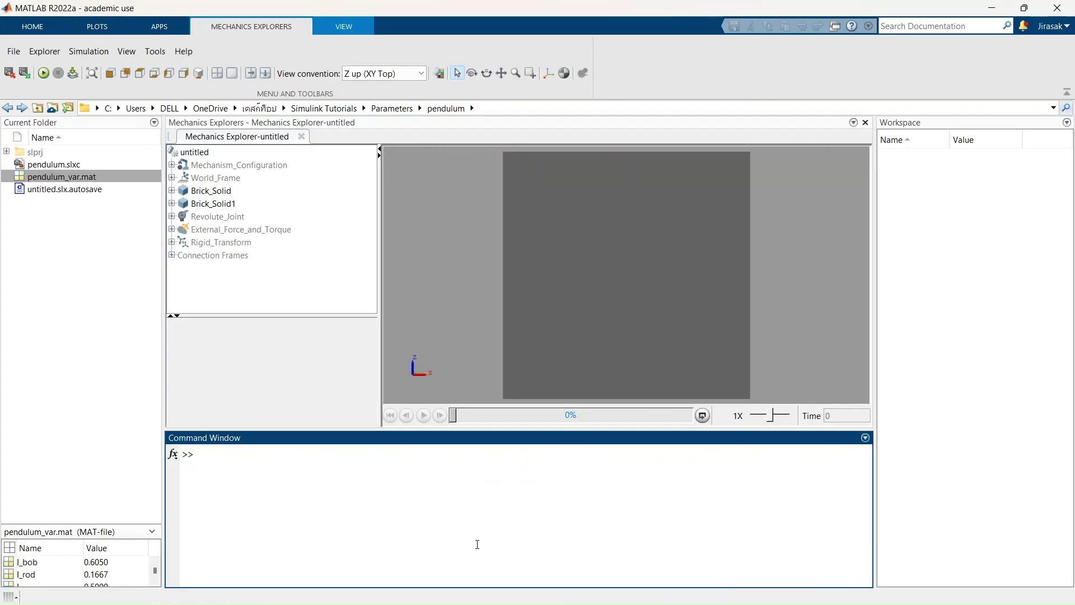
left_click(96, 360)
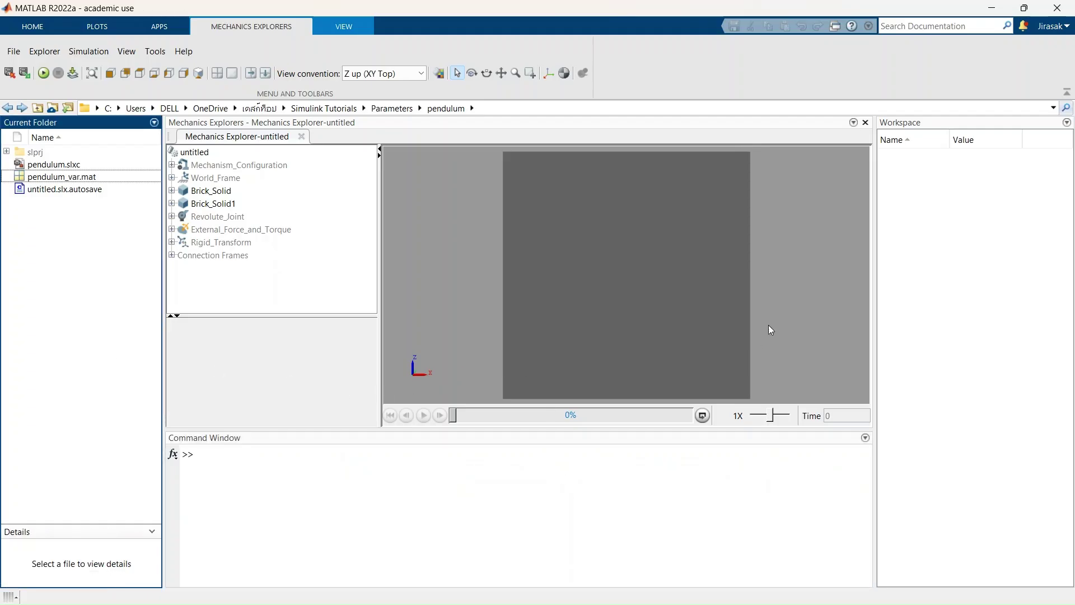
scroll(754, 343, "down", 5)
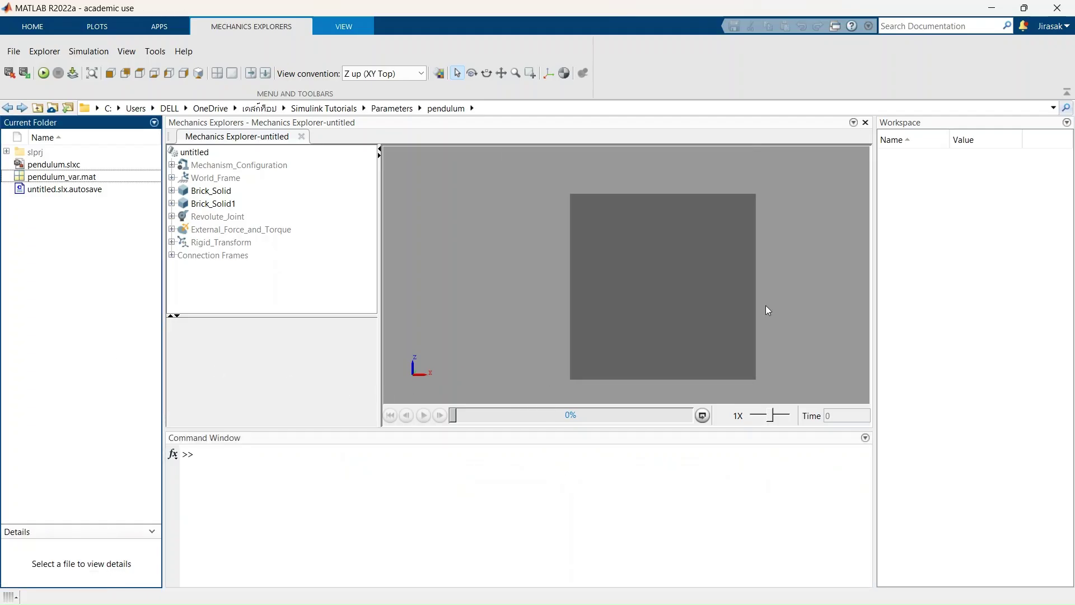
left_click(697, 476)
key("alt+Tab")
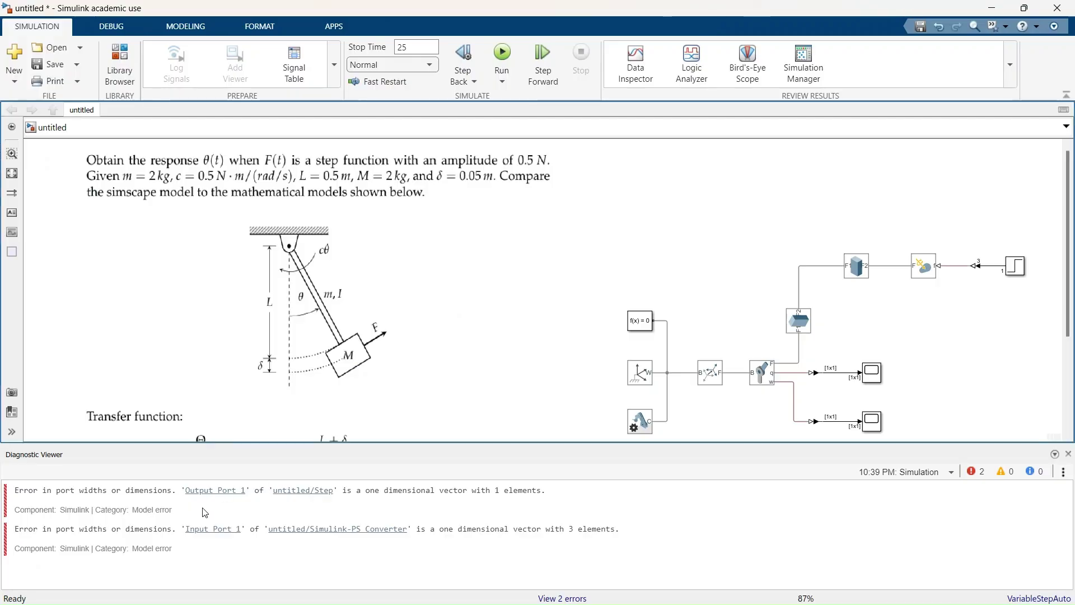
Review the F1 and F2 frame definitions of the rod's Brick Solid block.
left_click(710, 372)
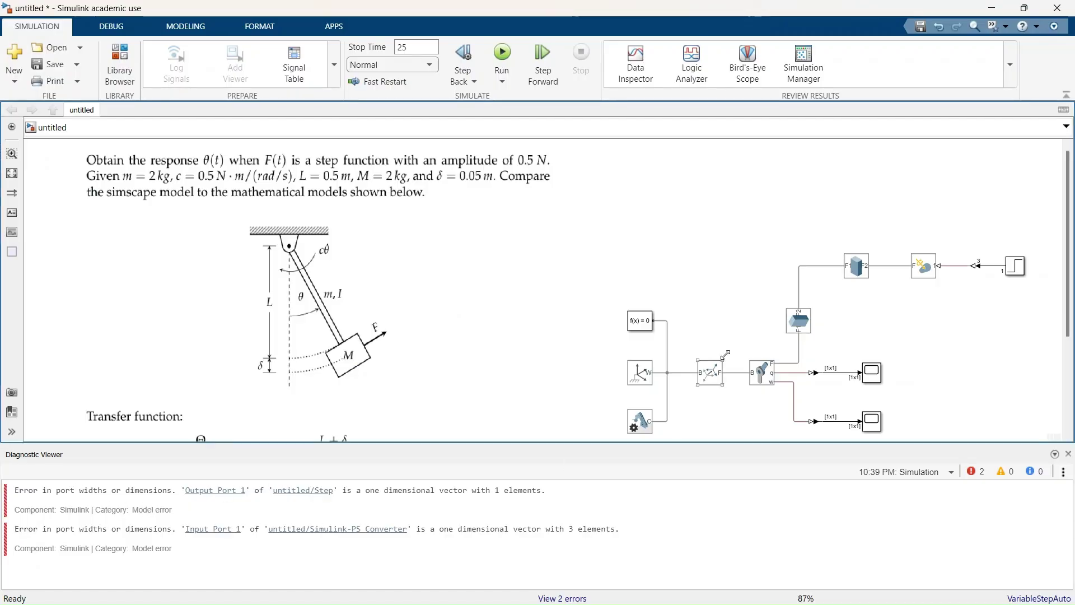
double_click(801, 319)
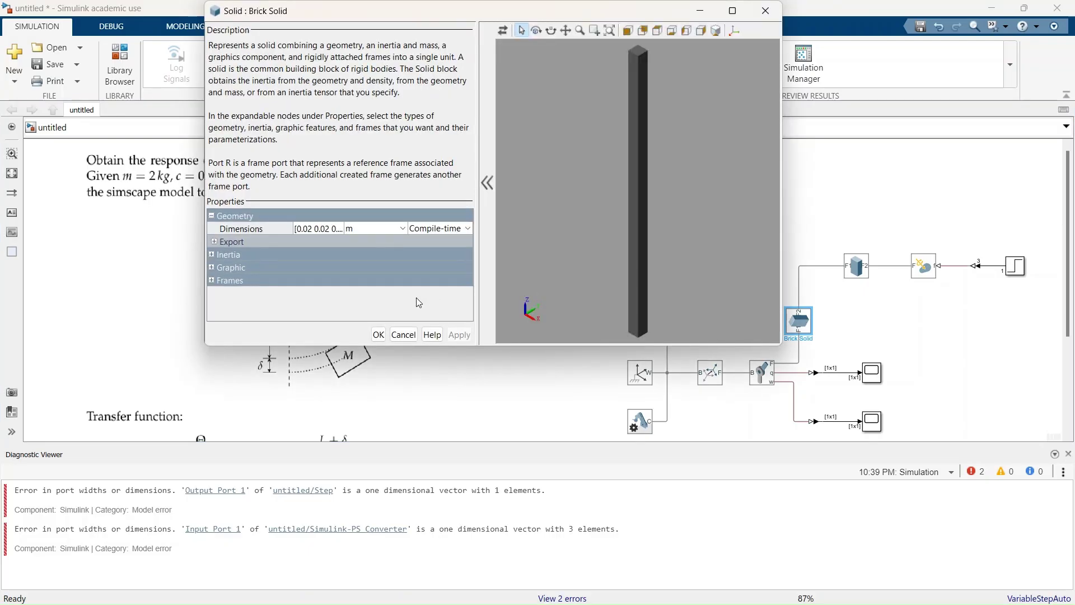
left_click(220, 280)
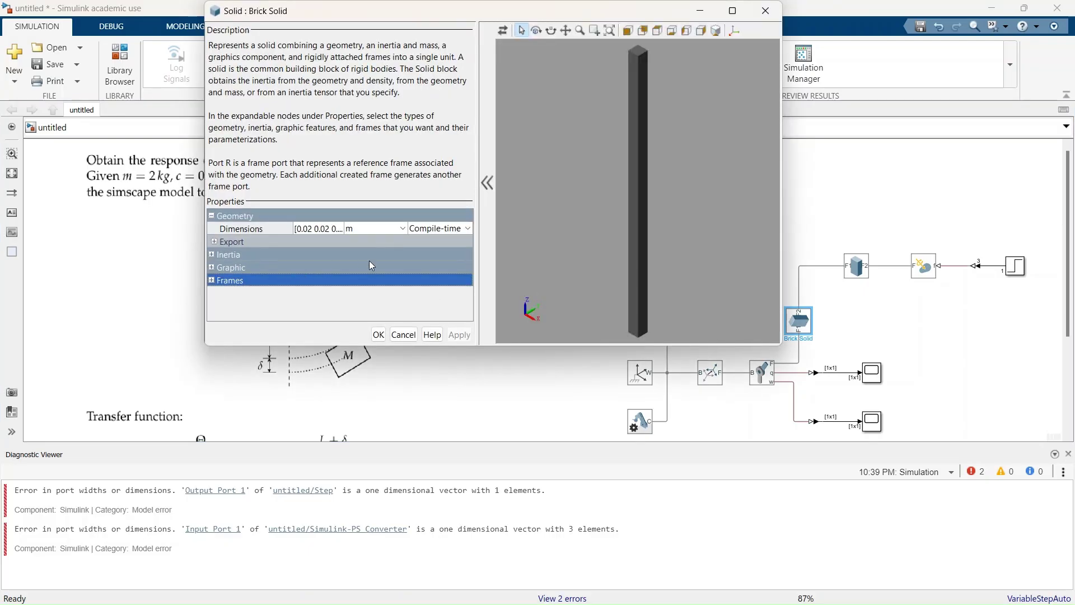
left_click(212, 281)
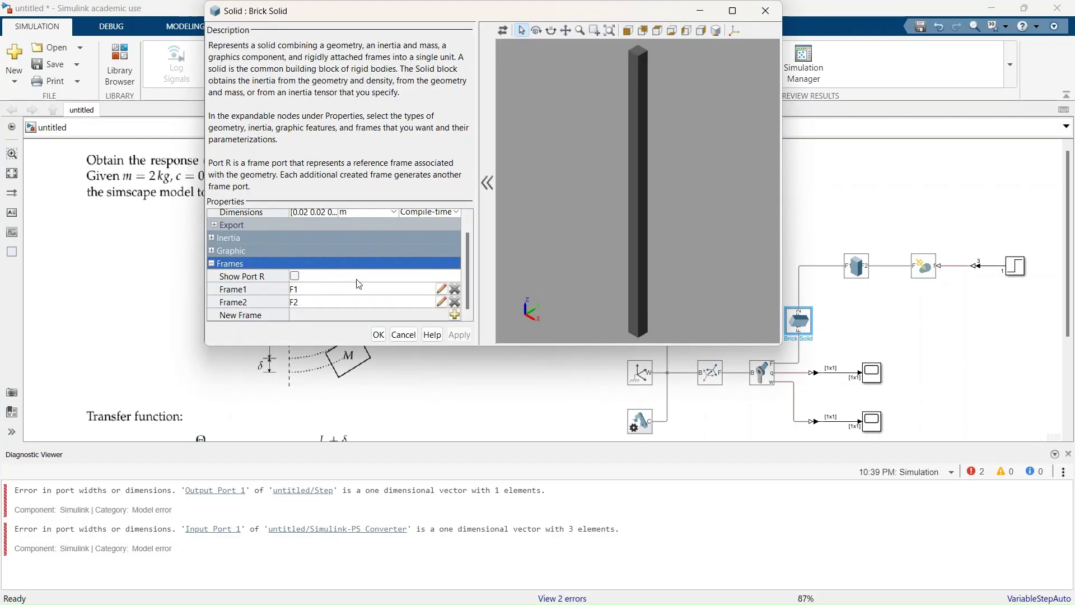
left_click(440, 291)
left_click(343, 334)
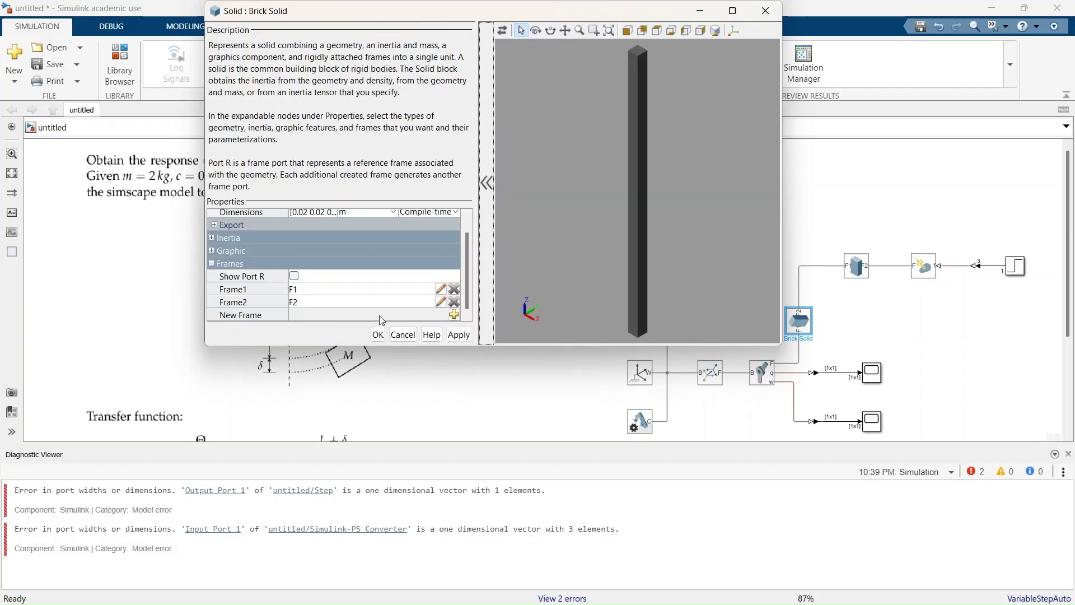
left_click(441, 303)
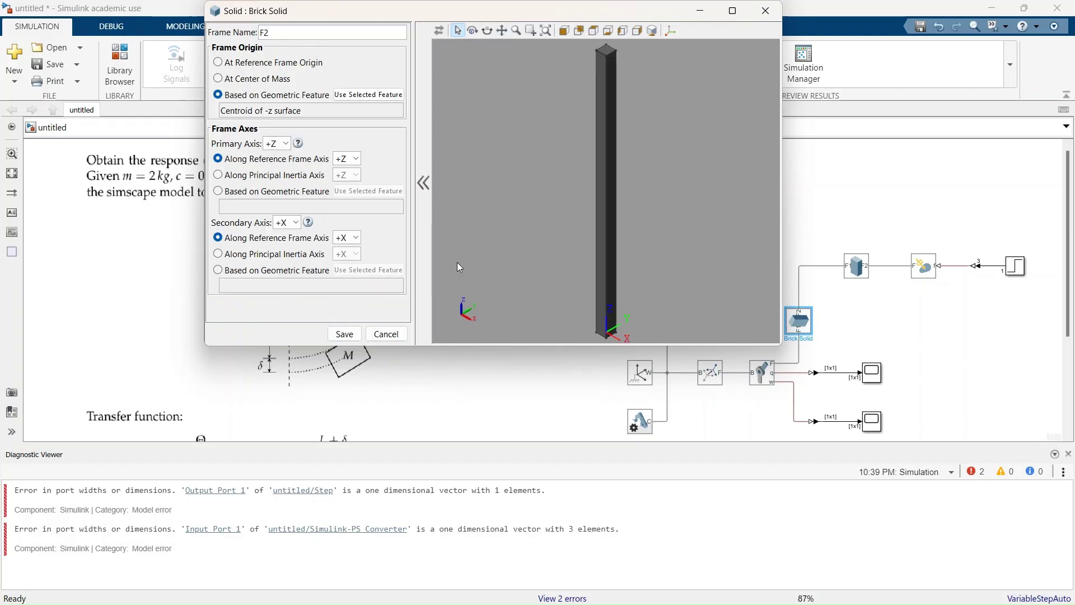
left_click(345, 334)
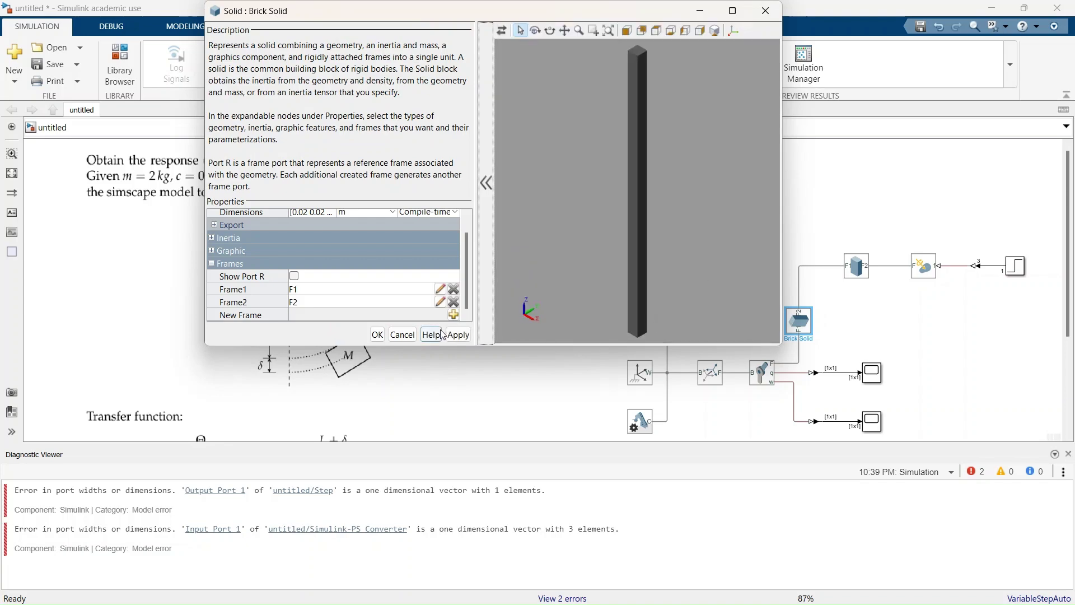
left_click(377, 334)
left_click(868, 341)
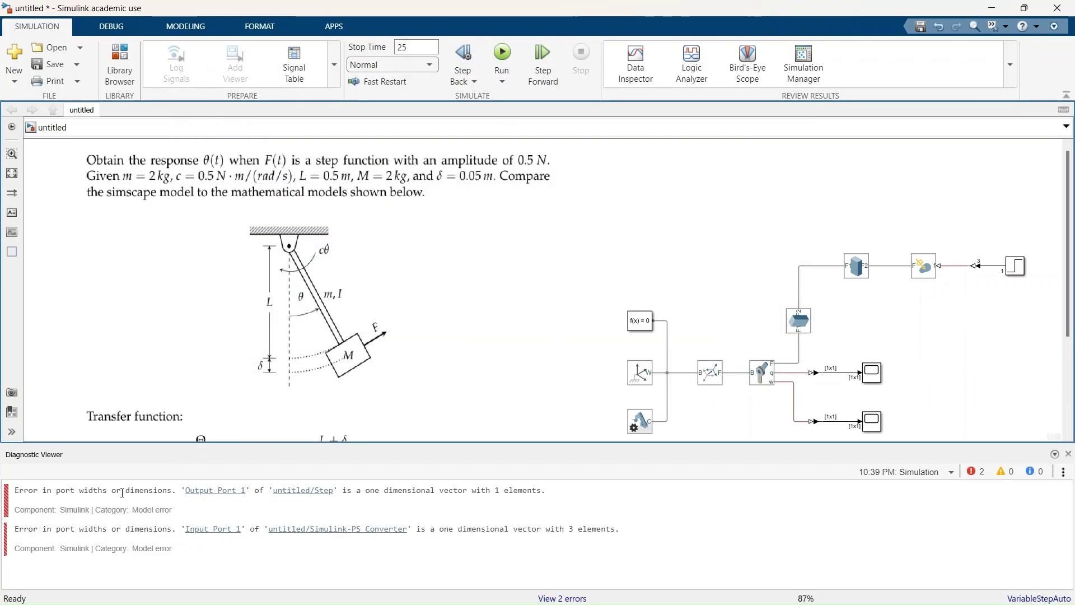
Switch to MATLAB's Mechanics Explorer and inspect the placement and frames of the bob and rod solids.
left_click(533, 371)
key("alt+Tab")
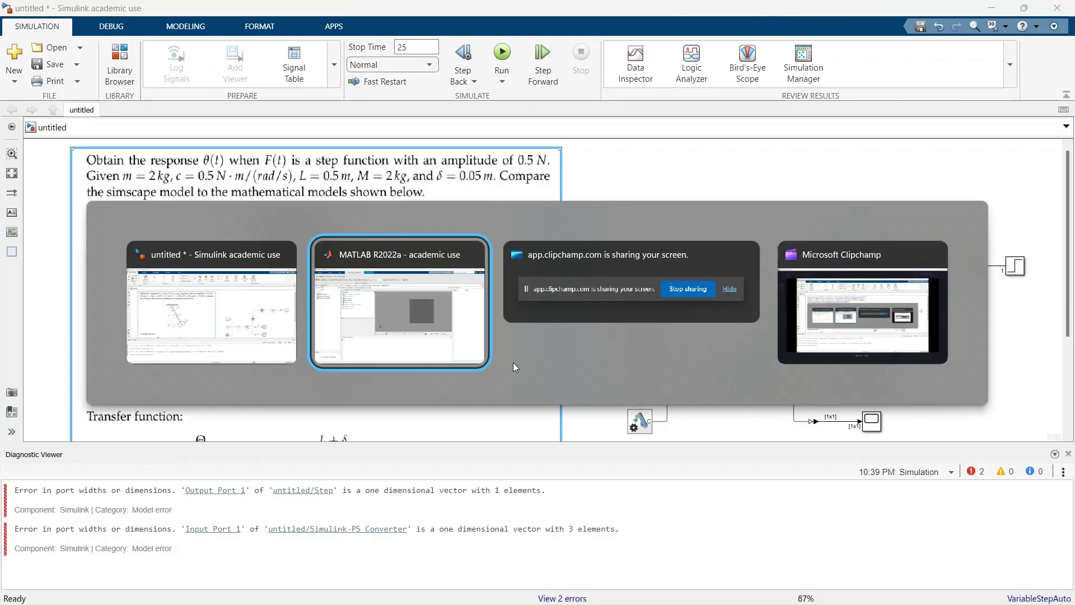
right_click(493, 291)
left_click(522, 319)
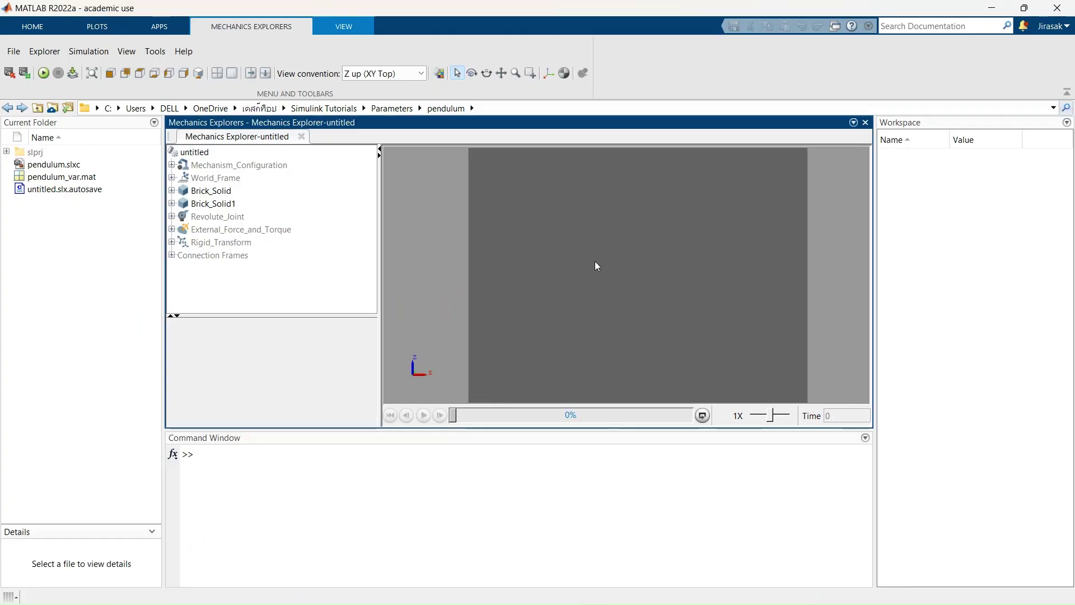
left_click(631, 275)
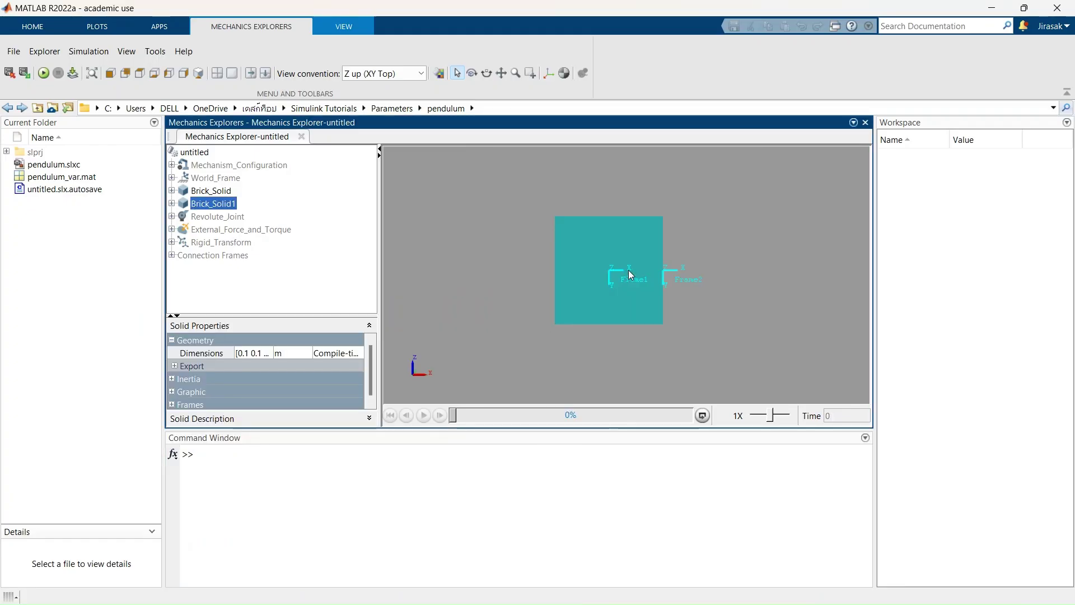
left_click(694, 212)
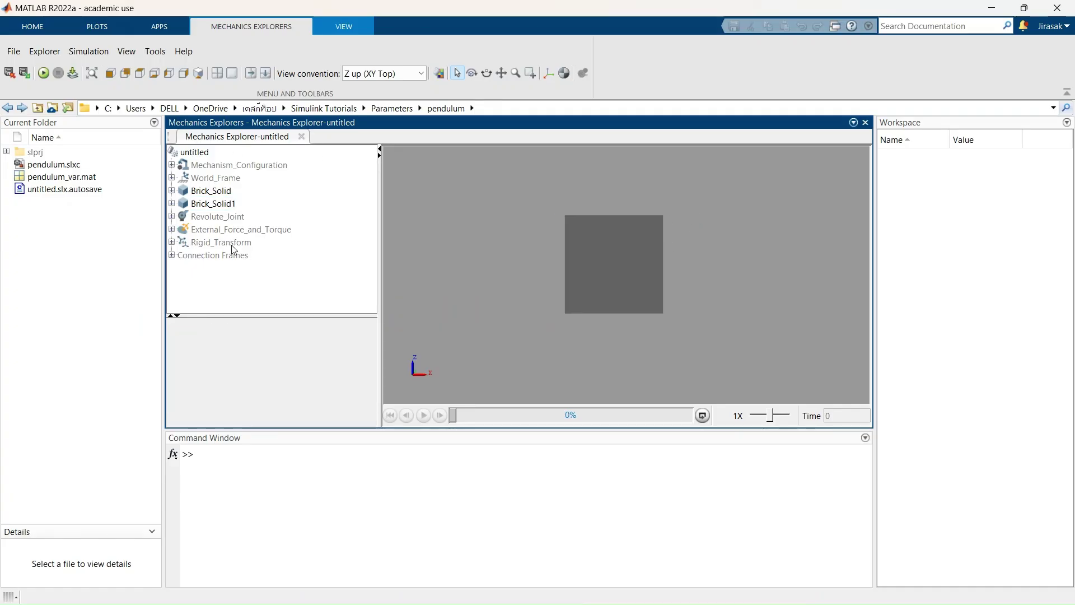
left_click(212, 191)
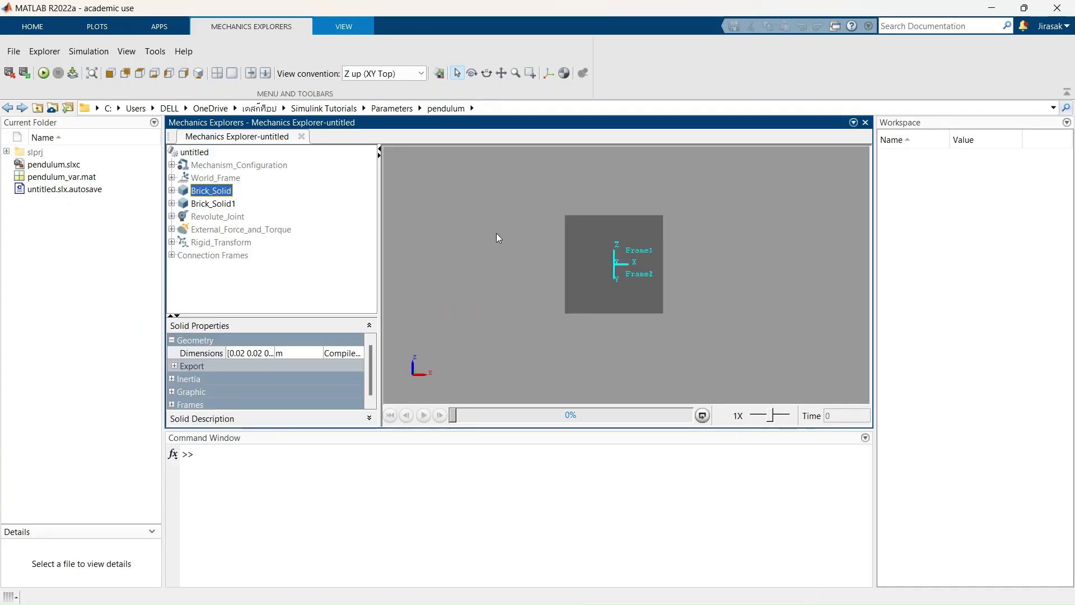
left_click(224, 218)
Hide Brick_Solid1 temporarily to examine the rod's orientation in Mechanics Explorer, and show it again.
right_click(214, 204)
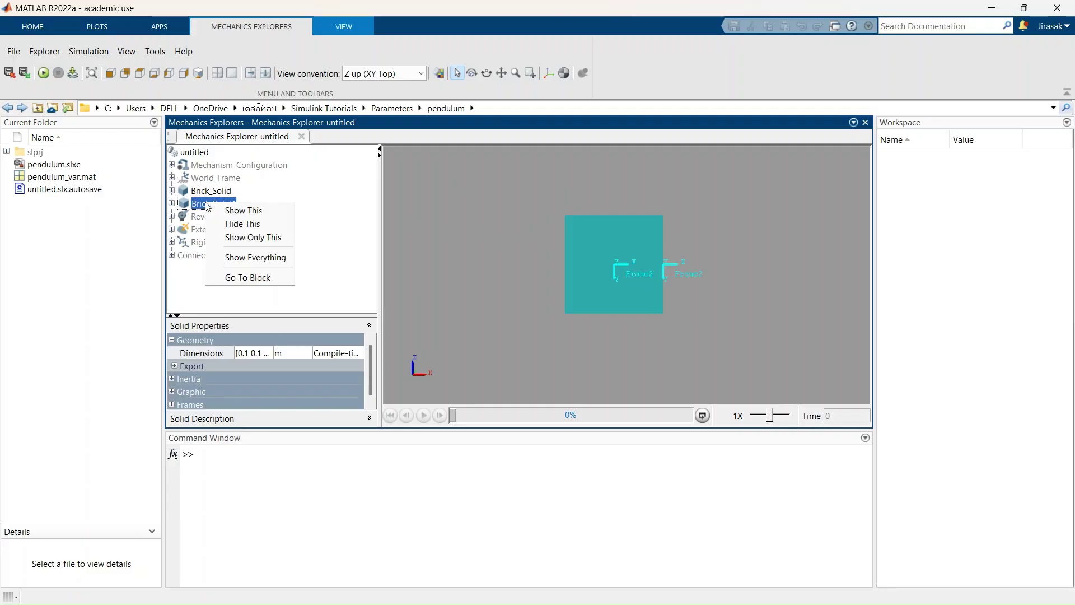
left_click(240, 225)
right_click(530, 236)
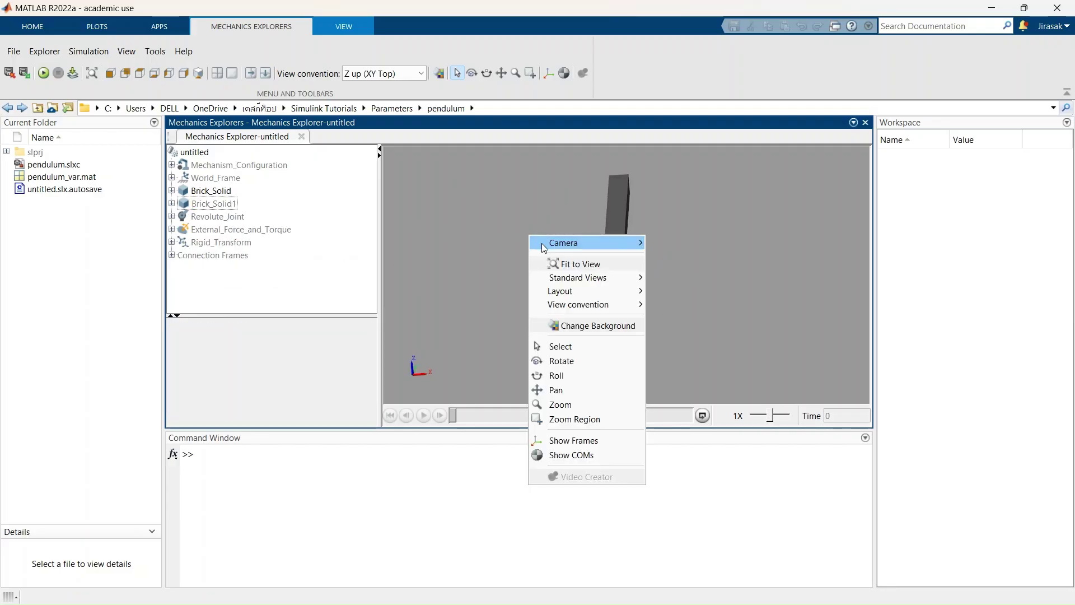
left_click(651, 291)
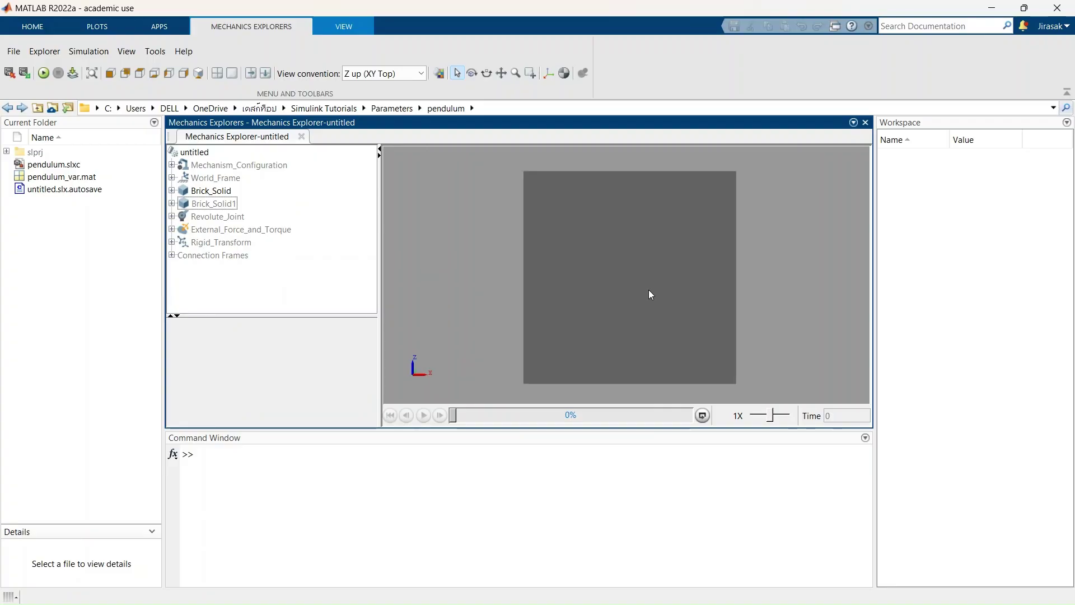
left_click_drag(682, 252, 692, 342)
right_click(216, 203)
left_click(241, 223)
right_click(216, 203)
left_click(253, 209)
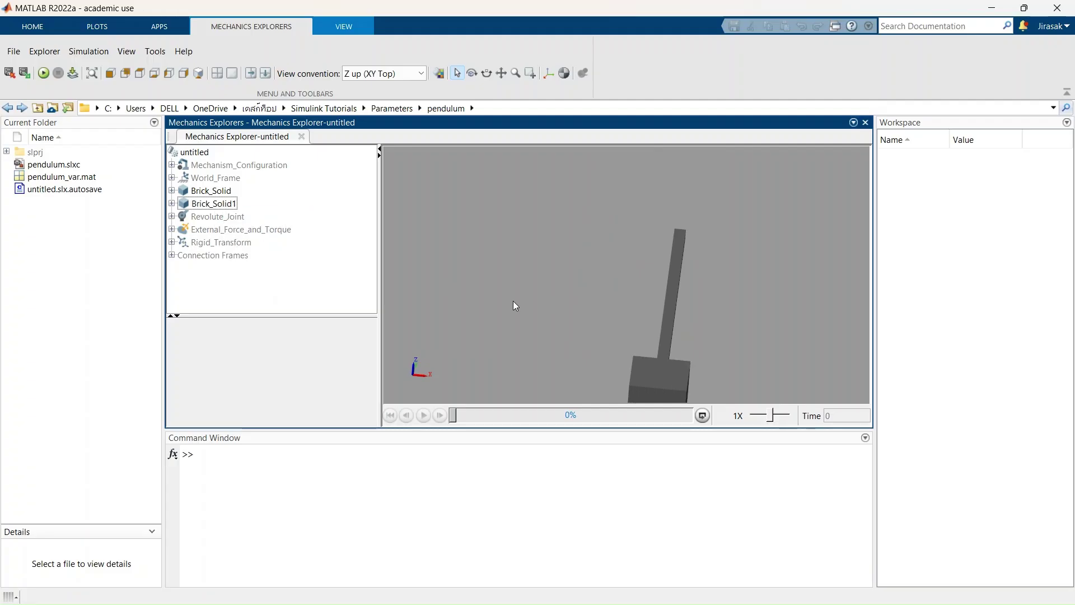
Return to the Simulink model and give the Rigid Transform block a Standard Axis rotation of 90 deg.
left_click(590, 511)
key("alt+Tab")
left_click(701, 373)
double_click(710, 373)
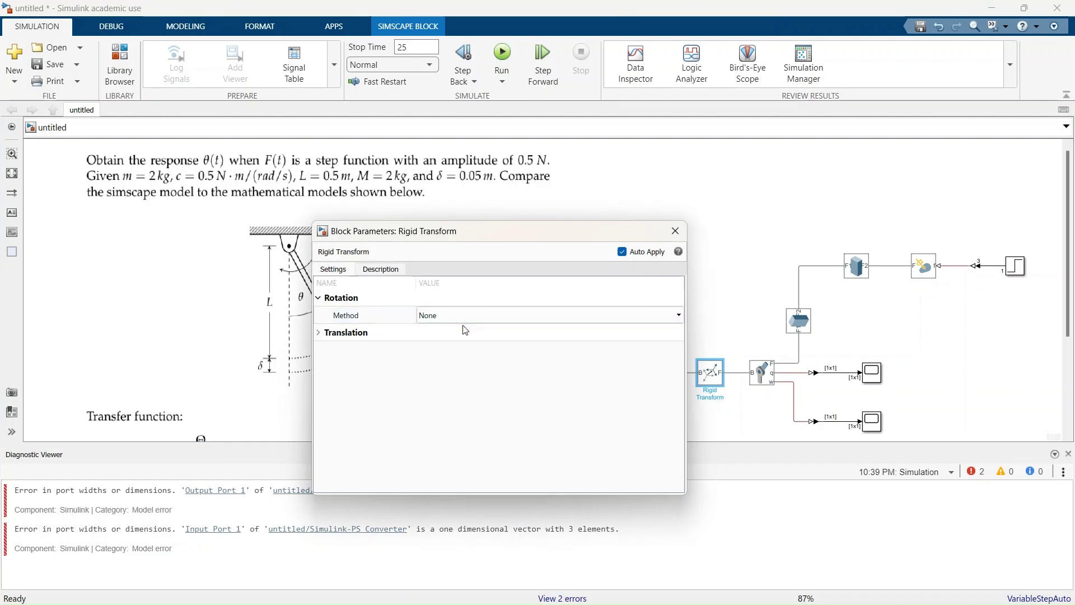
left_click(463, 316)
left_click(462, 316)
left_click(441, 348)
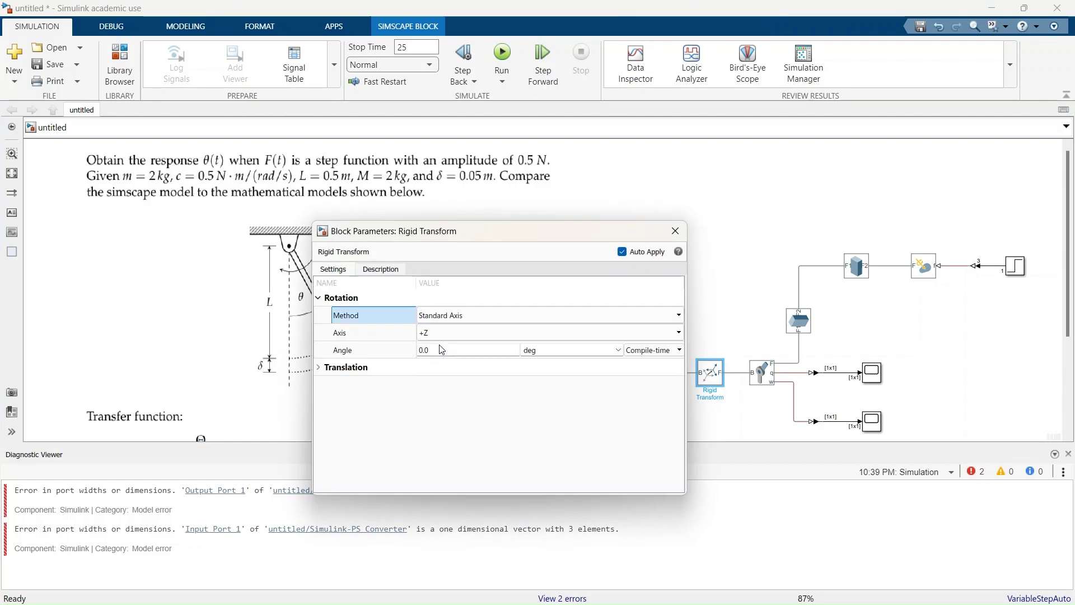
left_click(445, 333)
left_click(445, 332)
left_click(444, 346)
left_click(443, 352)
type("90")
key("Return")
left_click(698, 293)
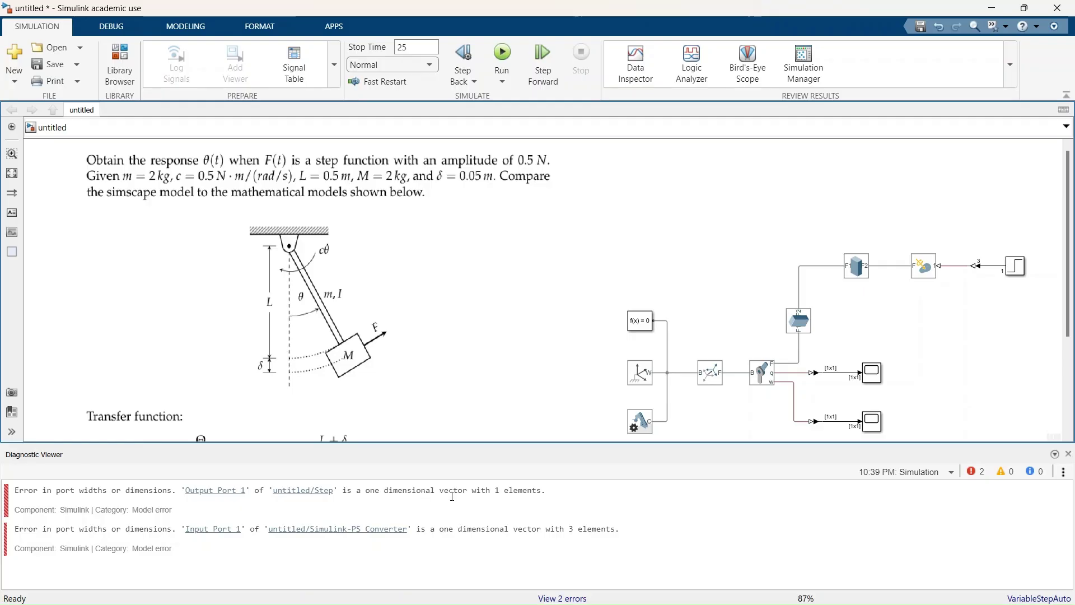
Close the Diagnostic Viewer and check the External Force and Torque block's force actuation settings.
left_click(1068, 454)
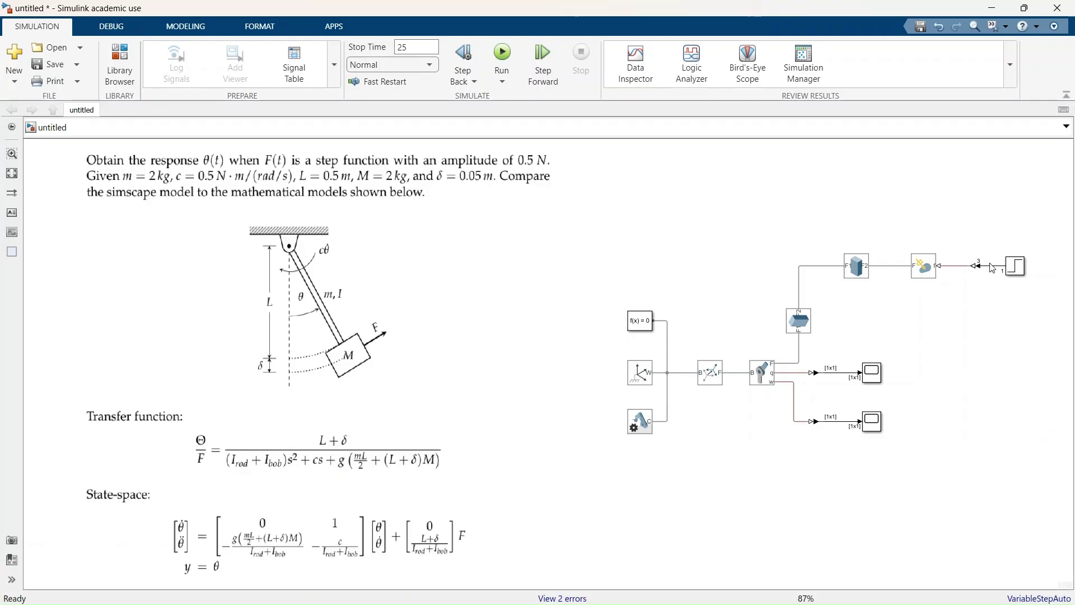
double_click(924, 267)
left_click(577, 245)
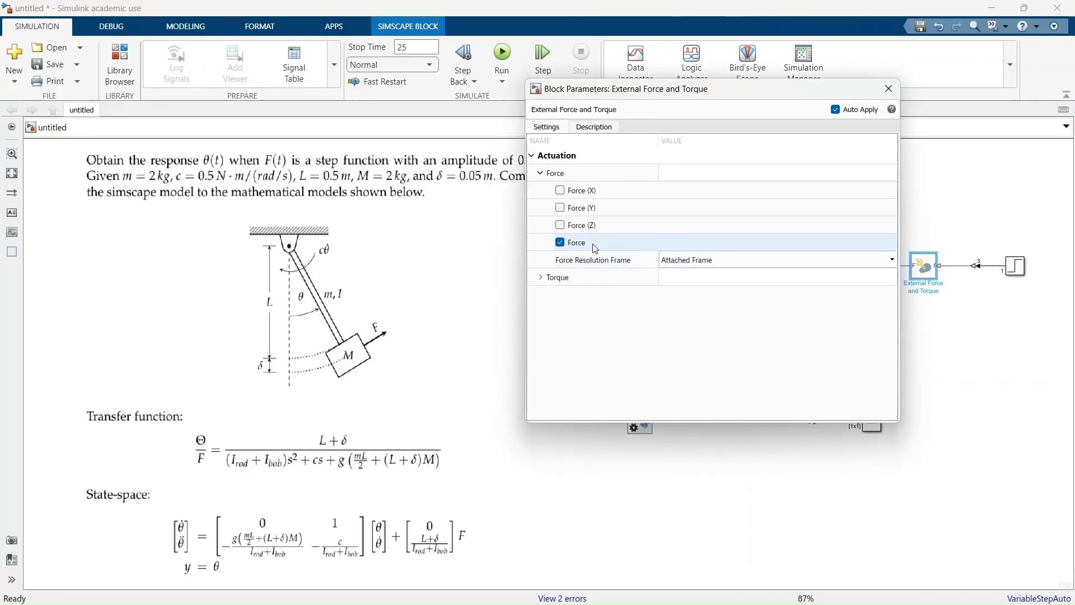
left_click(929, 308)
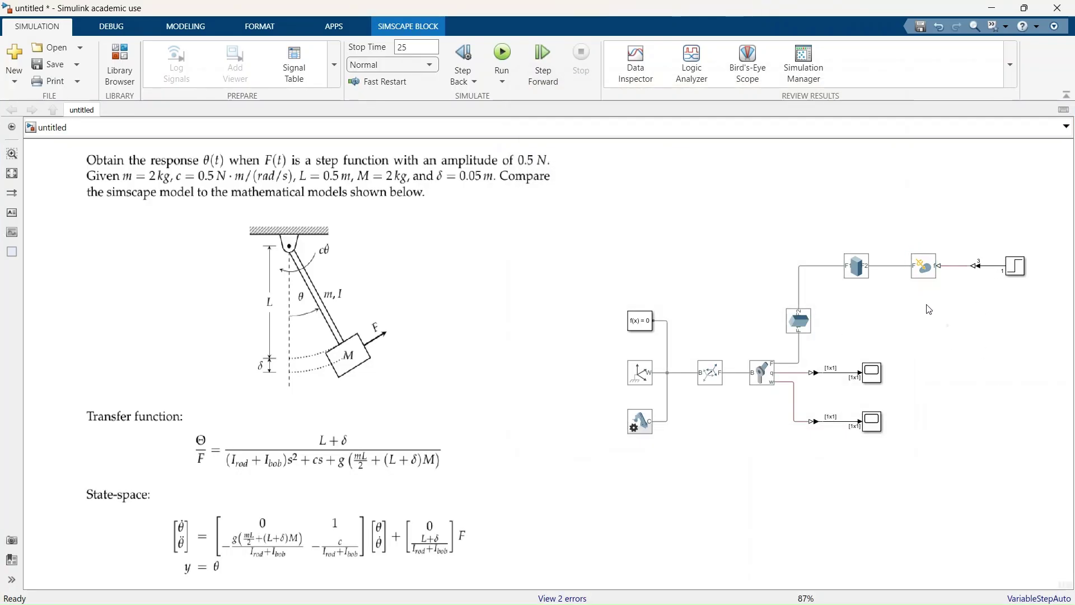
Insert a Mux block below the force input converter and set its number of inputs to 3.
double_click(962, 323)
type("mux")
key("Return")
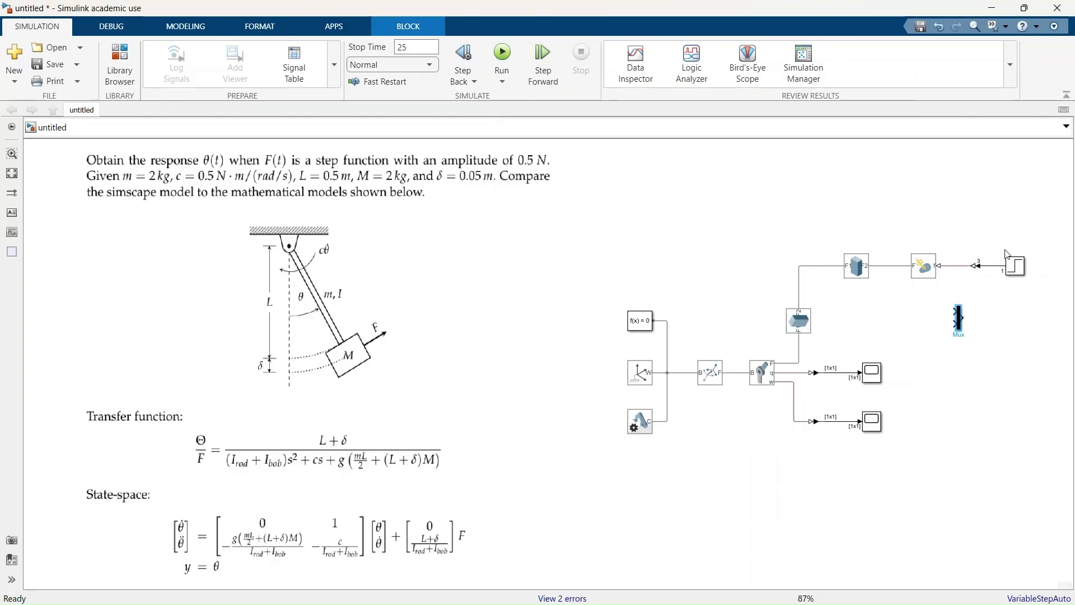
double_click(960, 322)
type("3")
key("Return")
Flip the Mux block so its inputs face the Step source, and enlarge it vertically.
scroll(983, 283, "up", 2)
scroll(983, 283, "up", 2)
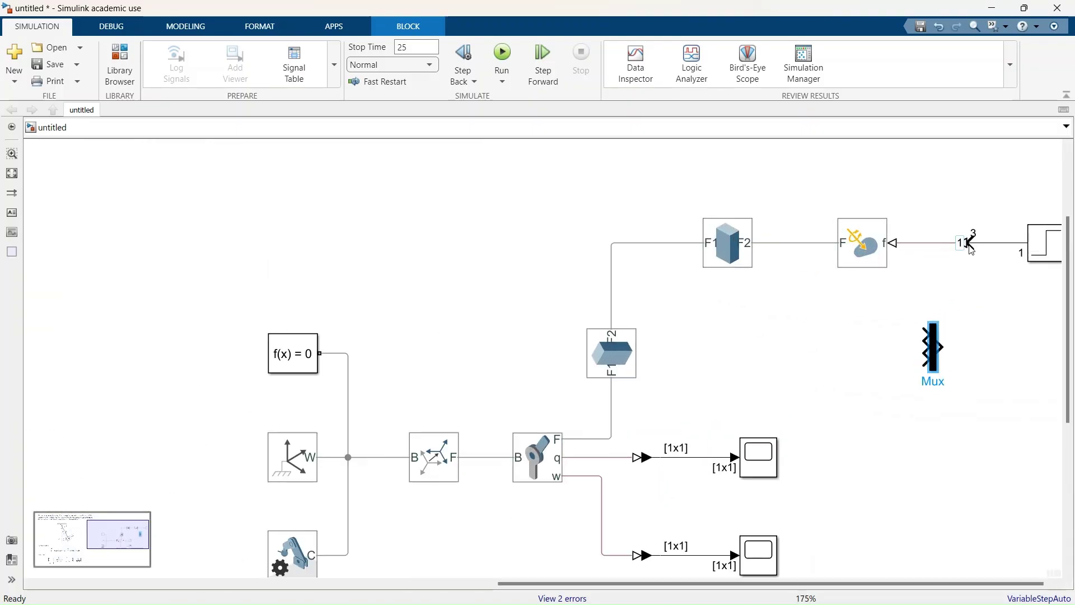
left_click(951, 242)
left_click_drag(906, 305, 930, 431)
Detach the Step block from the Simulink-PS Converter and connect it to the Mux's first input.
left_click_drag(996, 228, 1003, 292)
left_click(1000, 295)
left_click_drag(1044, 246, 1014, 351)
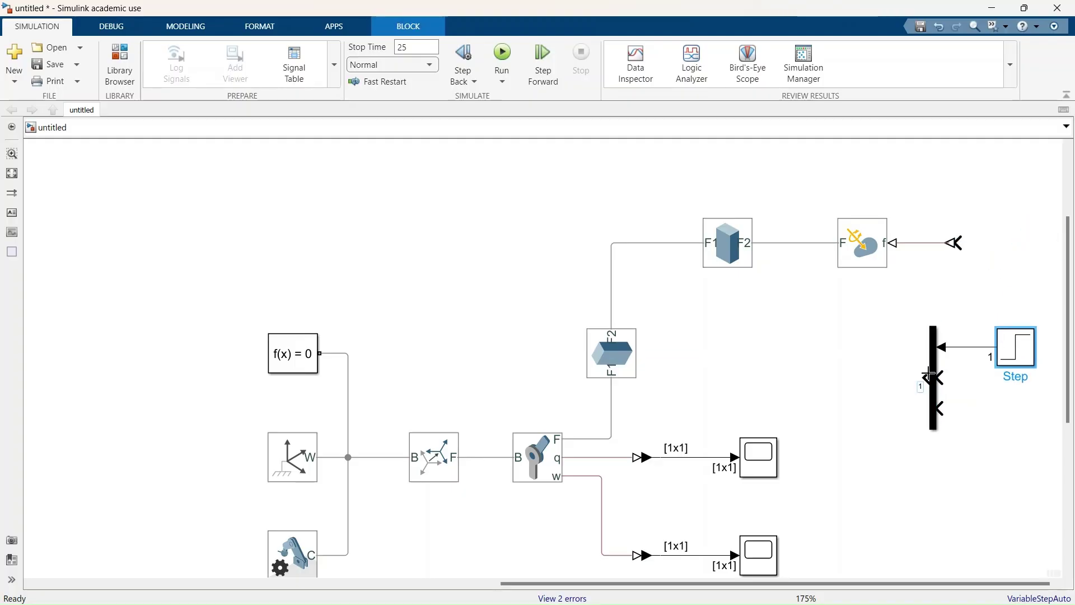
Move the Mux and Step blocks up beside the force input converter and connect the Mux output to the converter.
left_click_drag(934, 377, 943, 367)
left_click_drag(910, 300, 1027, 440)
left_click_drag(1019, 362, 1049, 227)
left_click(936, 242)
left_click_drag(937, 243, 1031, 253)
left_click(953, 310)
key("Delete")
key("space")
left_click(1014, 296)
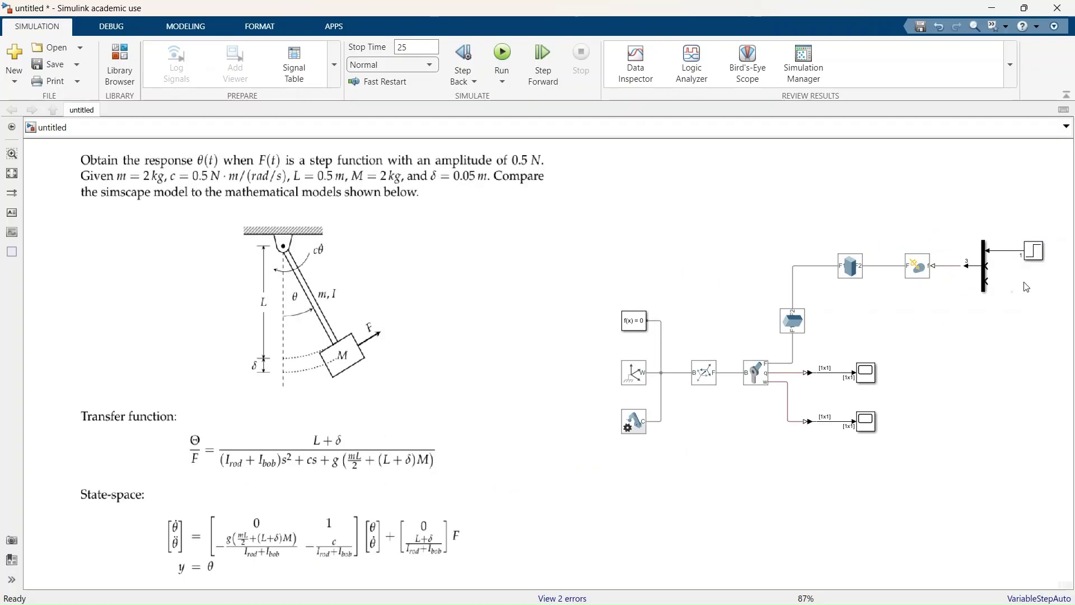
Insert a Constant block with value 0 below the Step block.
double_click(1023, 290)
type("constan")
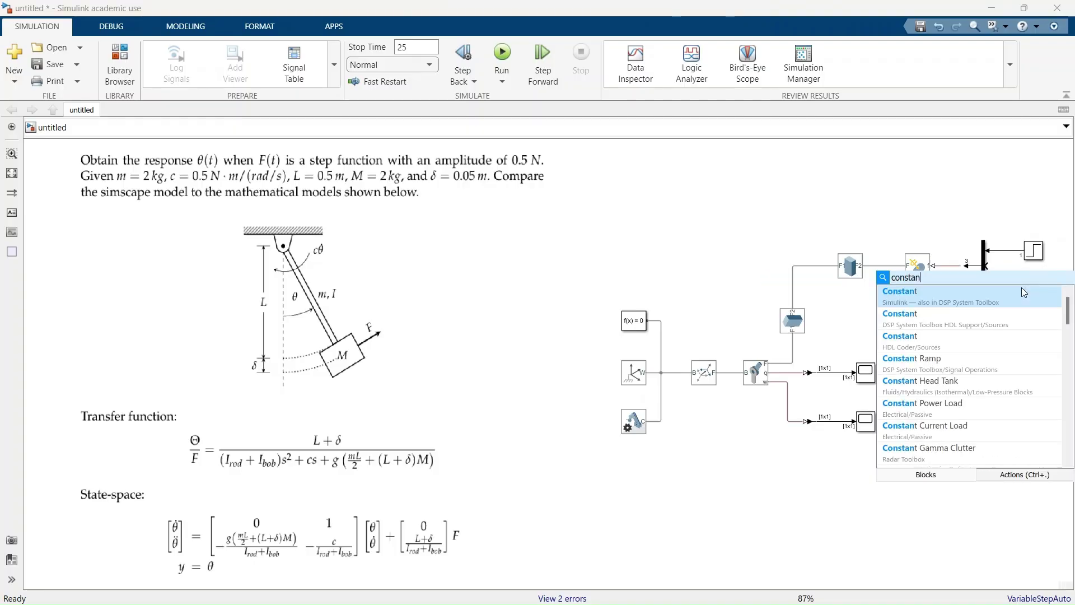
key("Return")
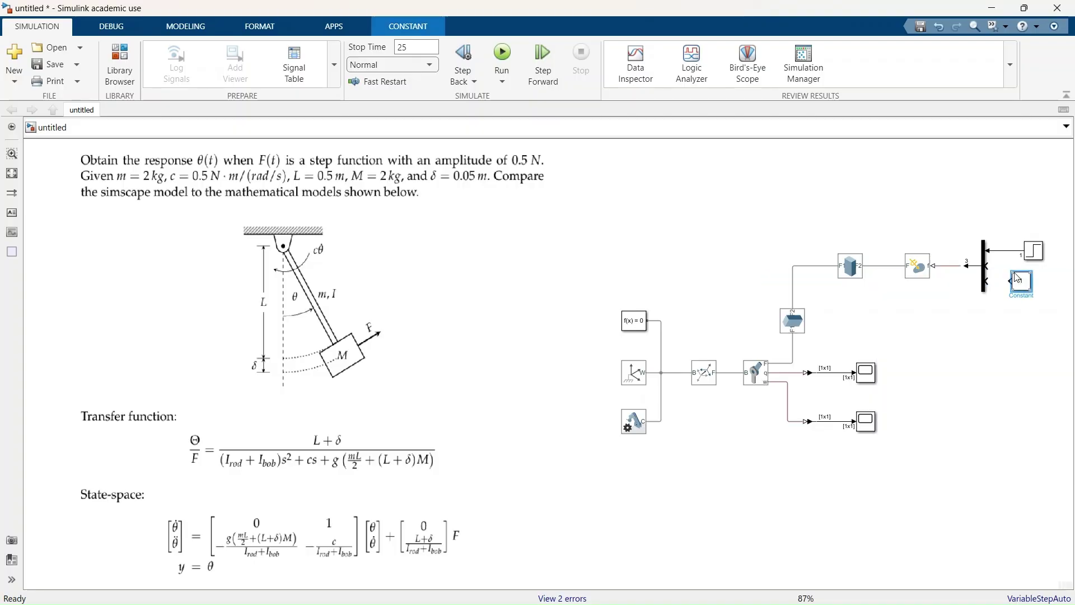
double_click(1019, 281)
type("0")
key("Return")
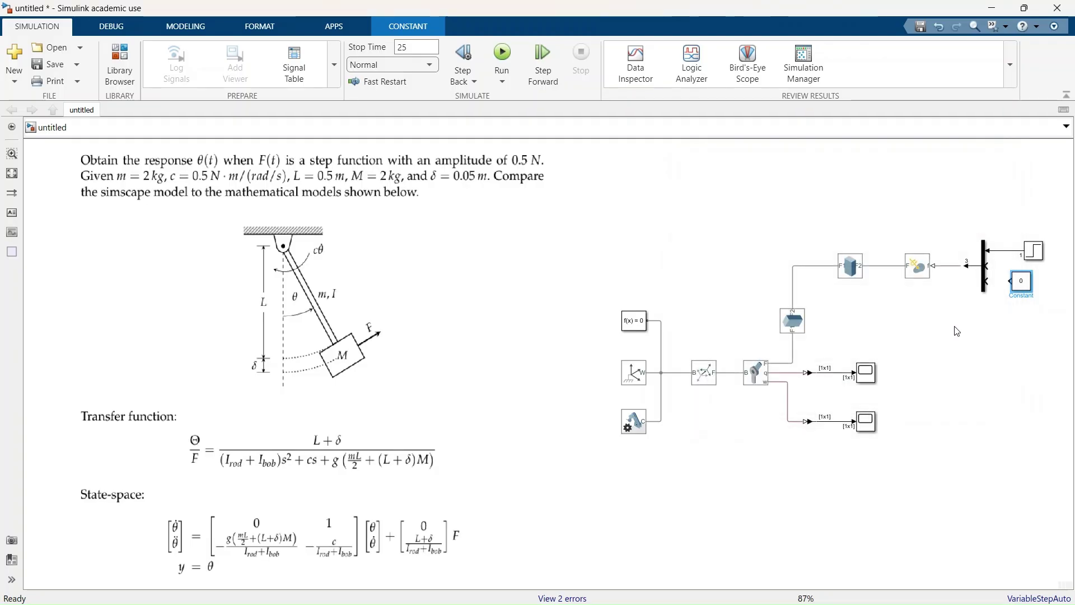
Connect the zero Constant to the Mux's second and third inputs and run the simulation.
mouse_move(1026, 287)
left_mouse_down()
mouse_move(1027, 318)
mouse_move(1039, 281)
mouse_move(1000, 266)
left_mouse_up()
mouse_move(1021, 314)
left_mouse_down()
mouse_move(1033, 300)
mouse_move(993, 283)
mouse_move(1005, 270)
mouse_move(1035, 285)
left_mouse_up()
key("Delete")
left_click(925, 217)
left_click(512, 56)
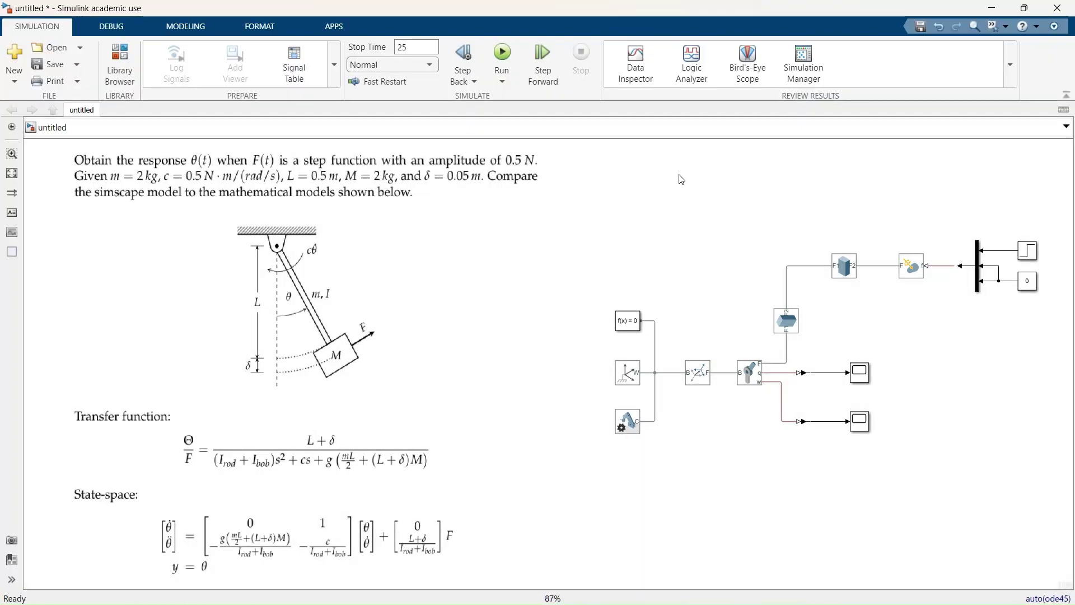
Switch to MATLAB's Mechanics Explorer, set the Front View and replay the pendulum animation from the start.
key("alt+Tab")
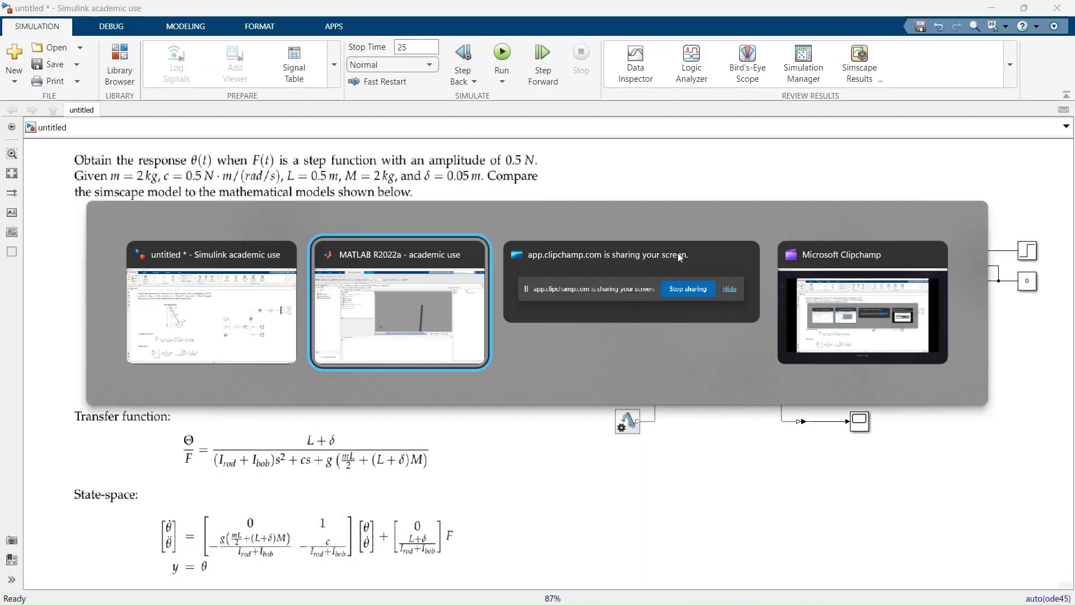
right_click(594, 234)
mouse_move(644, 276)
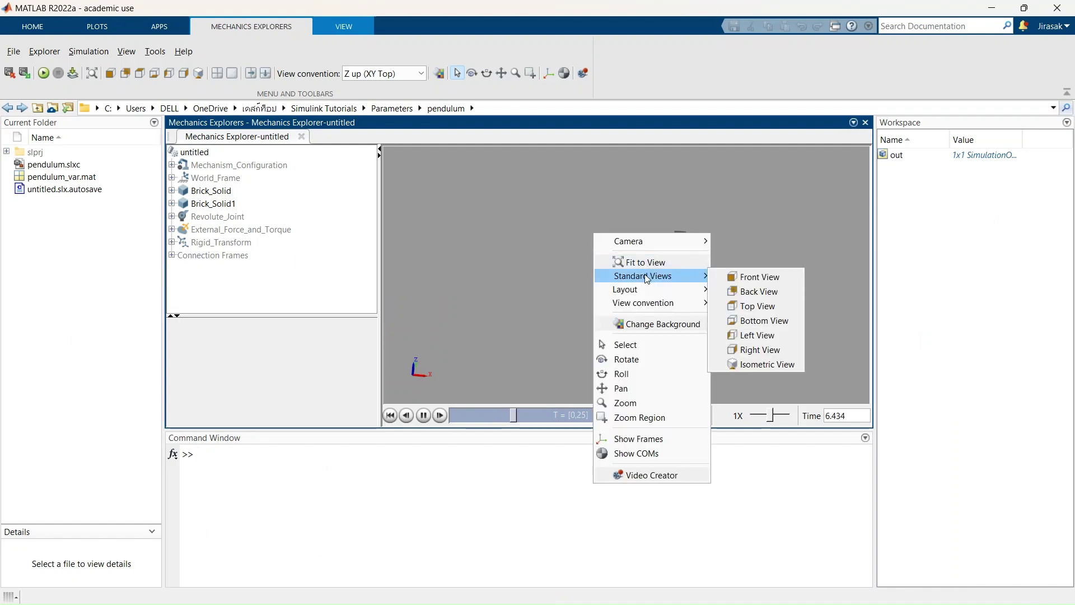
left_click(739, 277)
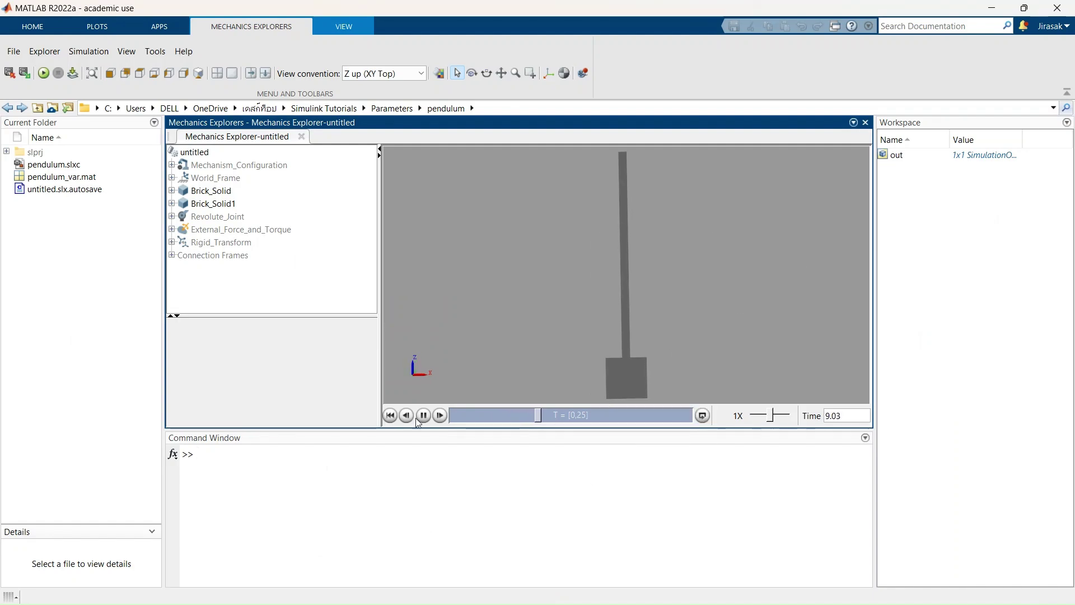
left_click(391, 415)
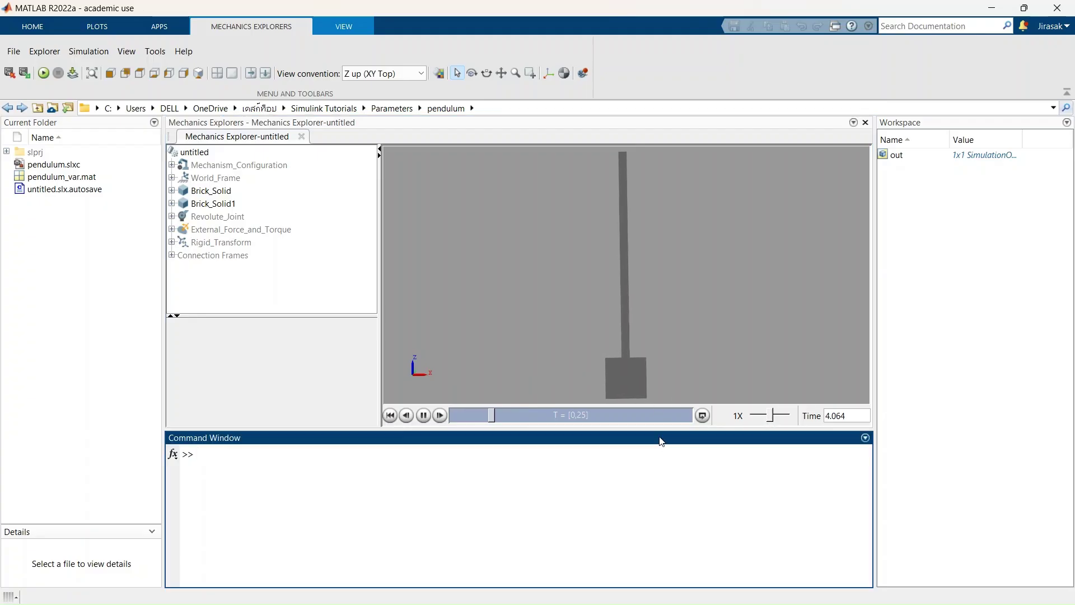
Return to the Simulink model and examine the joint angle response in the scope on the q output.
key("alt+Tab")
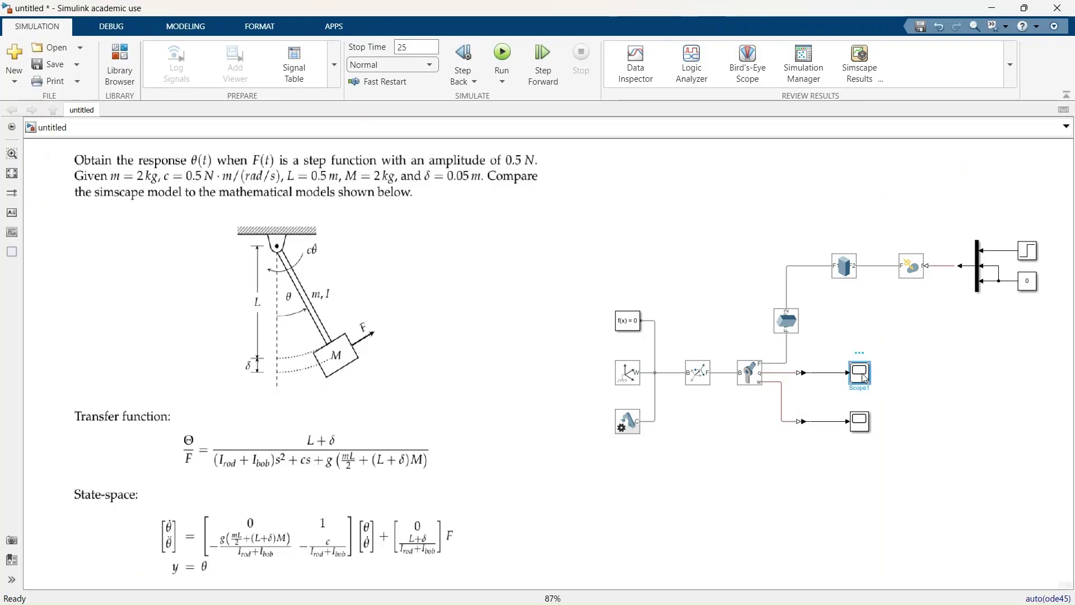
double_click(864, 379)
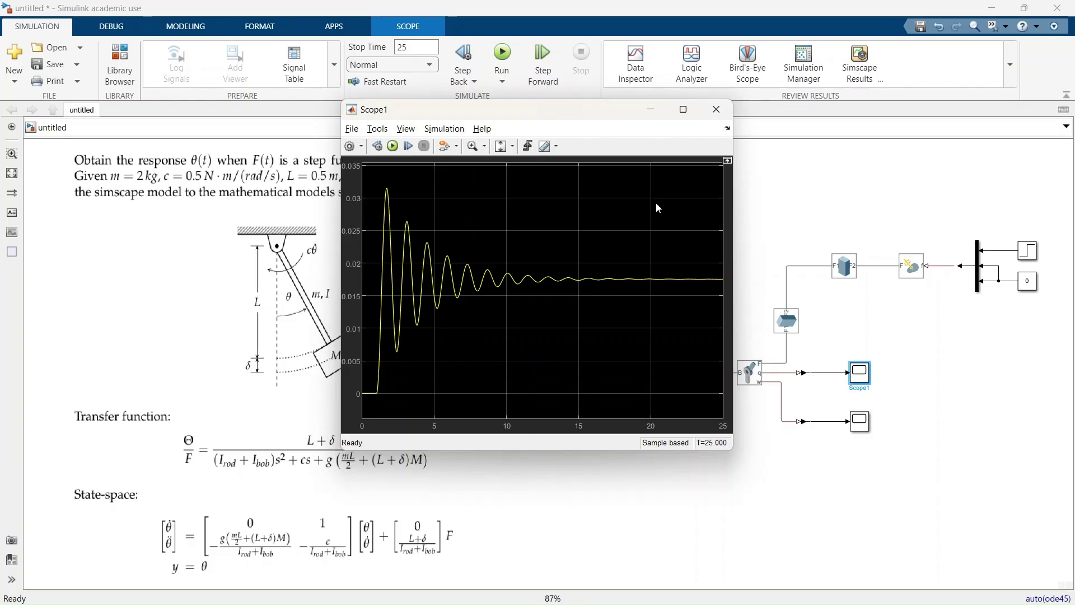
left_click(716, 109)
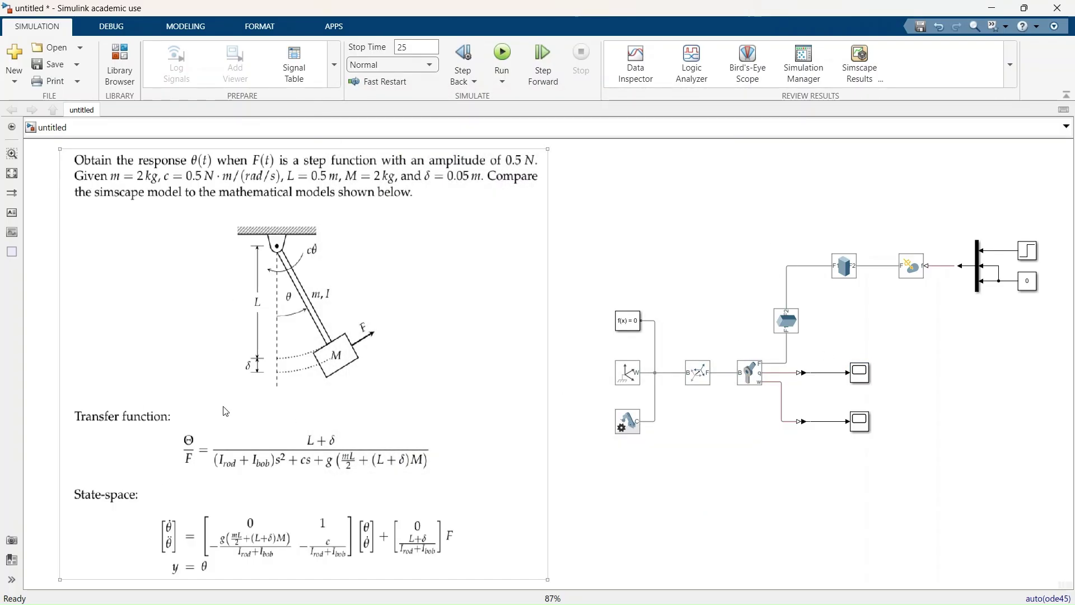
Insert a Transfer Fcn block and place it below the Simscape blocks.
double_click(705, 452)
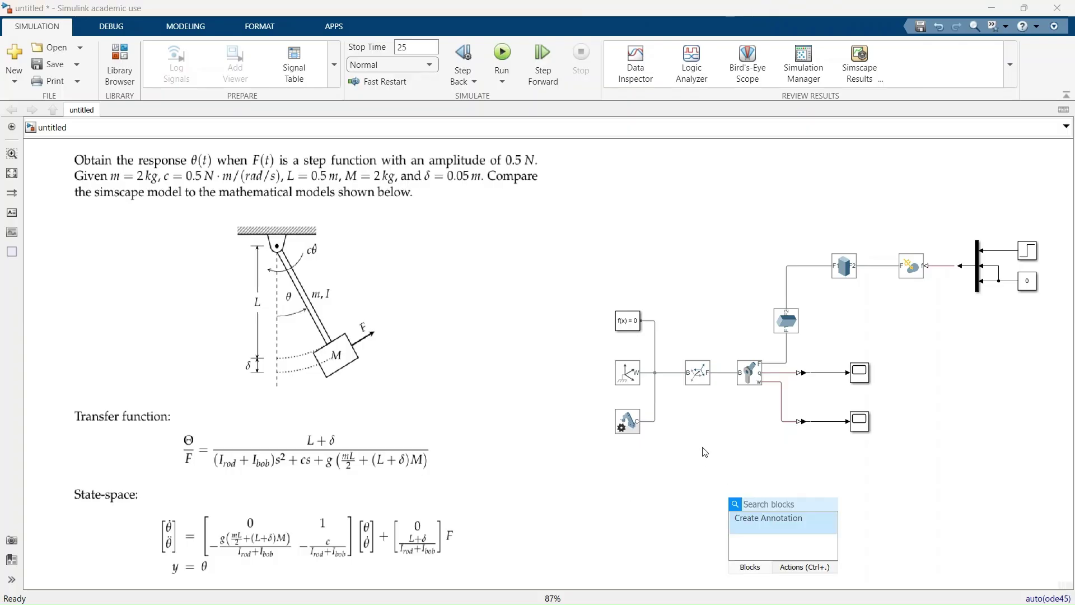
type("trans")
key("Return")
left_click_drag(739, 521, 734, 573)
Move the angle scope and the Step block clear of the pendulum blocks and group the remaining Simscape blocks into a subsystem.
left_click_drag(872, 381, 1057, 381)
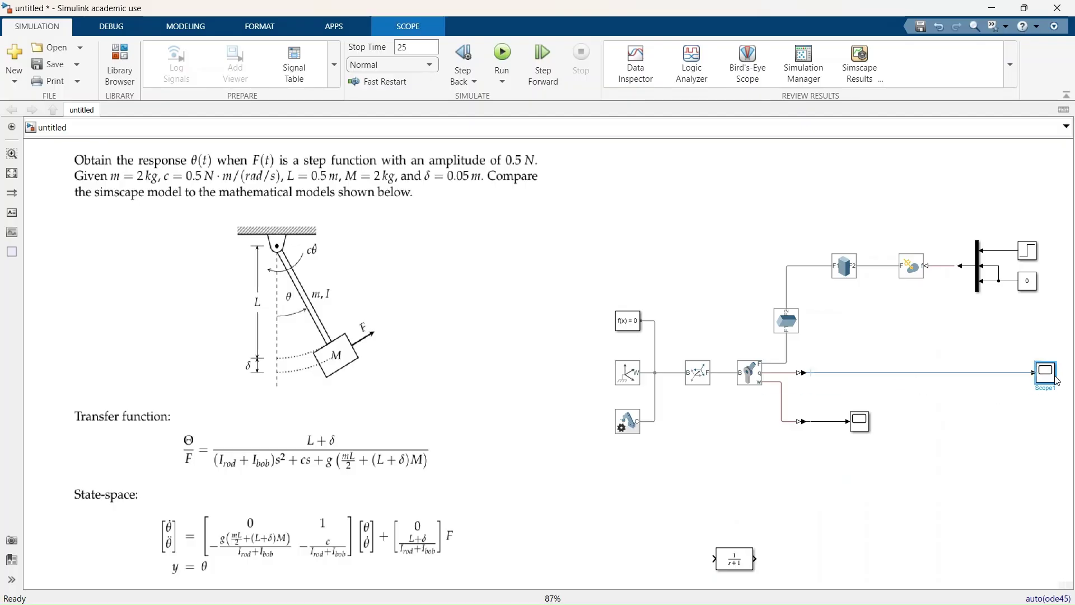
left_click_drag(1028, 250, 1028, 229)
scroll(1027, 234, "down", 4)
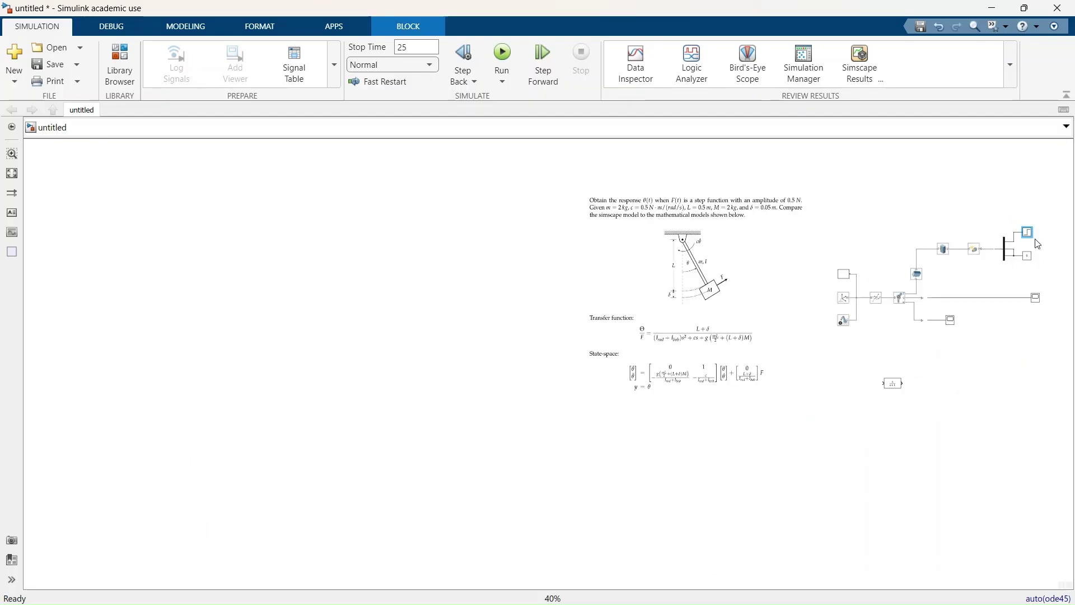
left_click(1056, 244)
scroll(1051, 236, "up", 4)
left_click_drag(576, 218, 1011, 454)
key("ctrl+g")
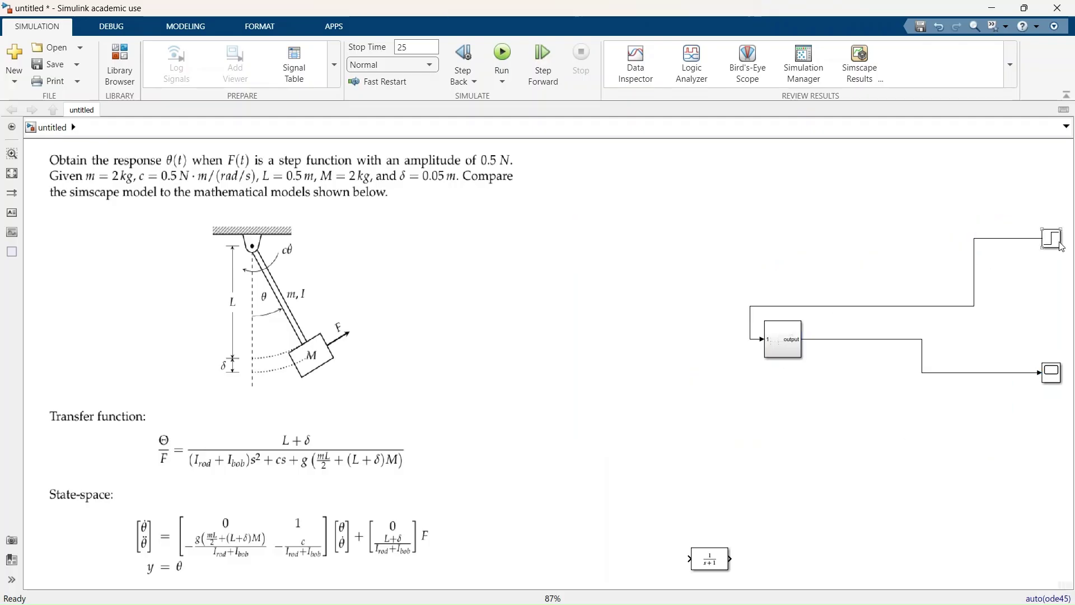
Enlarge the subsystem and line up the Step block before its input and the scope after its output.
left_click_drag(1052, 239, 692, 339)
left_click(776, 339)
left_click_drag(764, 321, 728, 308)
left_click_drag(1052, 372, 881, 334)
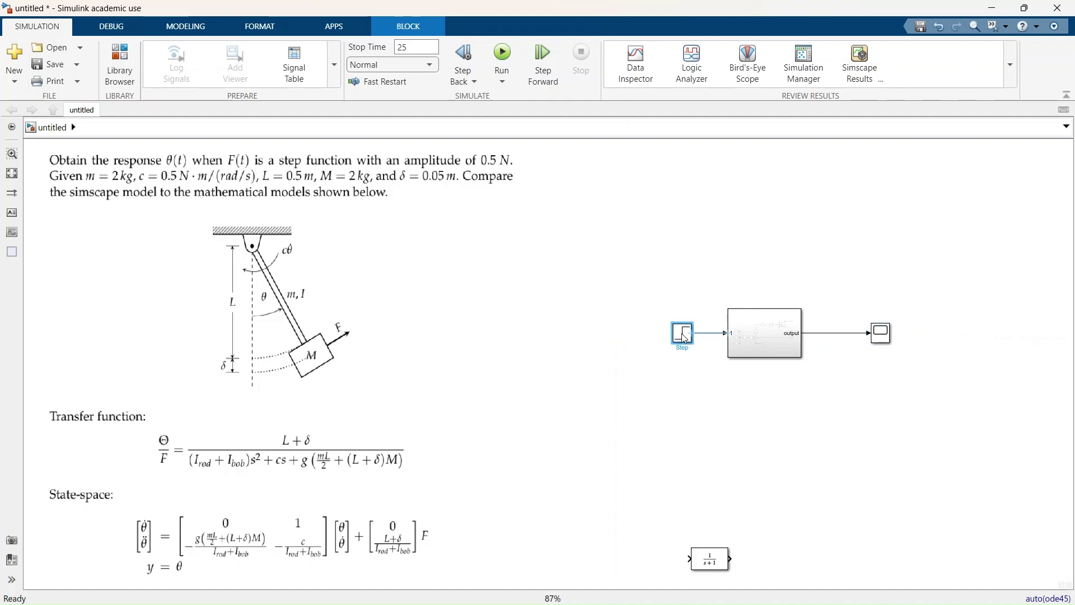
Rename the subsystem's input port Force and its output port Angle, and return to the top-level model.
double_click(764, 336)
left_click(775, 270)
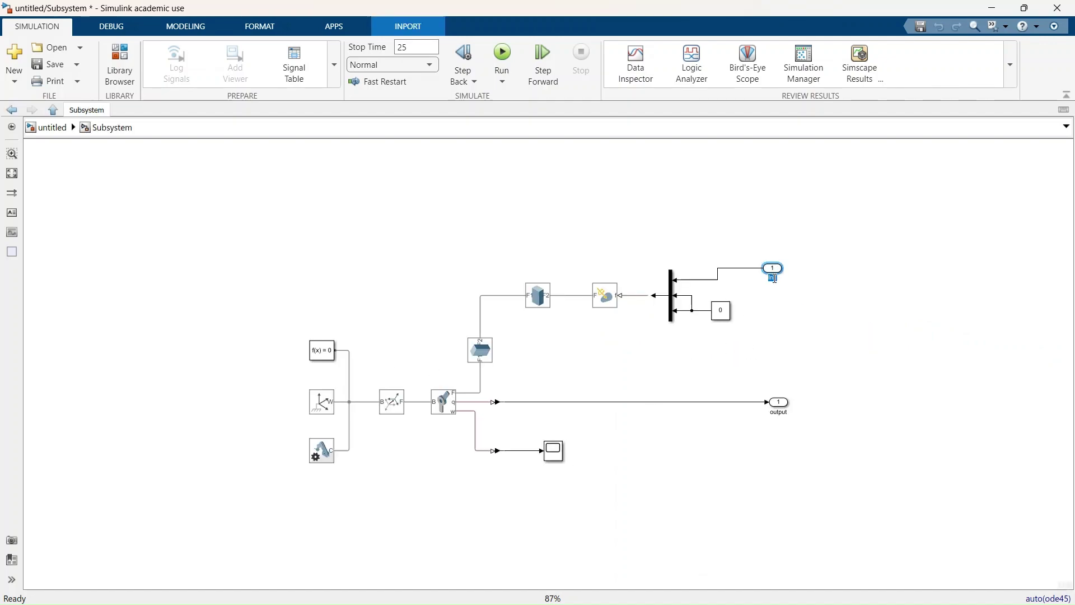
left_click(776, 403)
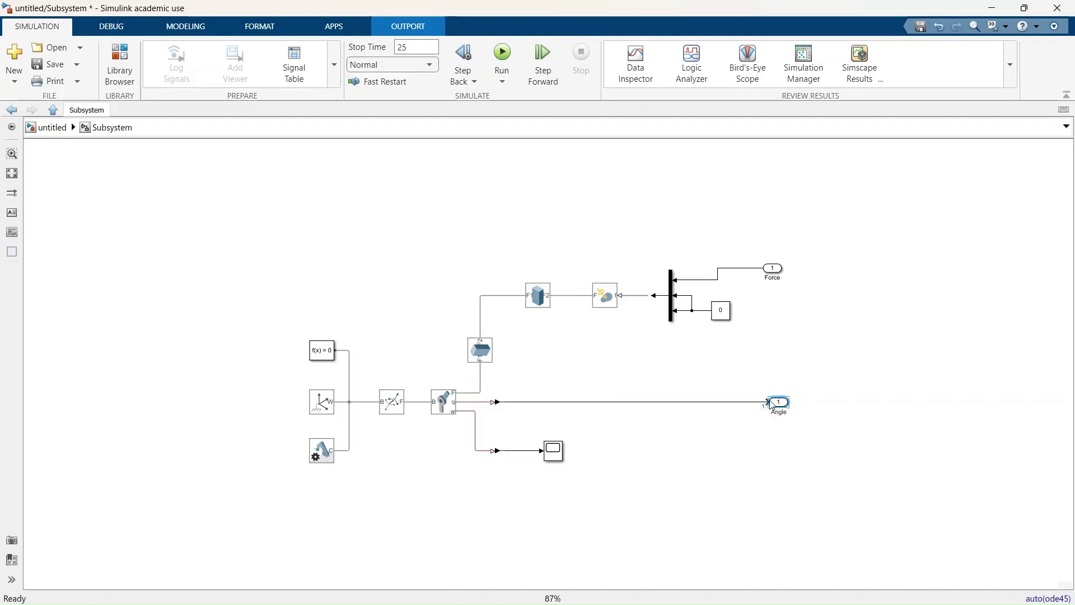
key("Escape")
key("Escape")
Space the Step block away from the subsystem, place the Transfer Fcn beneath it, and name the subsystem Simscape.
left_click(649, 336)
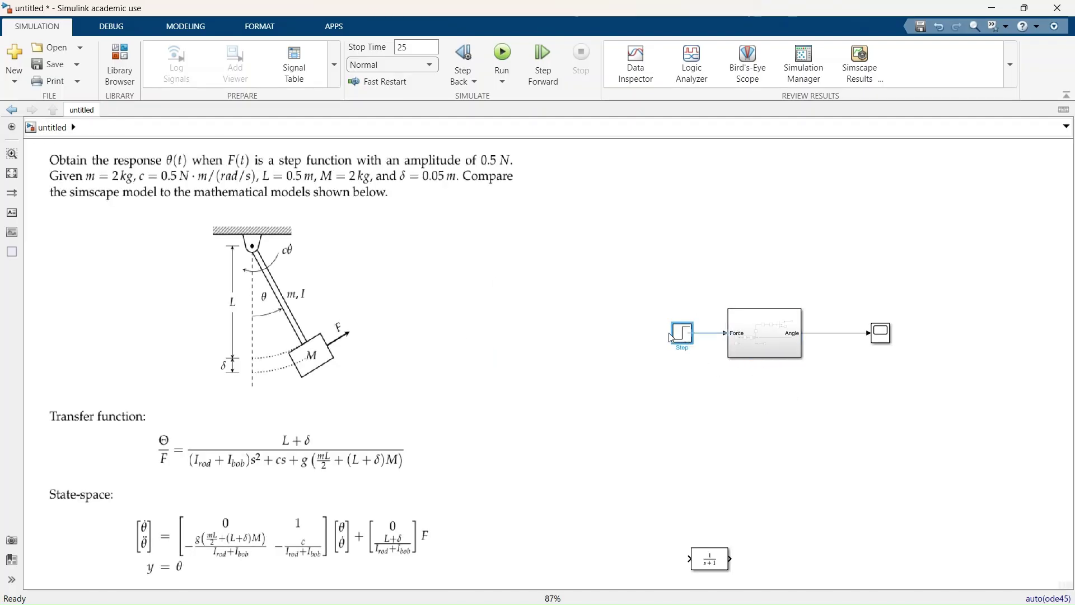
left_click(803, 427)
left_click_drag(711, 562, 754, 455)
left_click(764, 347)
left_click(765, 370)
left_click(765, 339)
double_click(765, 362)
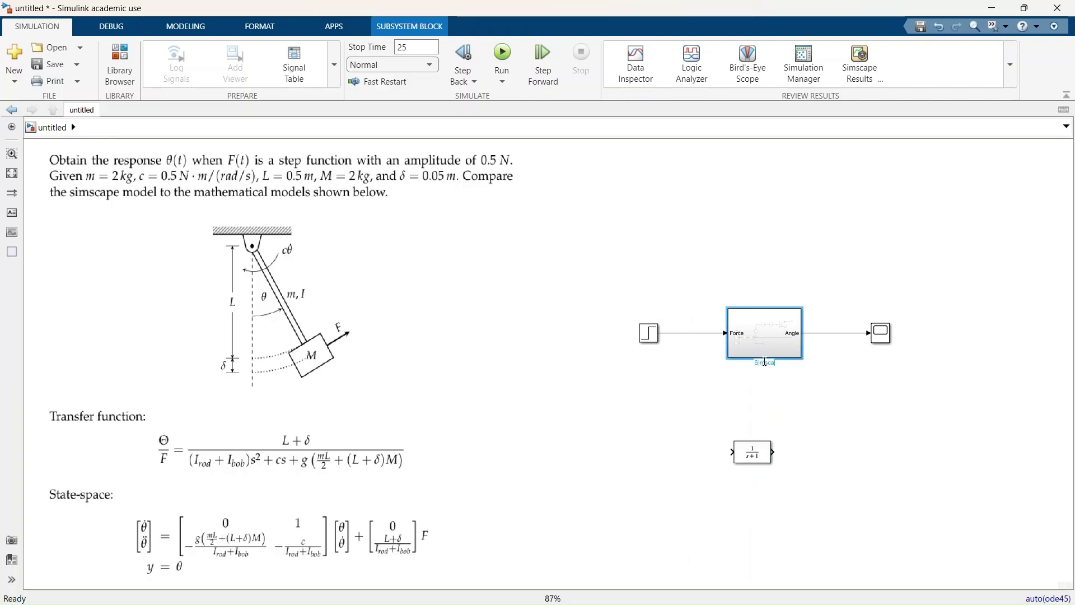
Enlarge the Transfer Fcn block, branch the Step signal to its input, and check its coefficient parameters.
left_click(756, 451)
left_click_drag(772, 443, 679, 332)
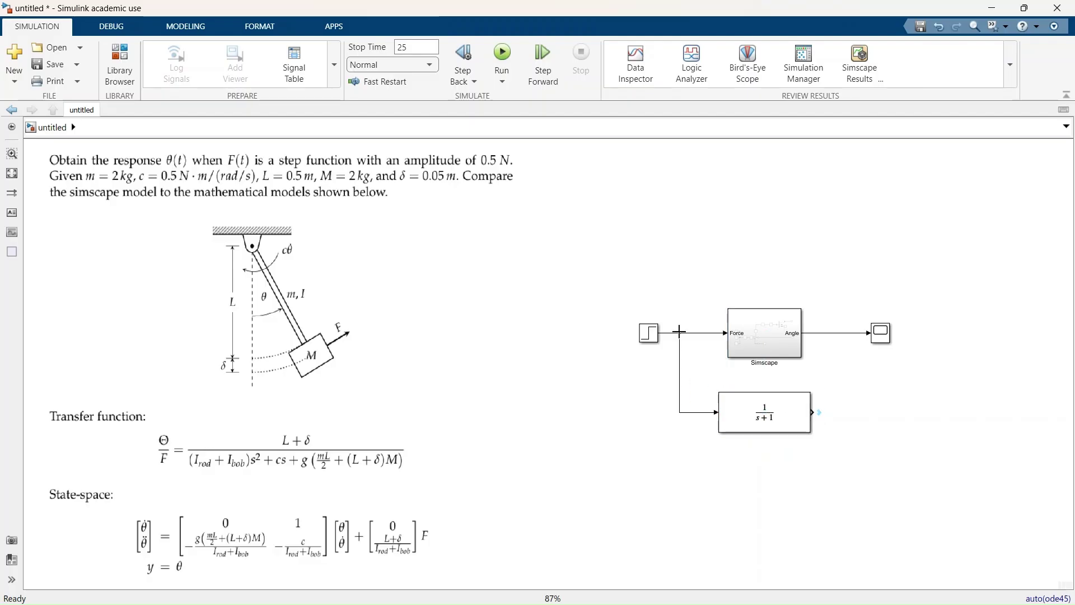
double_click(772, 417)
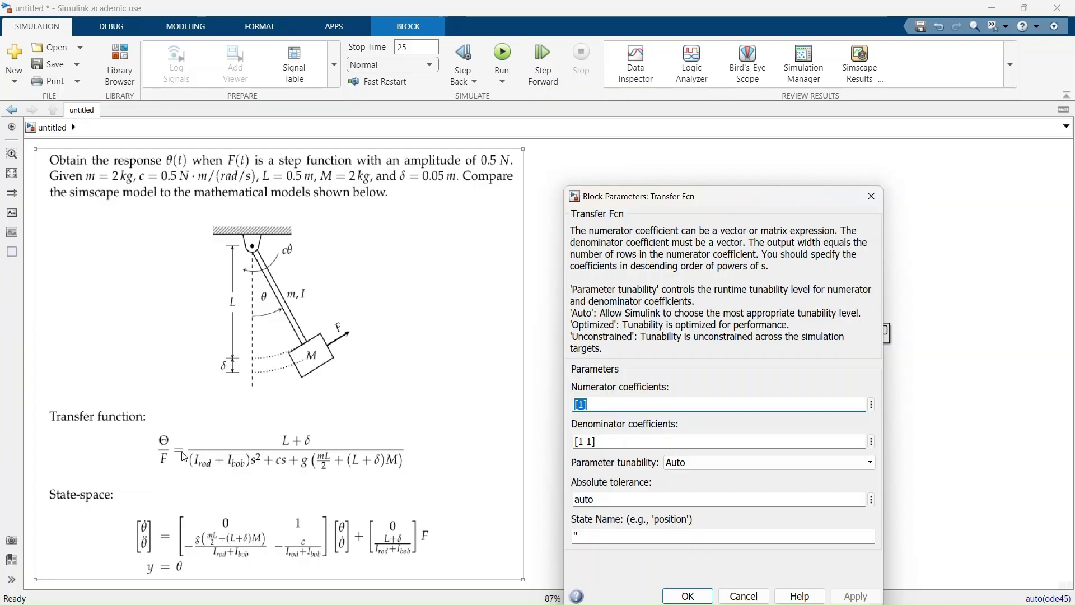
left_click(544, 442)
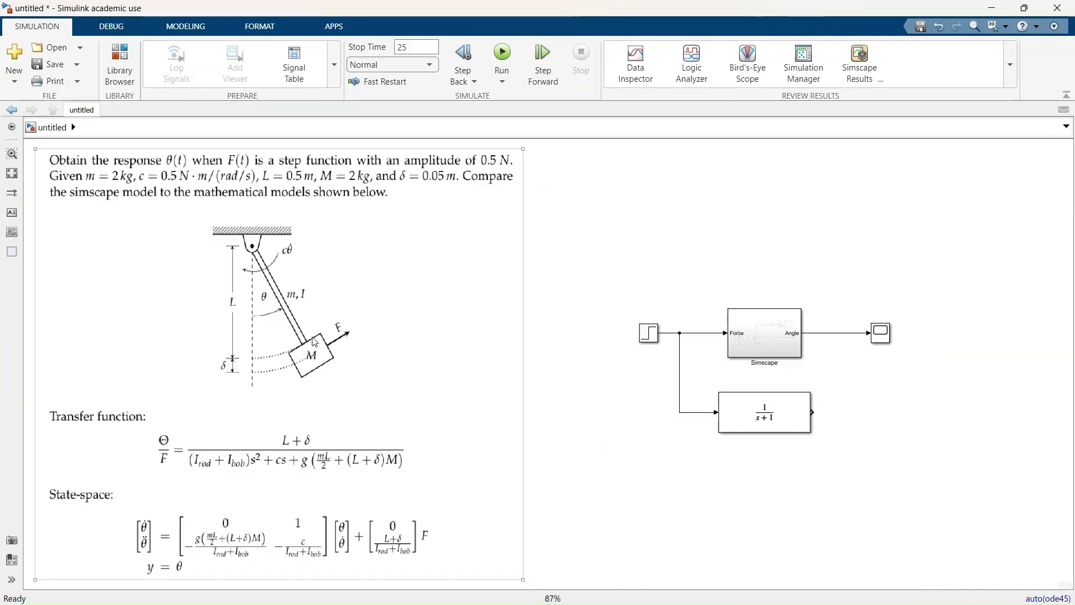
Paste the I_rod and I_bob inertia formulas below the state-space equations.
scroll(621, 480, "down", 3)
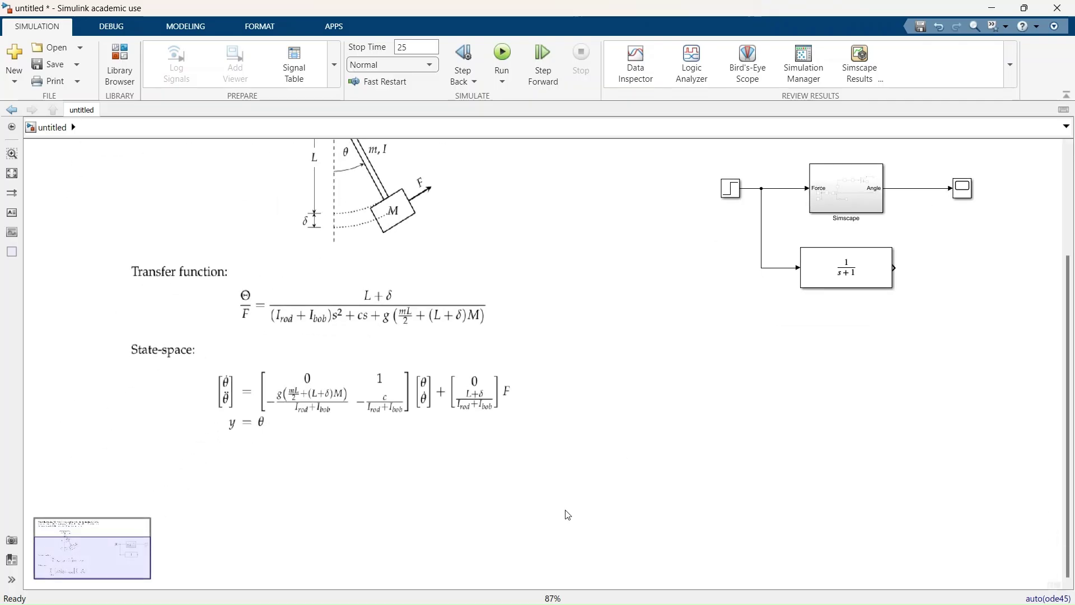
key("ctrl+v")
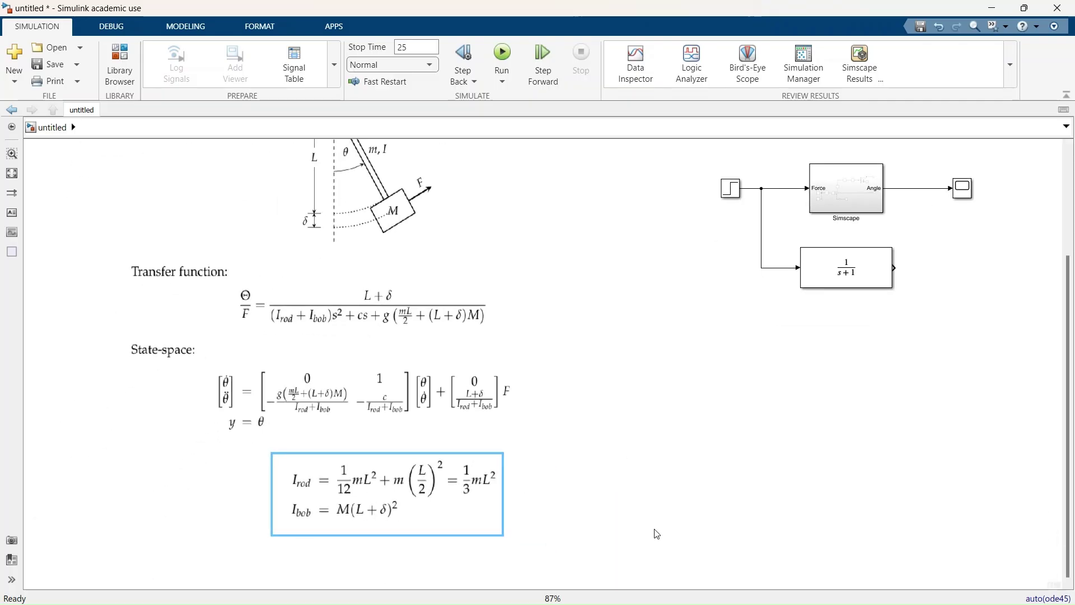
left_click(639, 525)
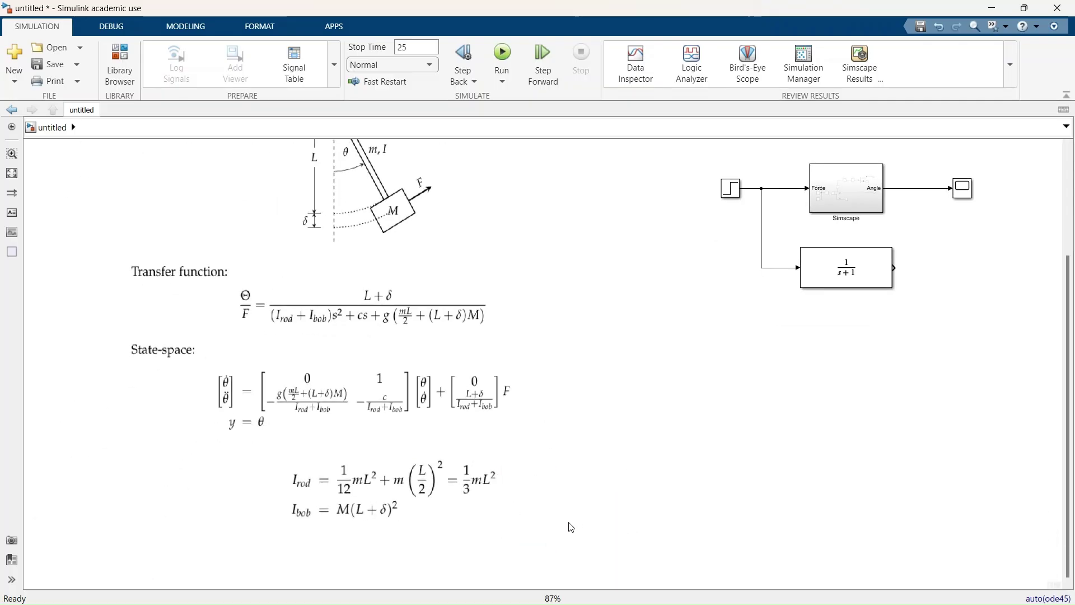
key("space")
Edit the numerator coefficients in the Transfer Fcn block's parameters and close the dialog.
double_click(787, 364)
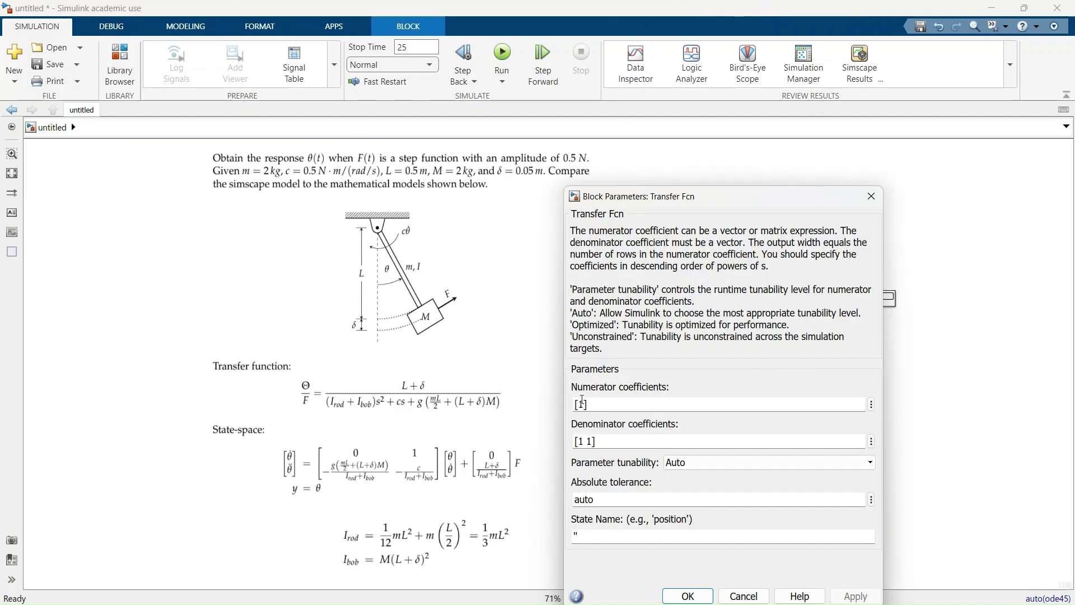
double_click(619, 402)
key("Return")
left_click(695, 506)
Switch to MATLAB, close the Mechanics Explorer and load the variables from pendulum_var.mat into the workspace.
key("alt+Tab")
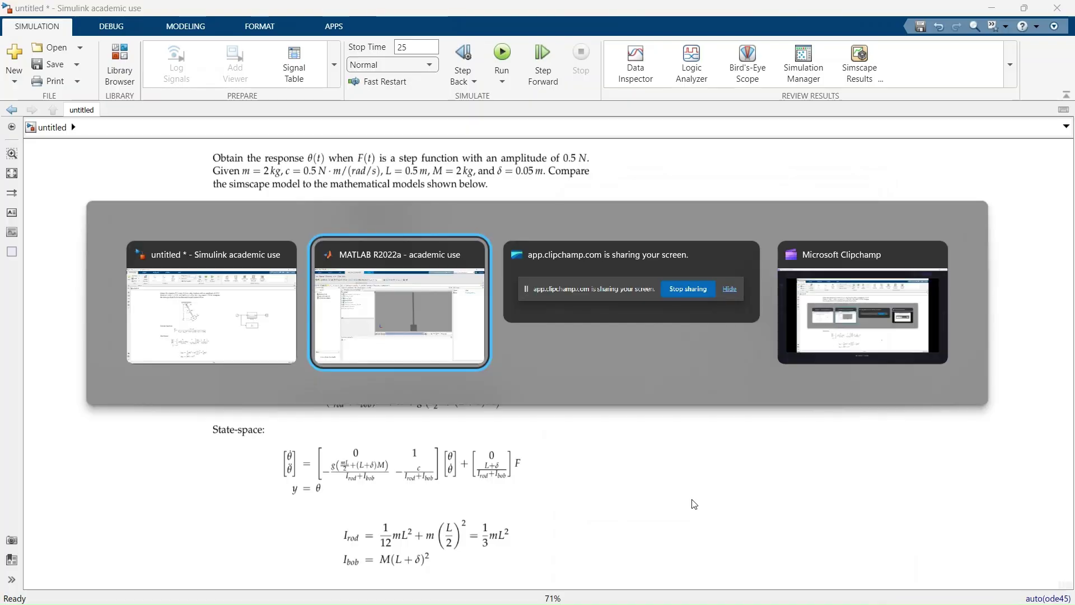
left_click(865, 122)
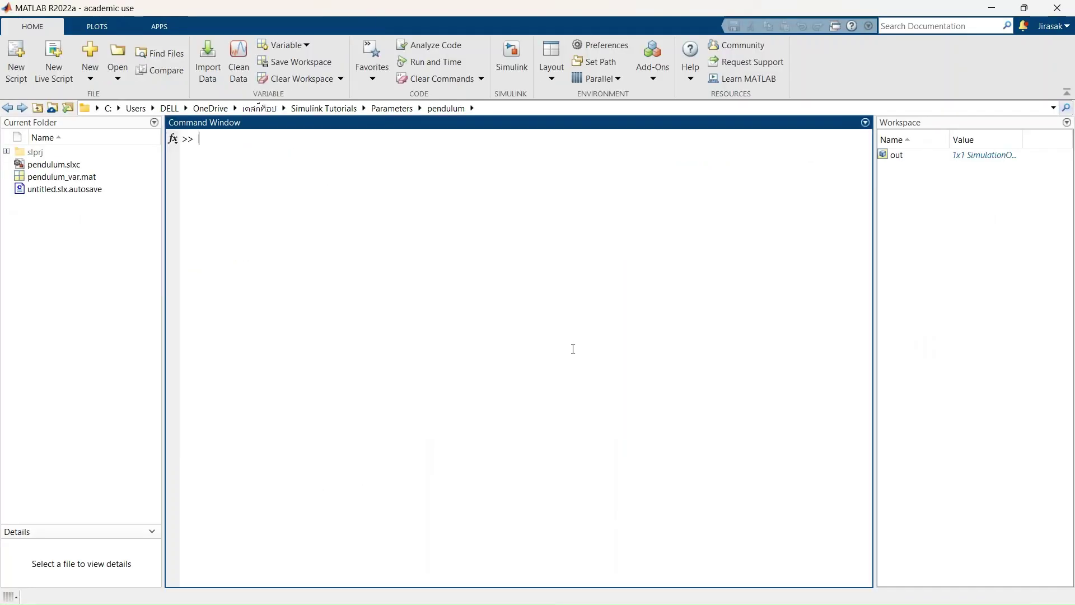
left_click(73, 178)
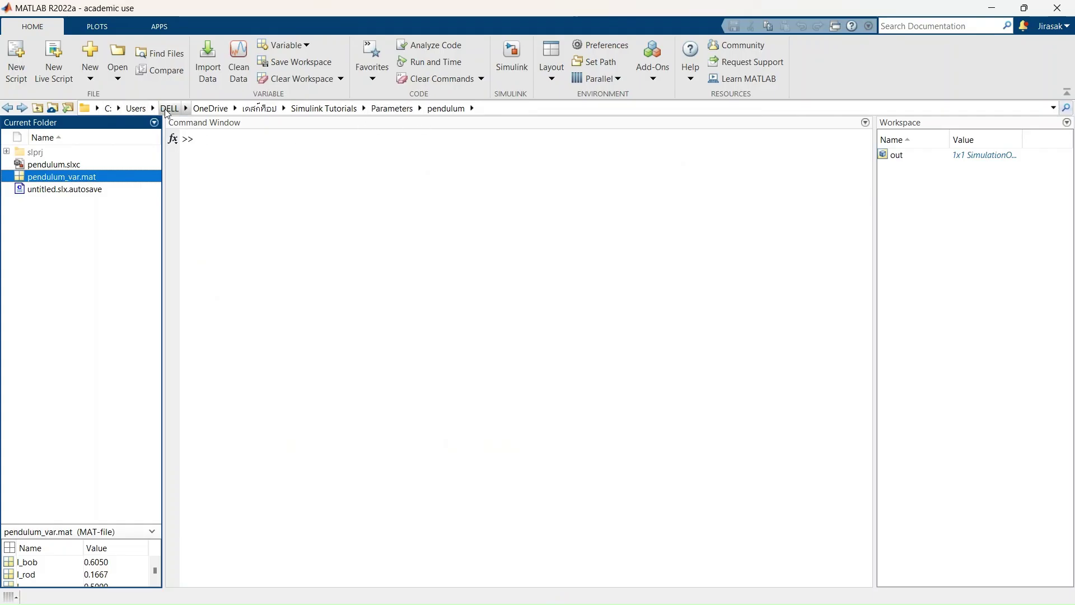
double_click(63, 177)
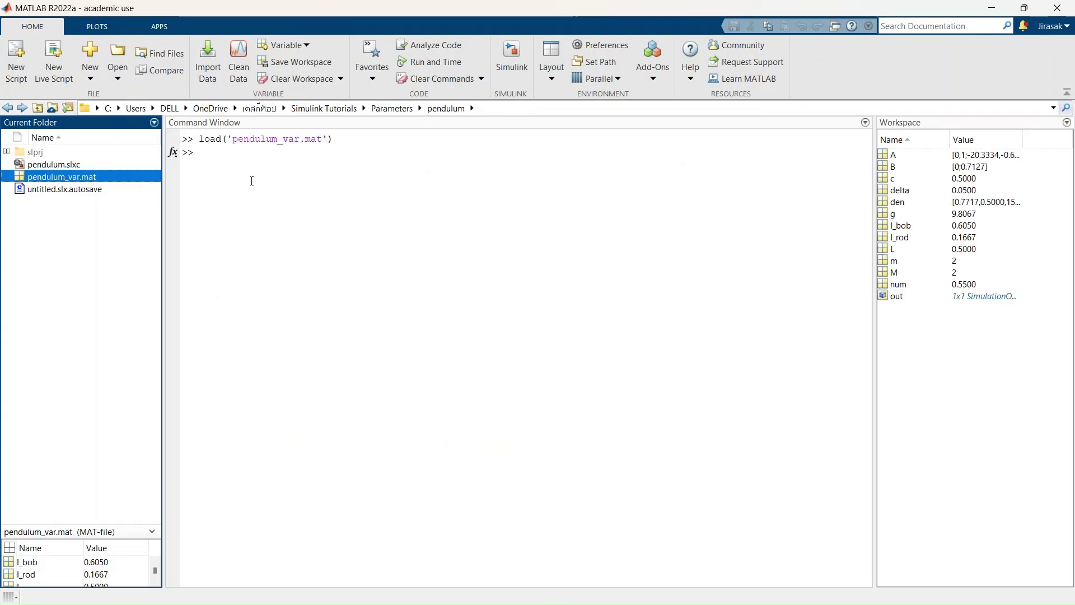
Define a = 0 and b = 1 in the workspace and save both variables to Test_var.mat.
left_click(213, 166)
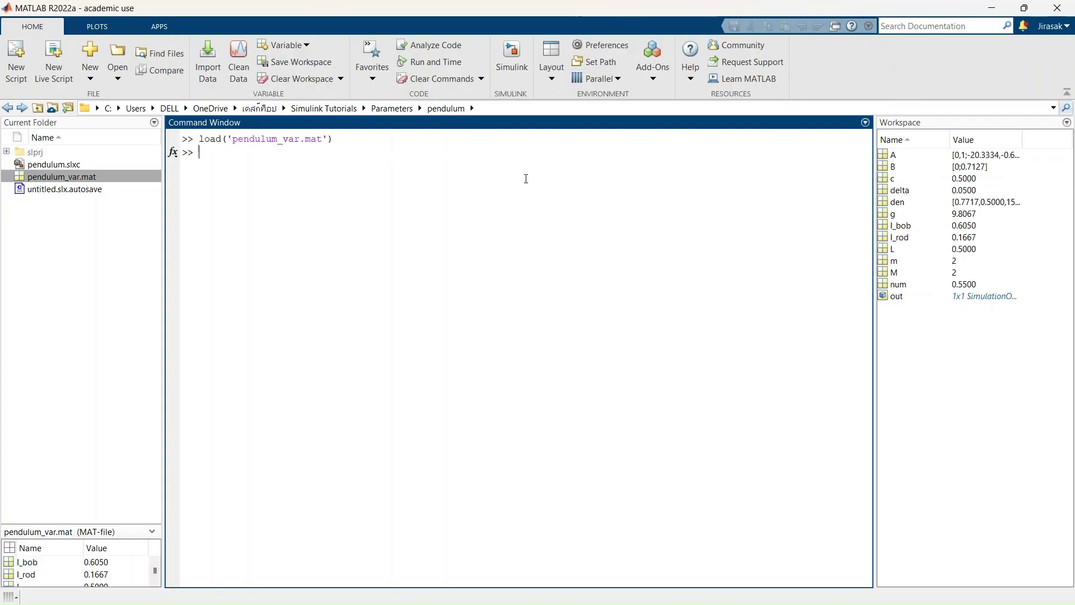
type("a = 0; b = 1;")
key("Return")
type("save('Test_var.mat")
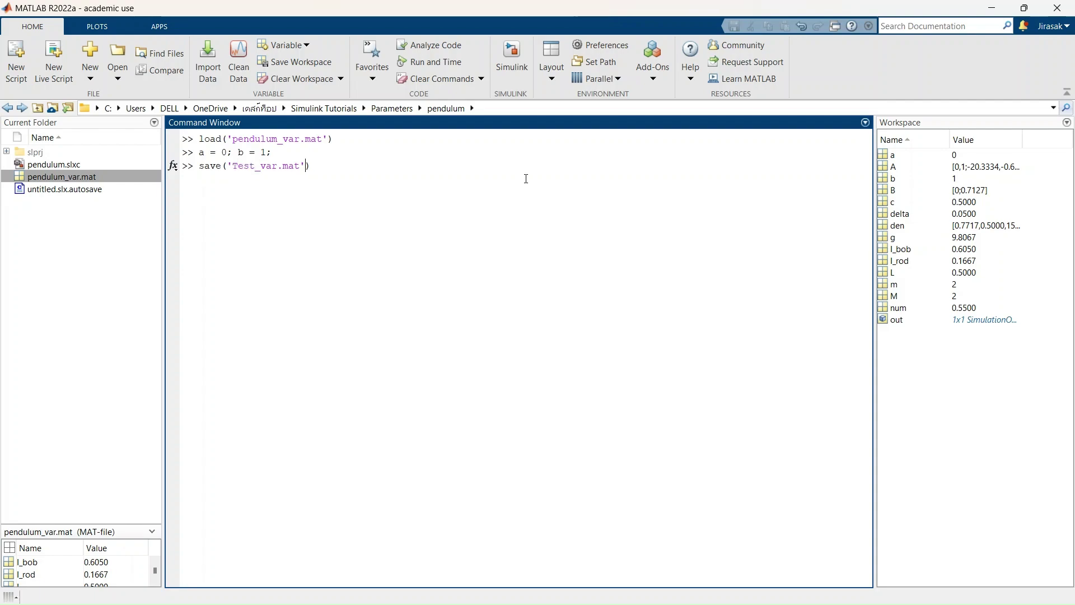
type("a', 'b")
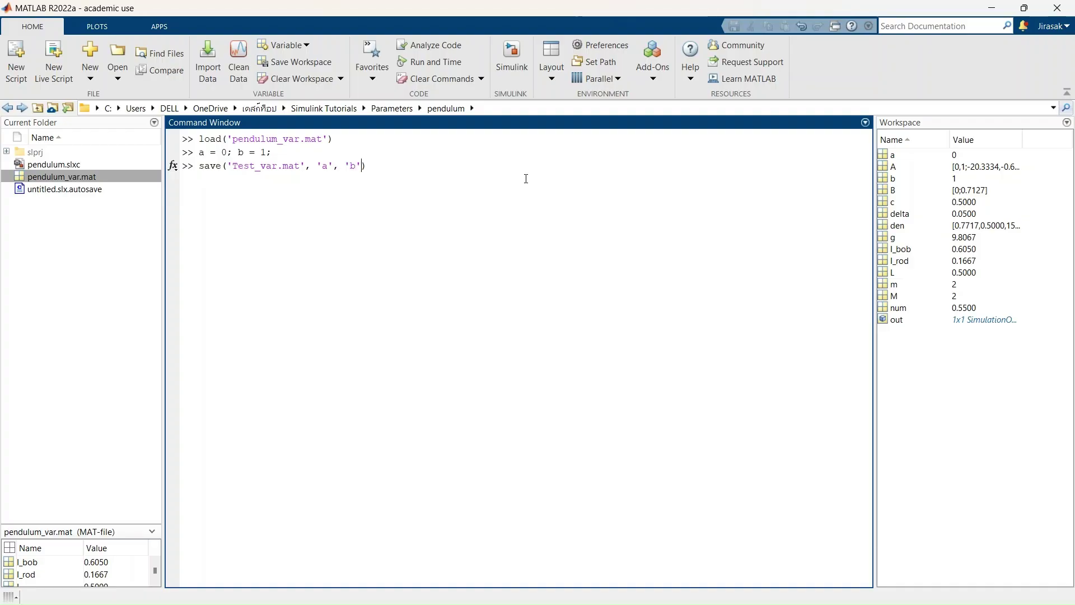
key("Return")
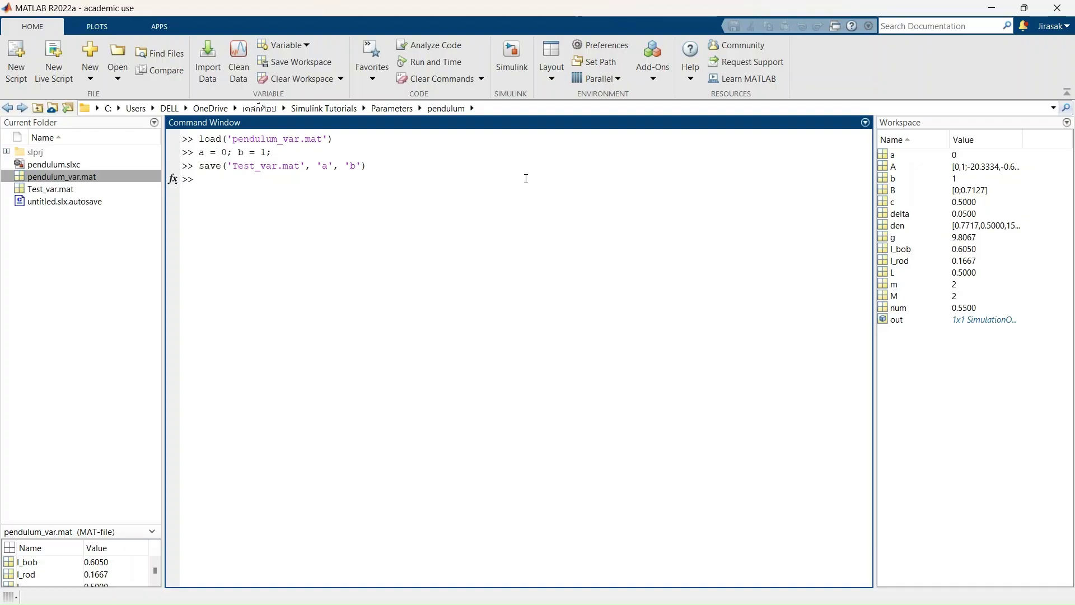
Clear the workspace and Command Window, and load Test_var.mat to check that a and b are restored.
double_click(52, 190)
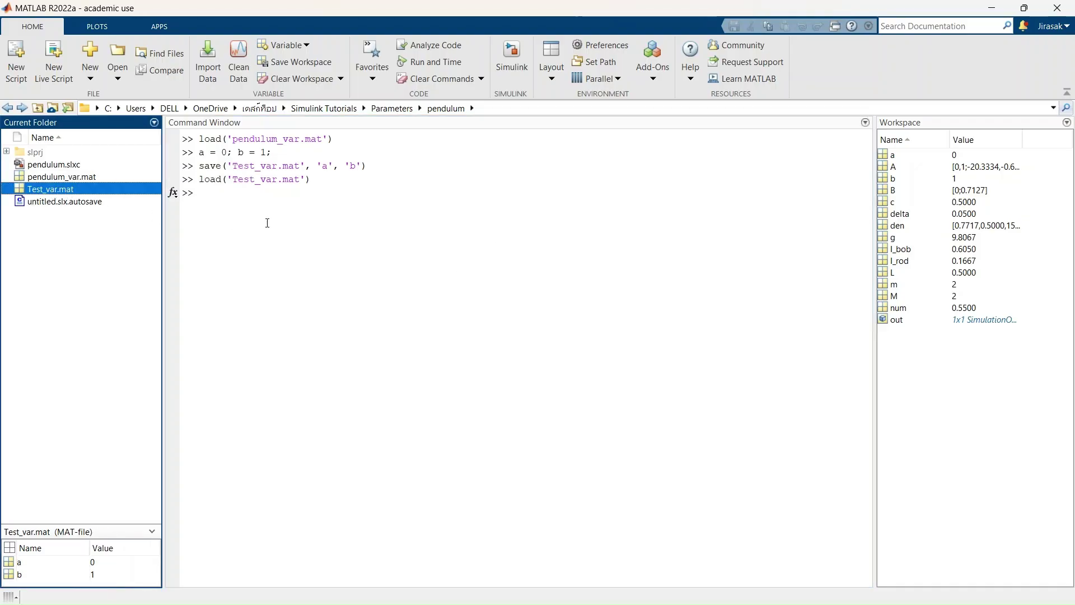
type("clear")
key("Return")
type("clc")
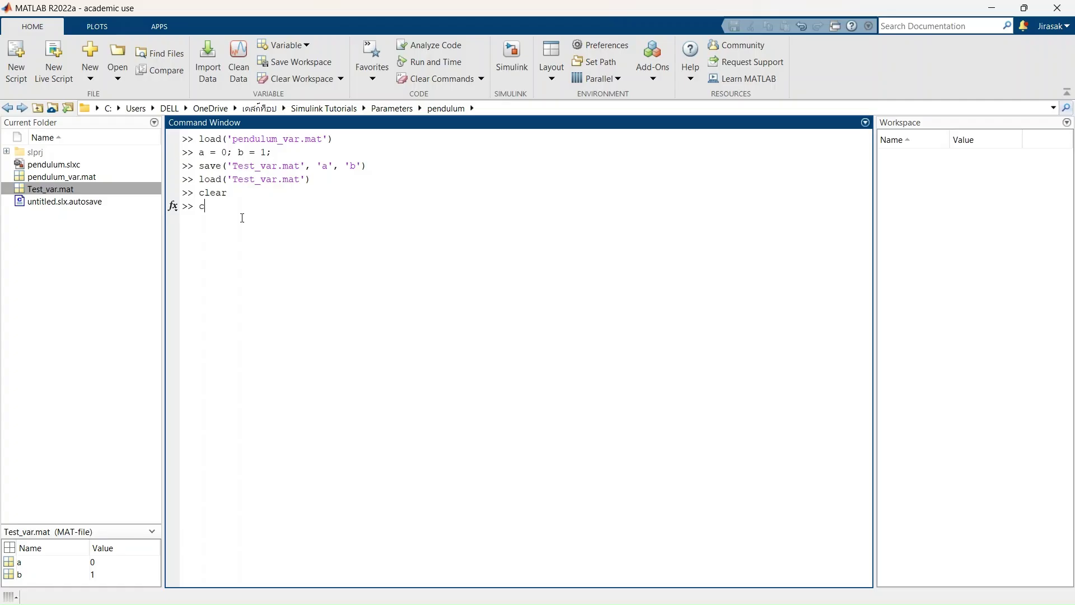
key("Return")
double_click(51, 188)
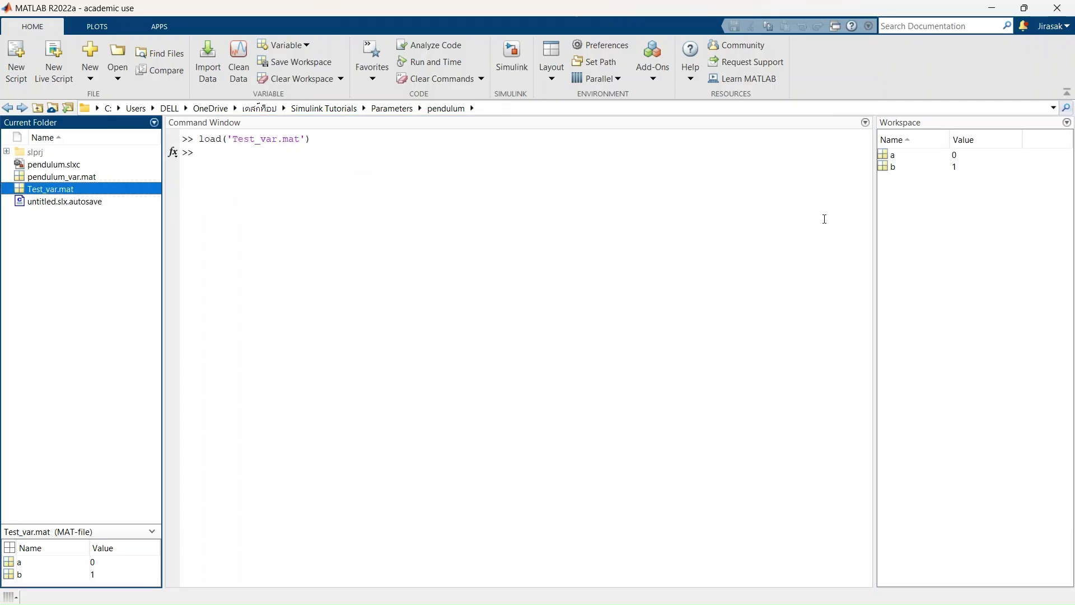
left_click(910, 160)
left_click(890, 168)
Clear the workspace and load the pendulum variables from pendulum_var.mat.
left_click(401, 231)
type("clear")
key("Return")
double_click(73, 178)
left_click(321, 218)
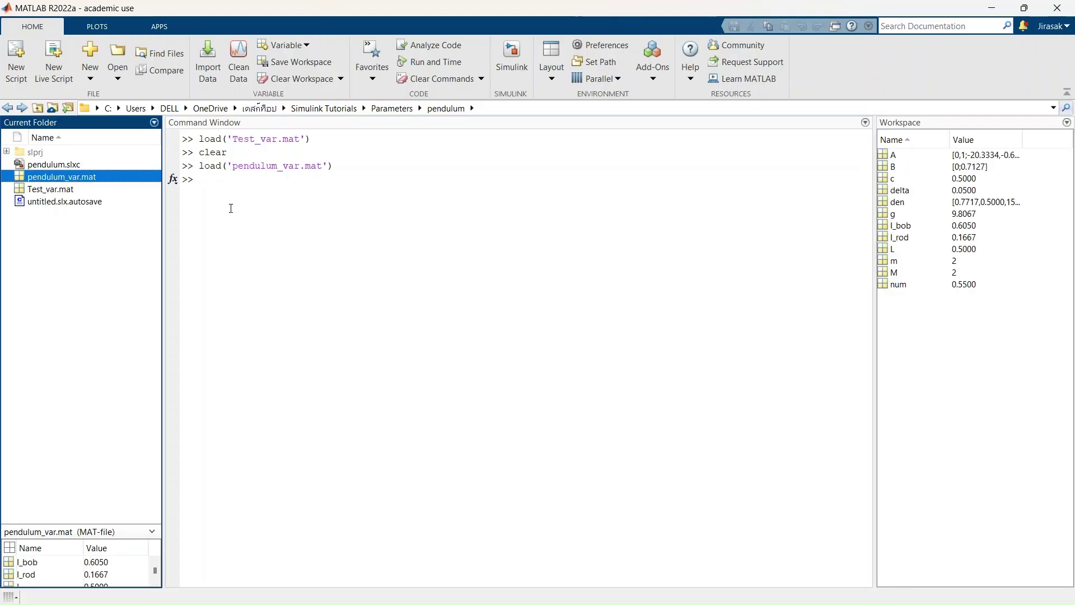
Switch to the Simulink model and set the Transfer Fcn block's numerator coefficients to num and denominator coefficients to den.
key("alt+Tab")
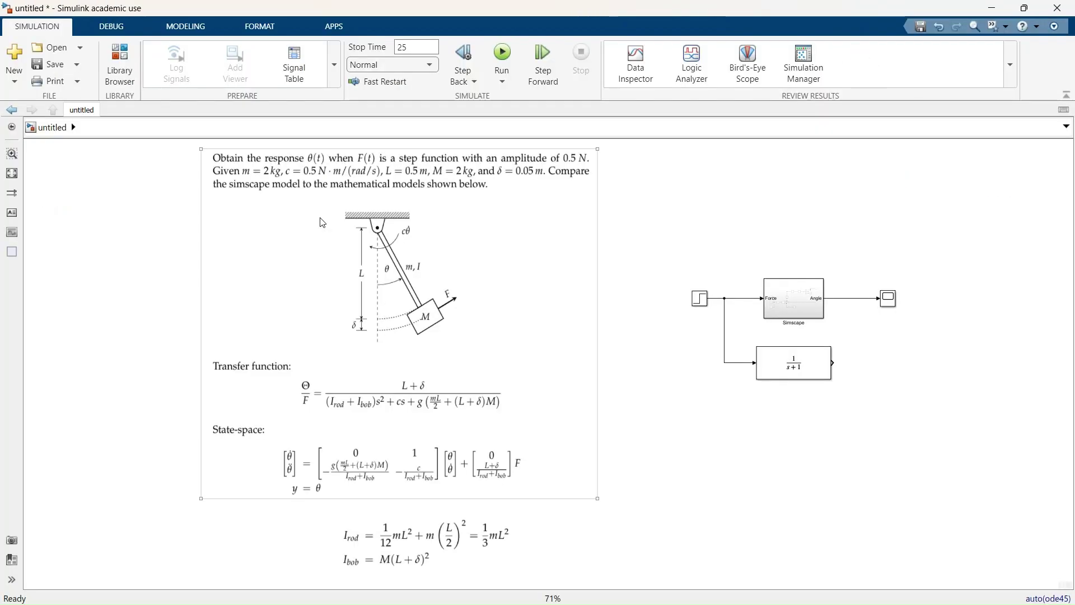
double_click(805, 367)
triple_click(558, 368)
type("n")
triple_click(513, 410)
type("den")
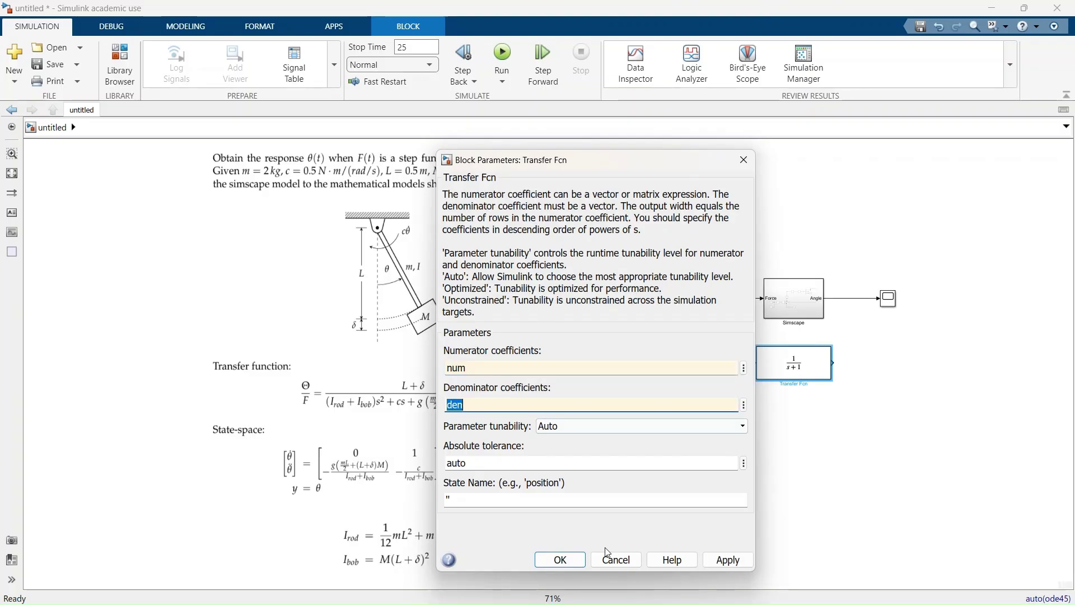
left_click(560, 560)
Add a Mux block beside the Transfer Fcn block and detach the Scope from the Simscape output, placing it beside the Mux.
double_click(897, 383)
type("mux")
key("Return")
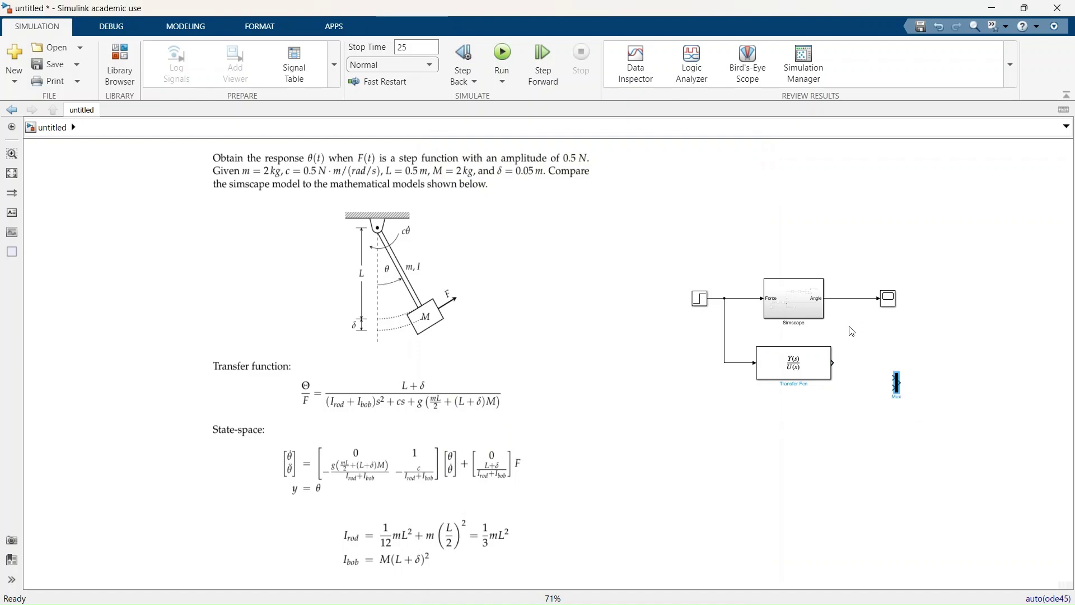
left_click_drag(857, 276, 870, 306)
left_click(898, 383)
Connect the Simscape and Transfer Fcn outputs to the first and second Mux inputs, and the Mux output to the Scope.
left_click_drag(895, 387, 832, 362)
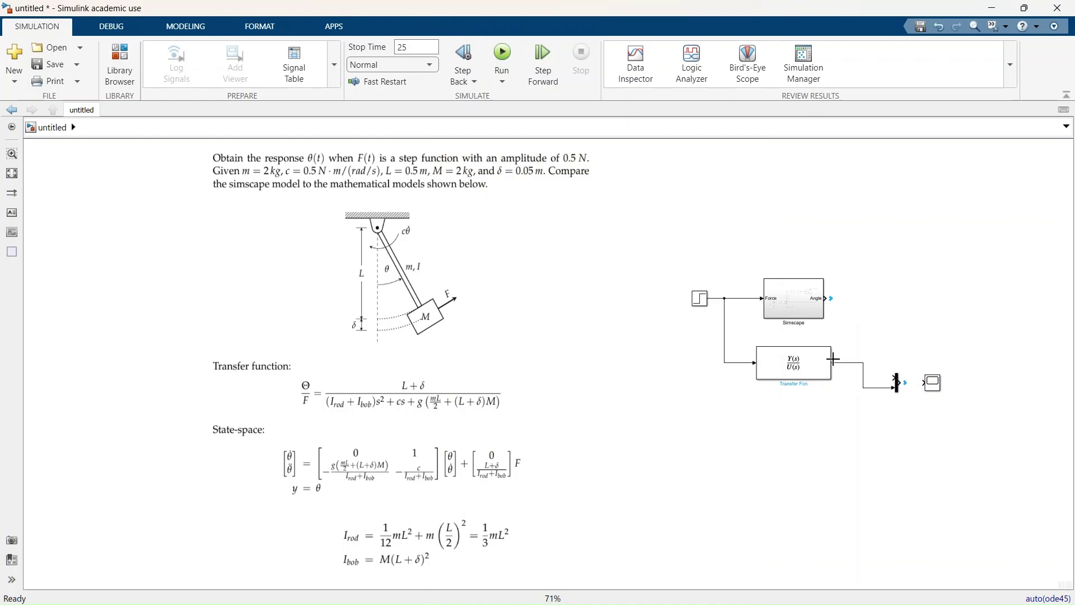
left_click_drag(894, 378, 831, 299)
left_click_drag(894, 361, 945, 342)
left_click(890, 393)
scroll(887, 393, "up", 2)
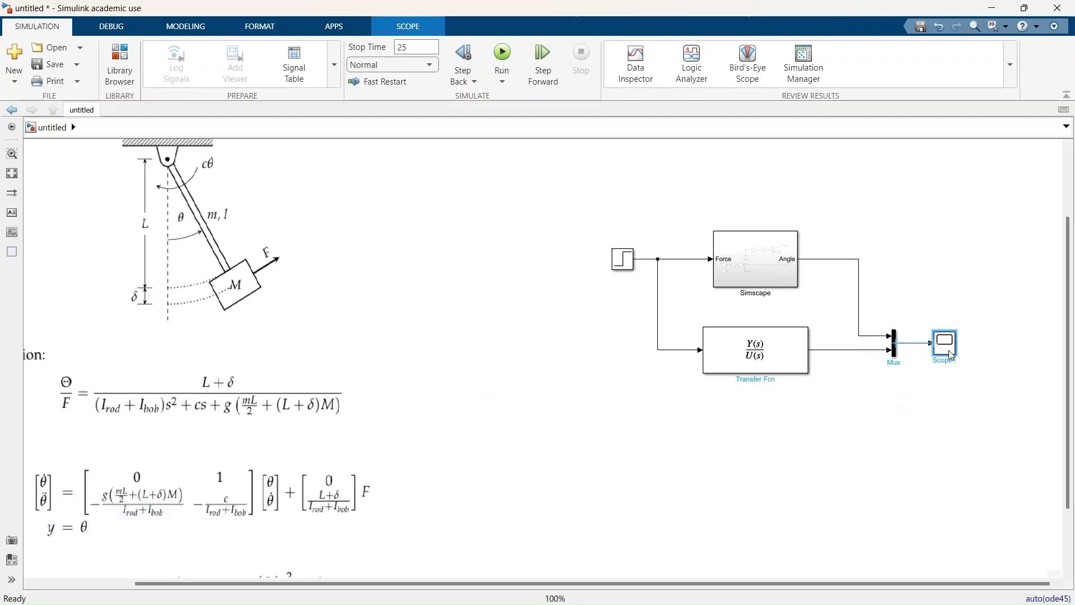
left_click(942, 286)
scroll(818, 392, "down", 2)
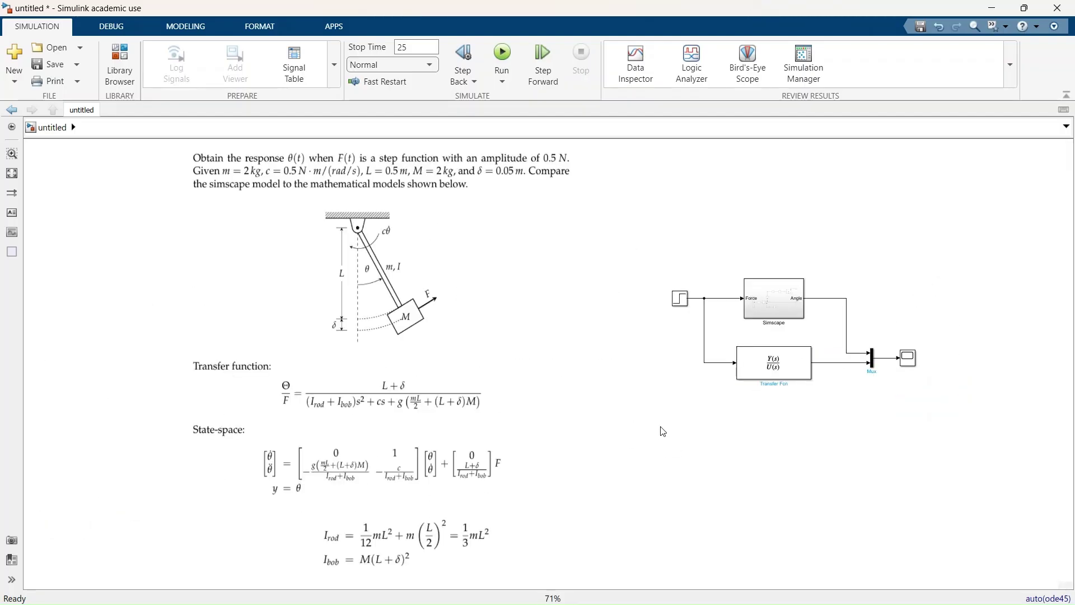
Run the simulation, return to the model from the Mechanics Explorer and open the Scope.
left_click(508, 58)
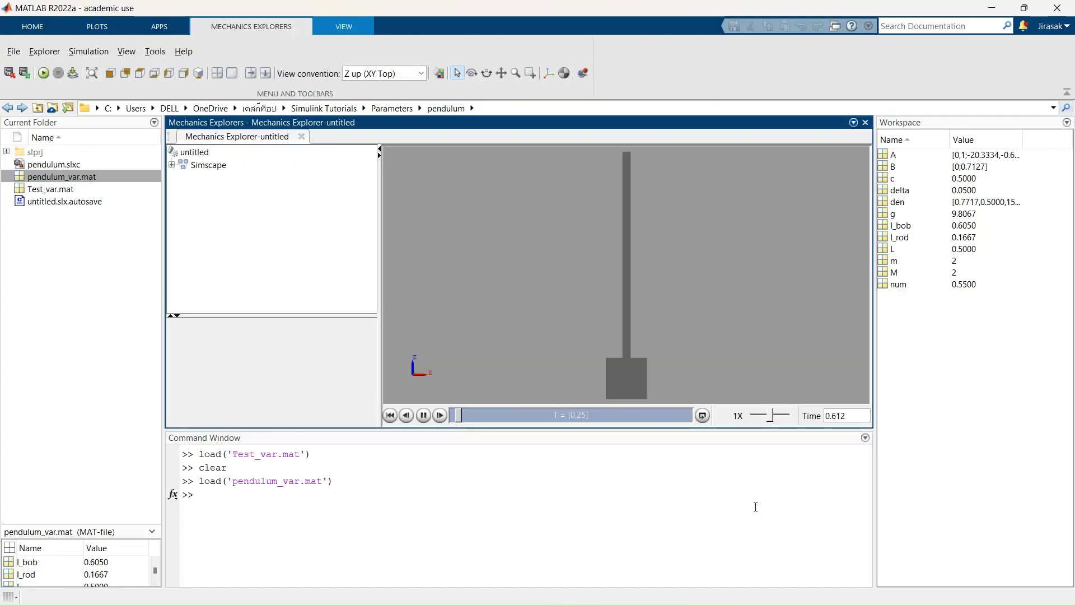
key("alt+Tab")
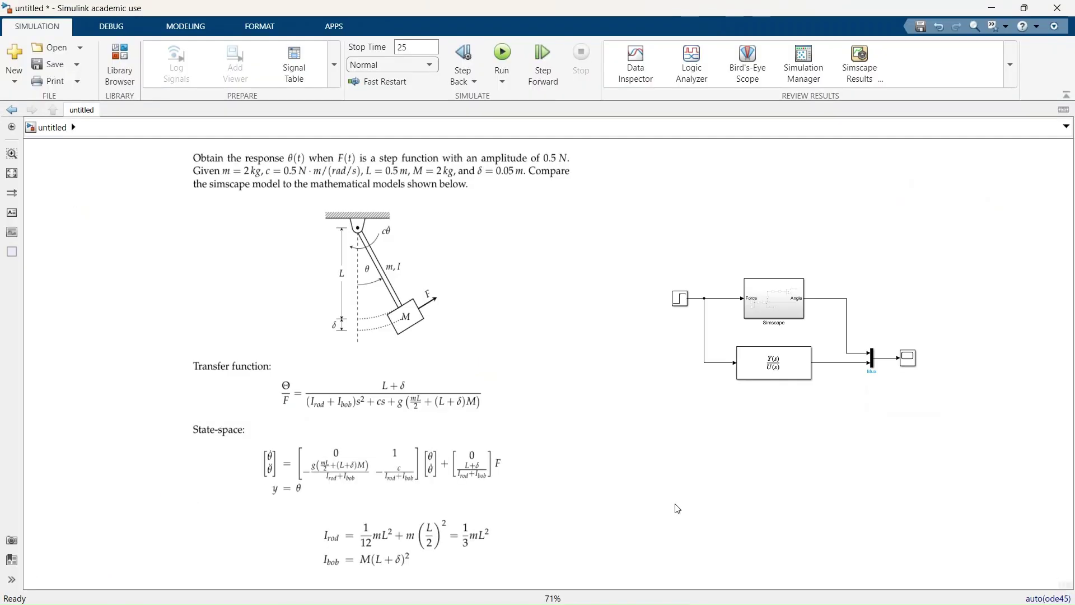
double_click(906, 361)
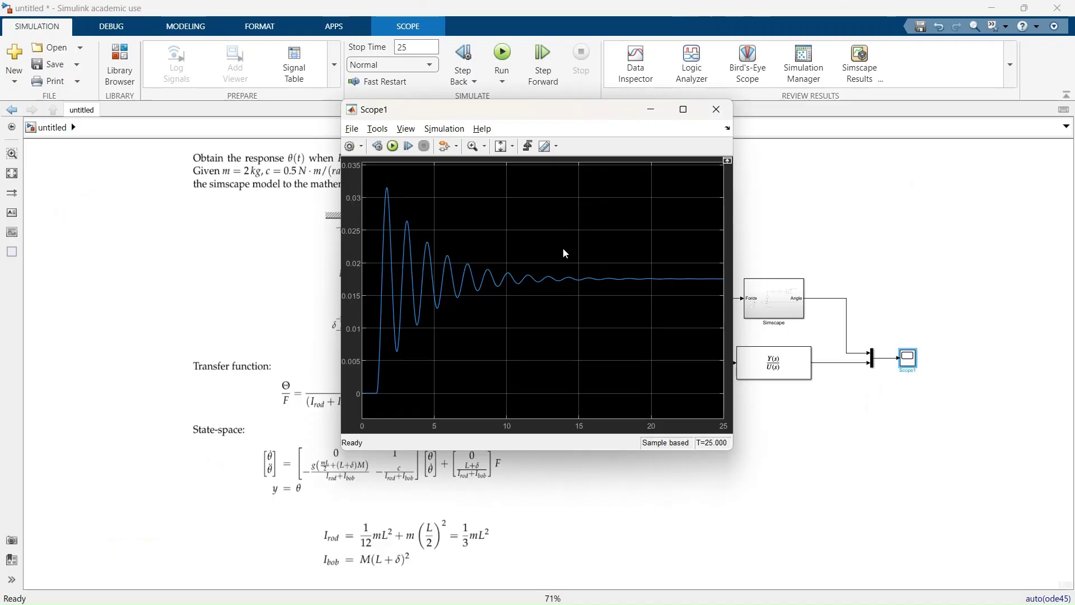
Show the legend in the scope plot and move the scope window clear of the block diagram.
left_click(406, 129)
left_click(437, 185)
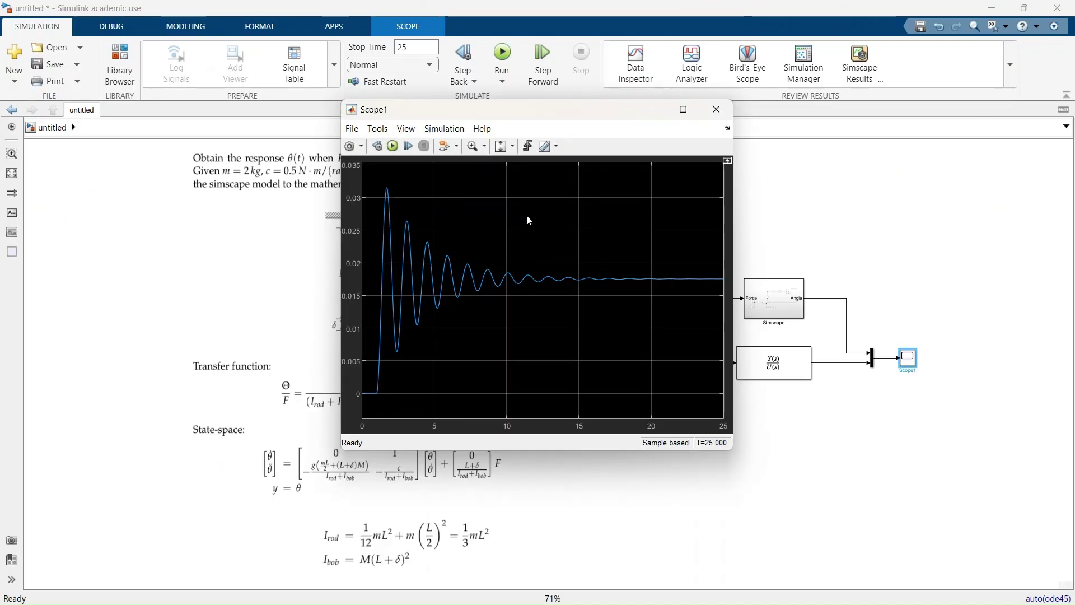
left_click_drag(602, 112, 505, 102)
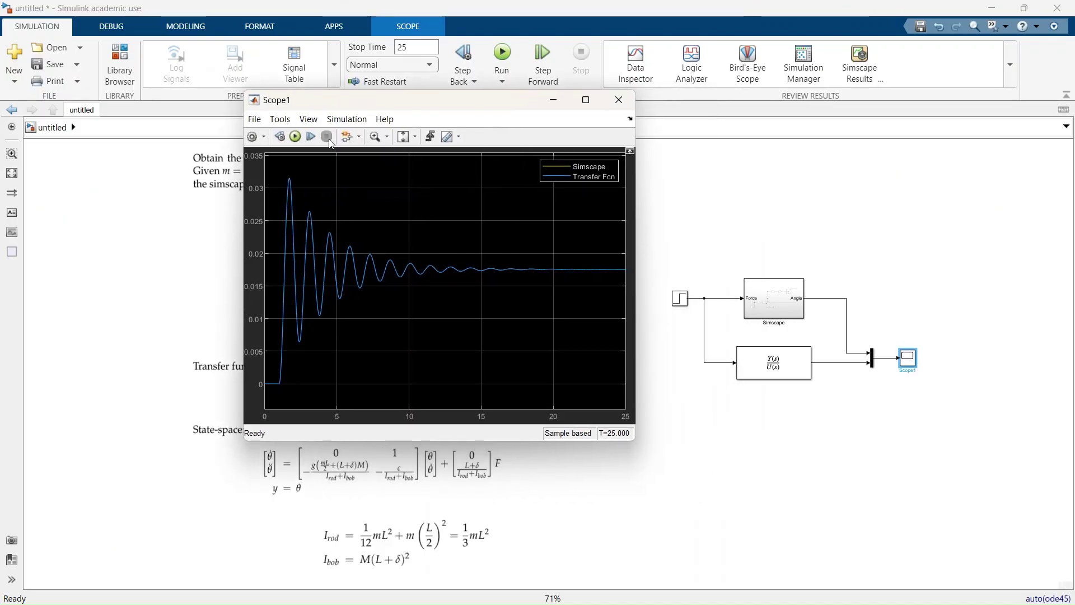
Magnify the first oscillations in the scope plot to compare the Simscape and Transfer Fcn curves, and close the scope.
left_click(379, 139)
left_click_drag(279, 171, 369, 248)
double_click(511, 298)
left_click(617, 106)
Add a State-Space block below the Transfer Fcn block.
double_click(772, 448)
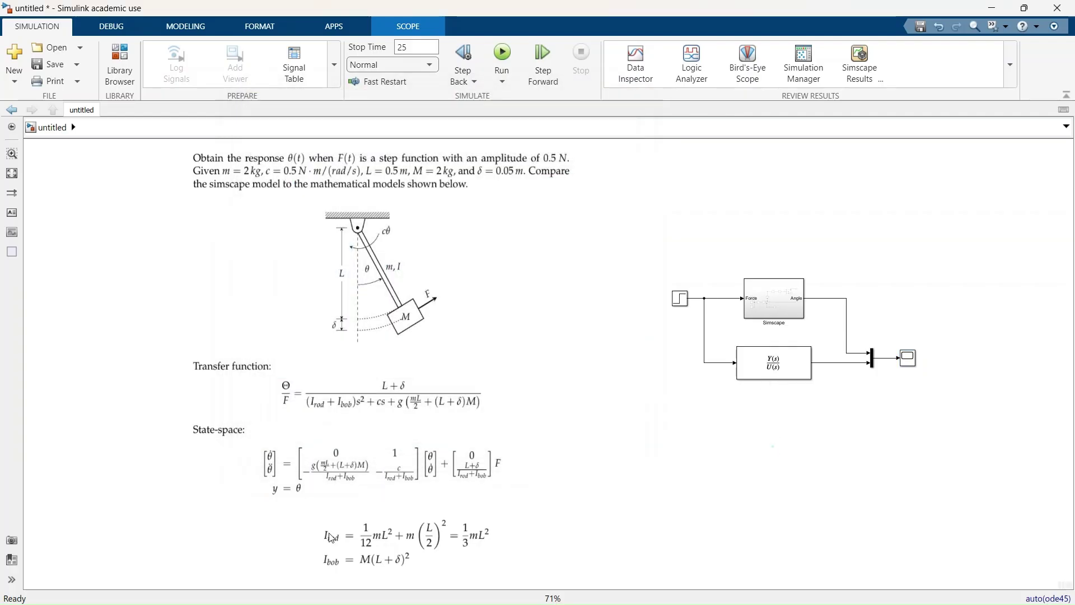
type("state")
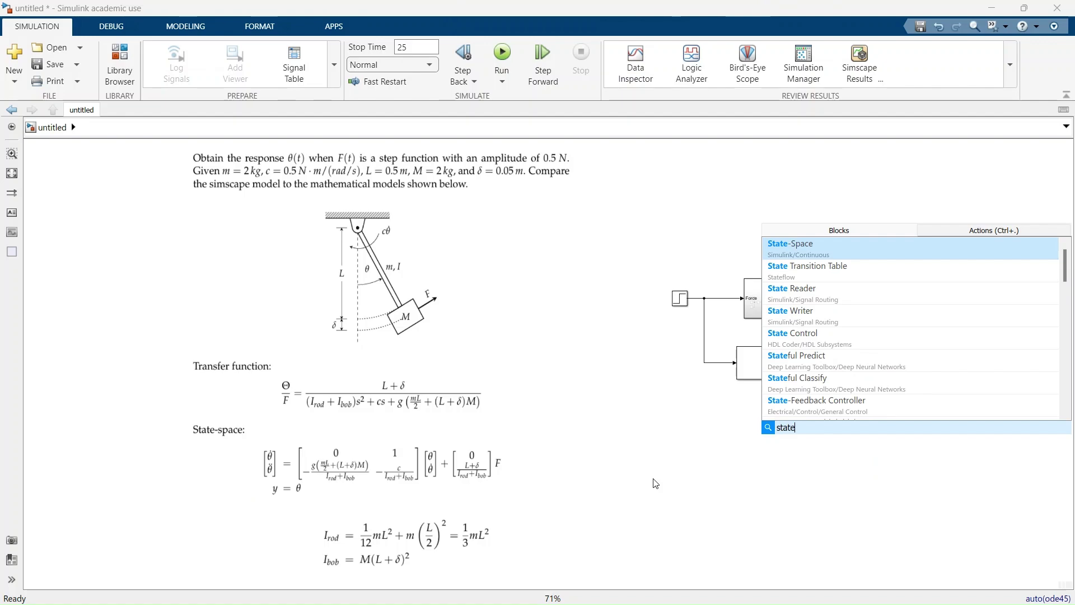
key("Return")
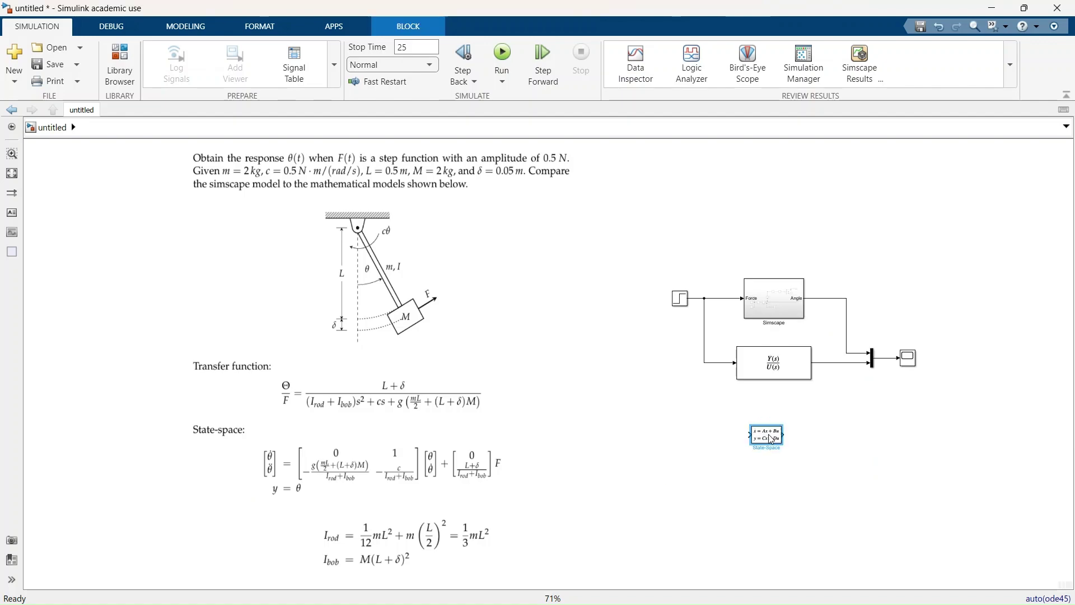